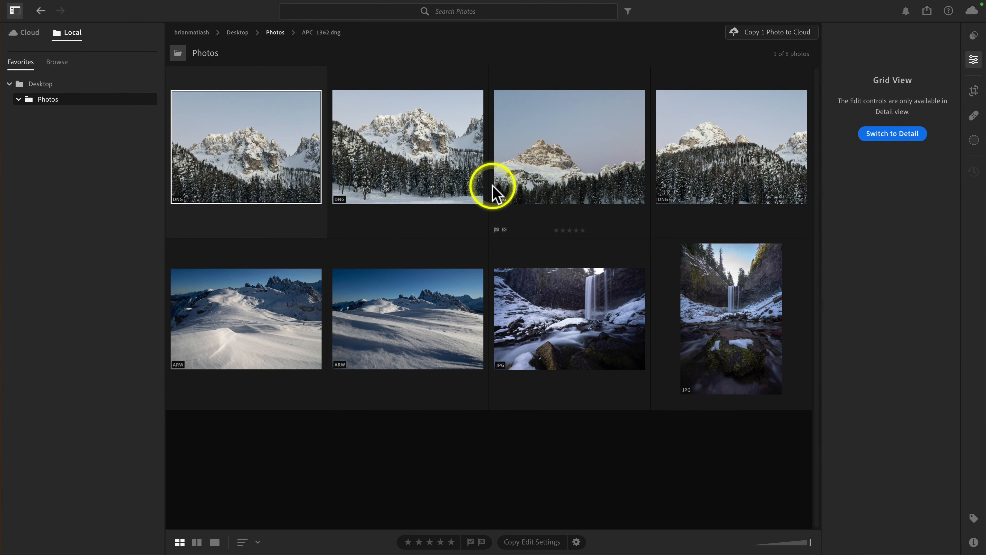
Switch to Lightroom Classic, open the forested snowy-peak iPhone photo in Loupe view, and inspect its noise up close.
key("ctrl+Right")
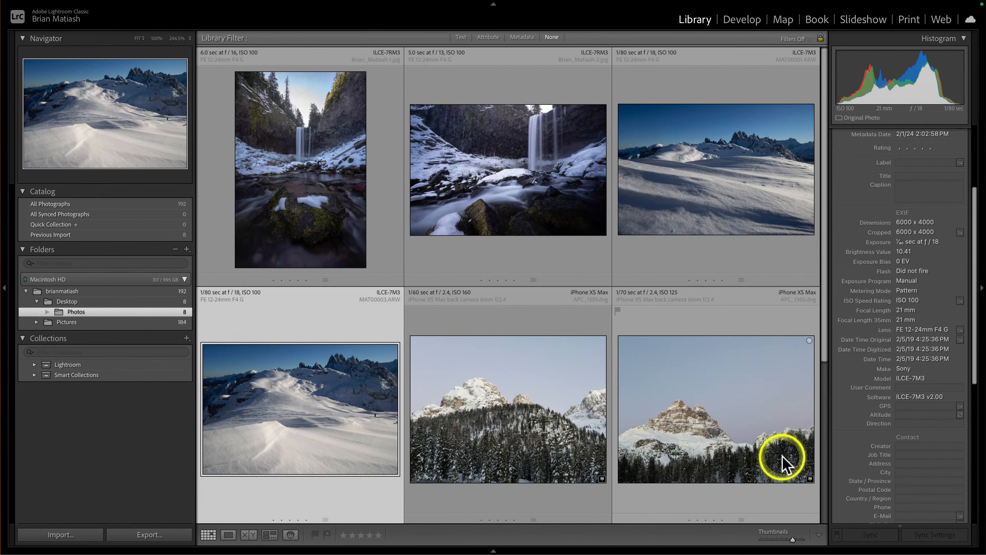
left_click_drag(790, 539, 785, 540)
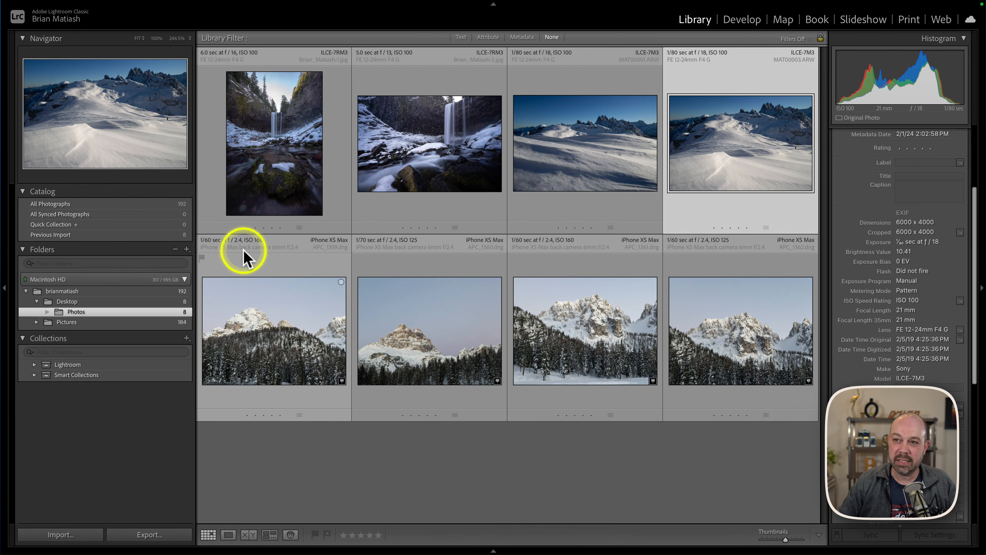
double_click(273, 312)
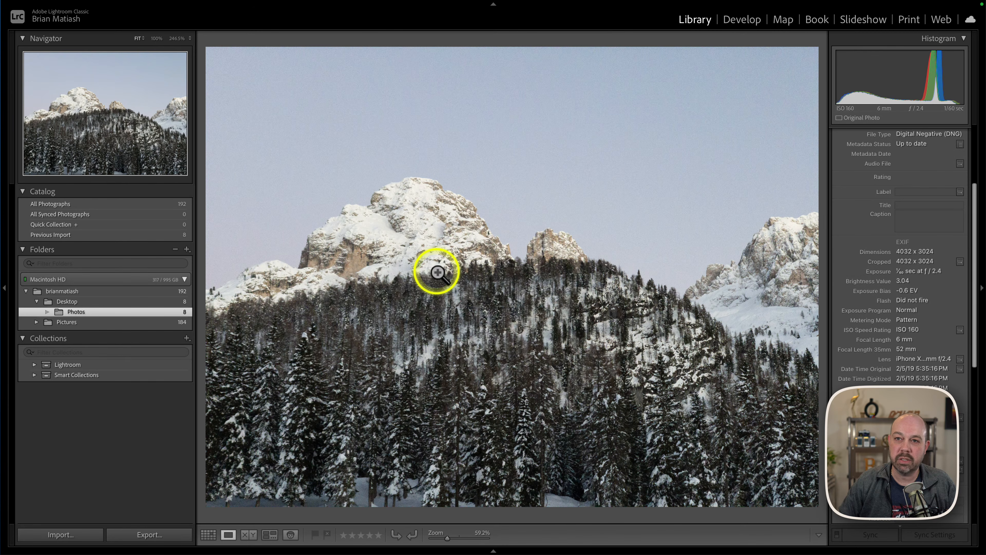
left_click(507, 211)
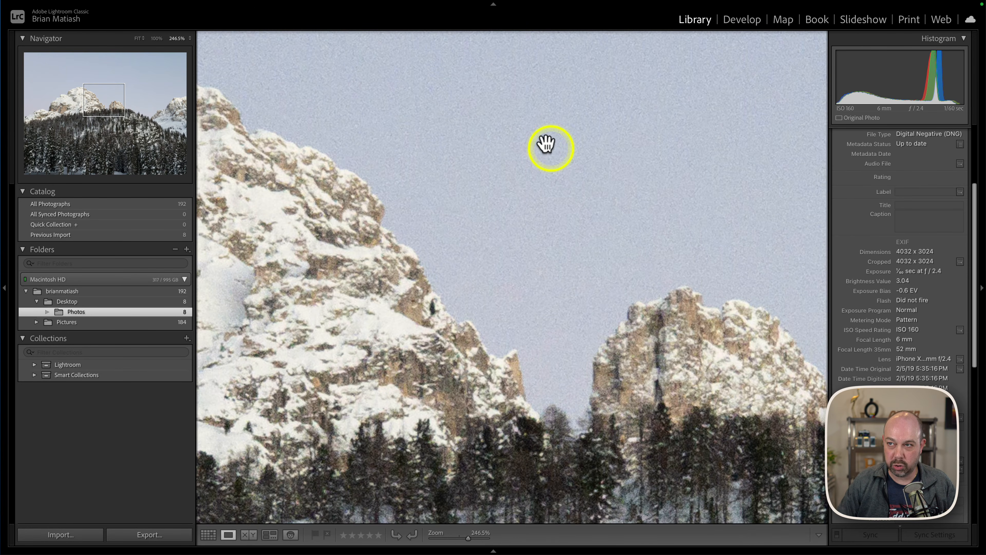
left_click(510, 170)
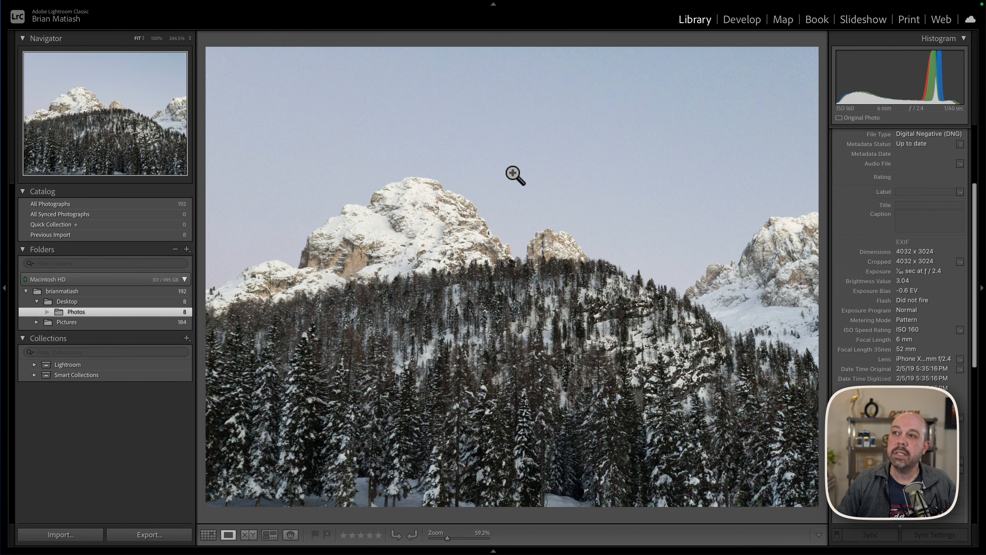
right_click(515, 176)
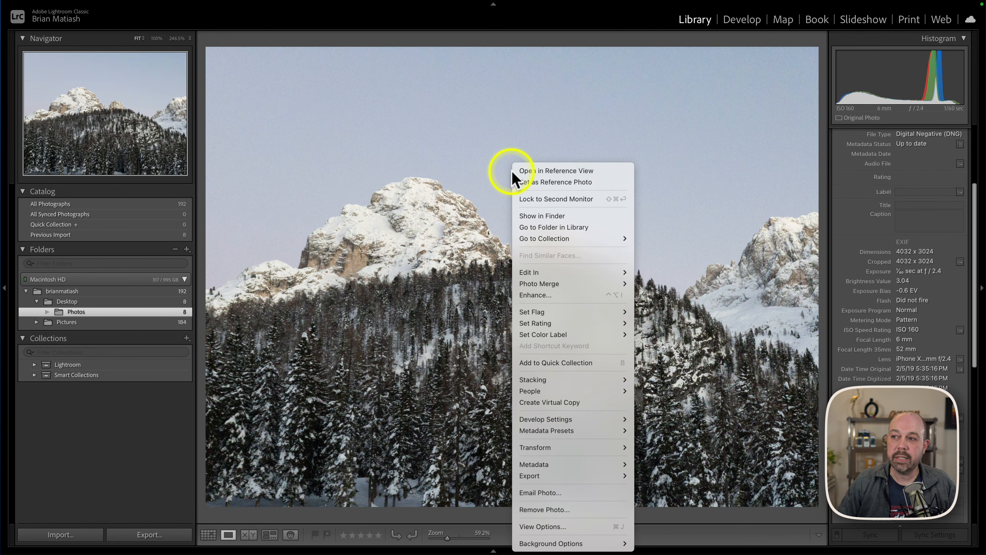
mouse_move(595, 274)
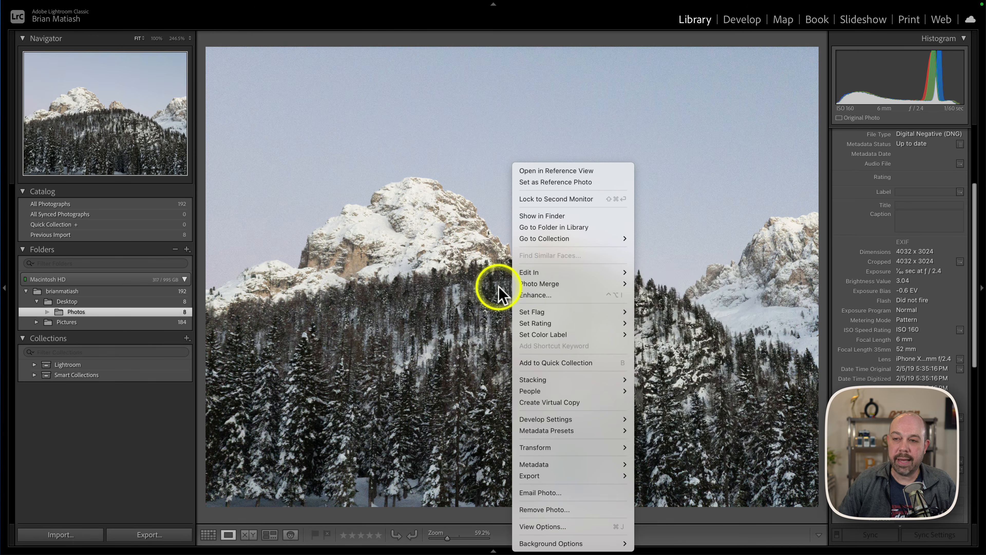
left_click(199, 325)
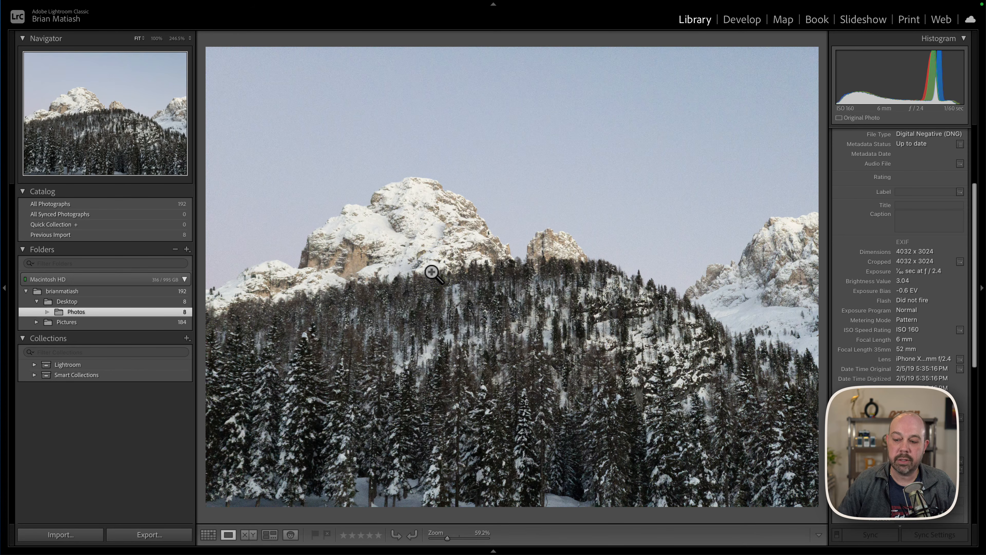
Switch to Lightroom, open APC_1359.dng in Detail view, and inspect the sky and peaks at high magnification.
key("ctrl+Left")
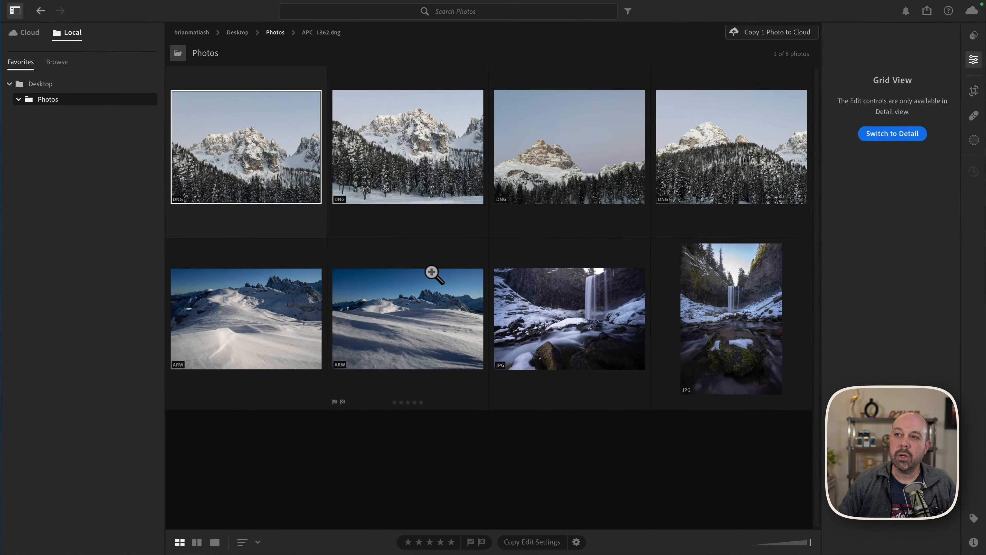
double_click(704, 164)
left_click(502, 207)
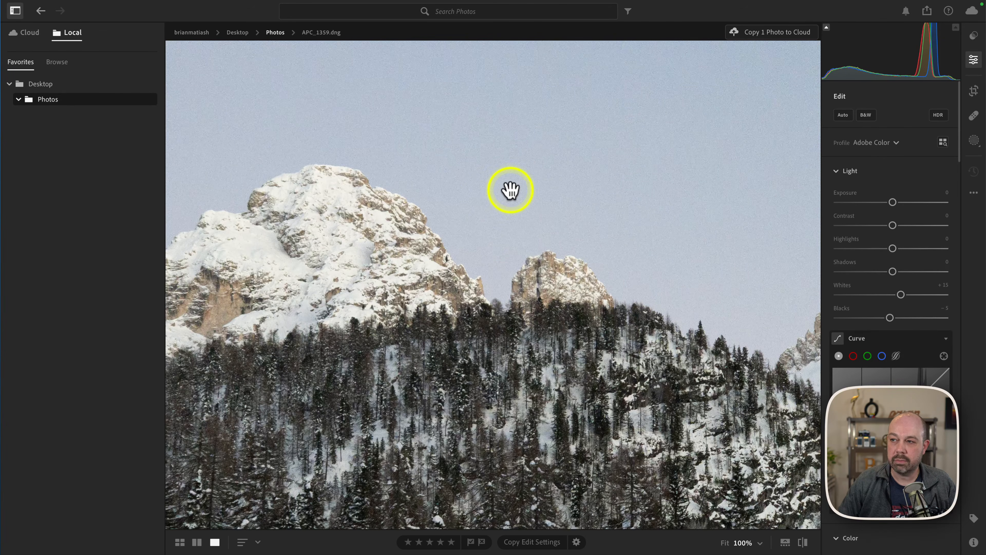
left_click(757, 543)
left_click(762, 435)
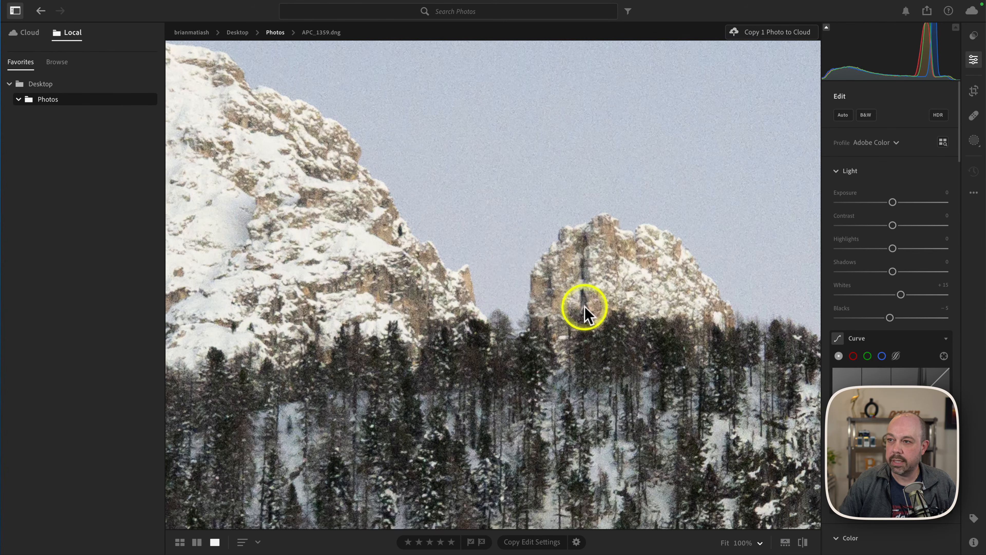
left_click(505, 196)
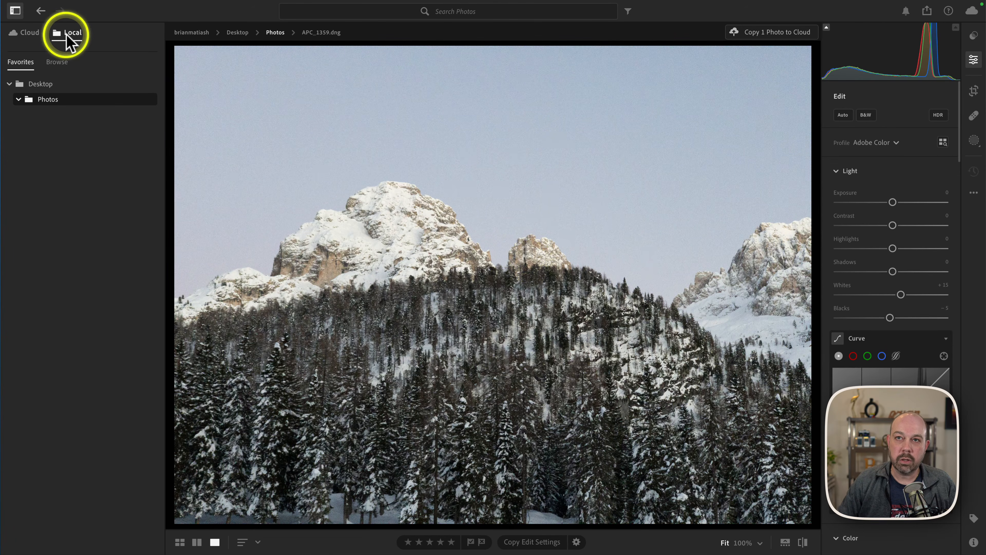
Send the mountain photo to Photoshop for editing in a full-size window and duplicate its Background layer.
right_click(384, 182)
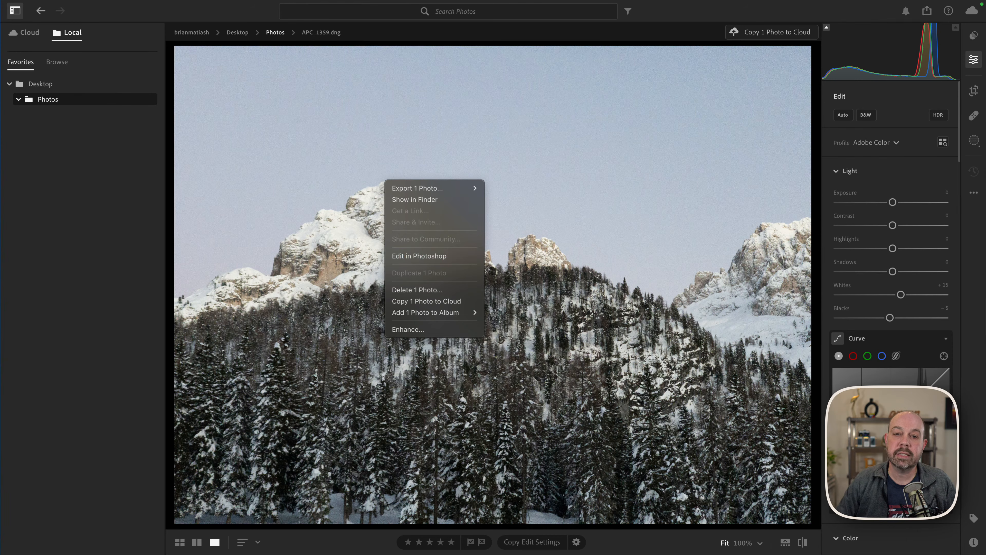
mouse_move(401, 310)
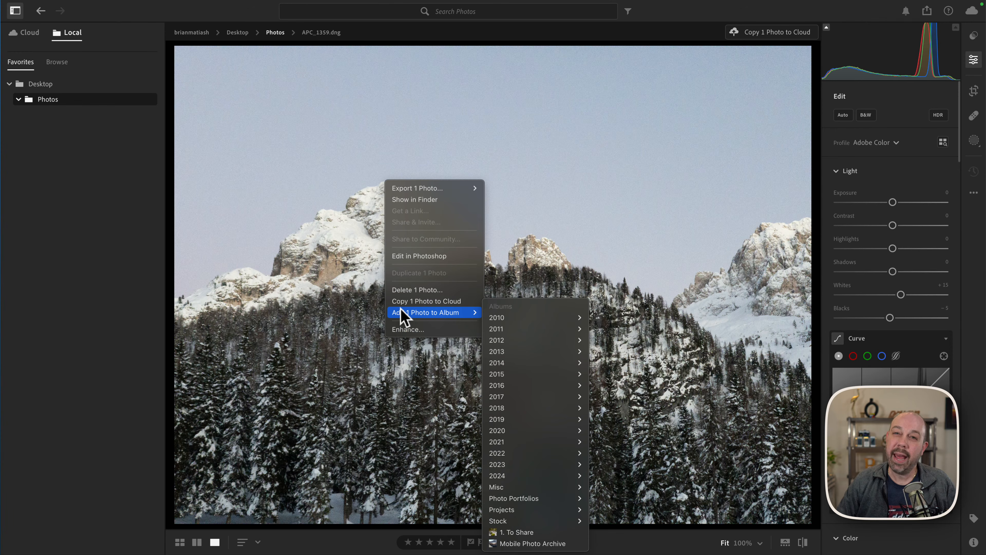
left_click(418, 256)
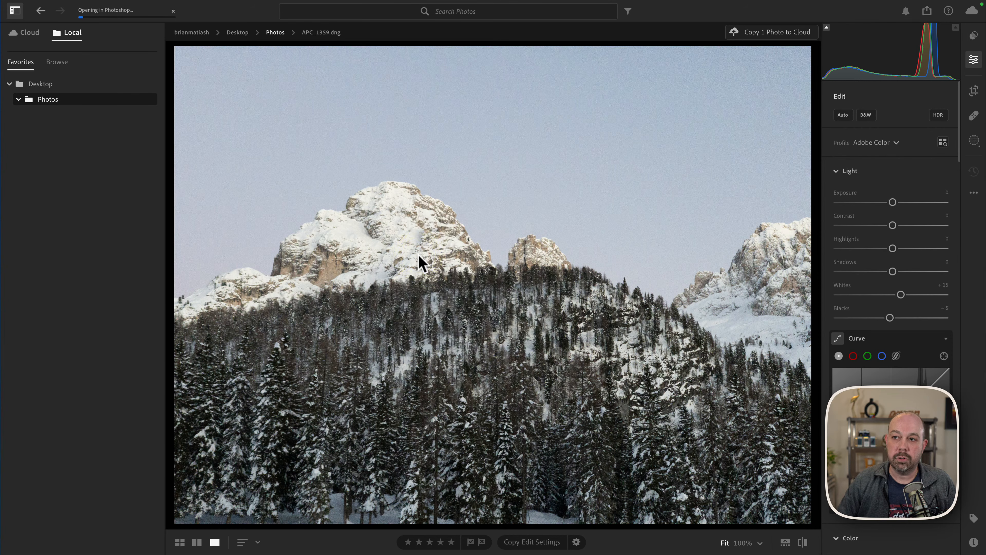
left_click(310, 214)
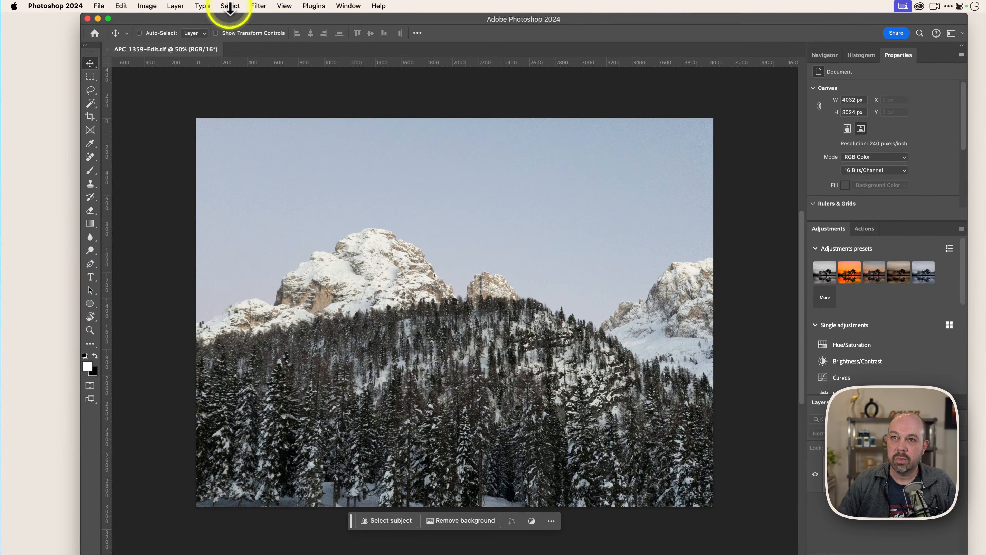
left_click(108, 18)
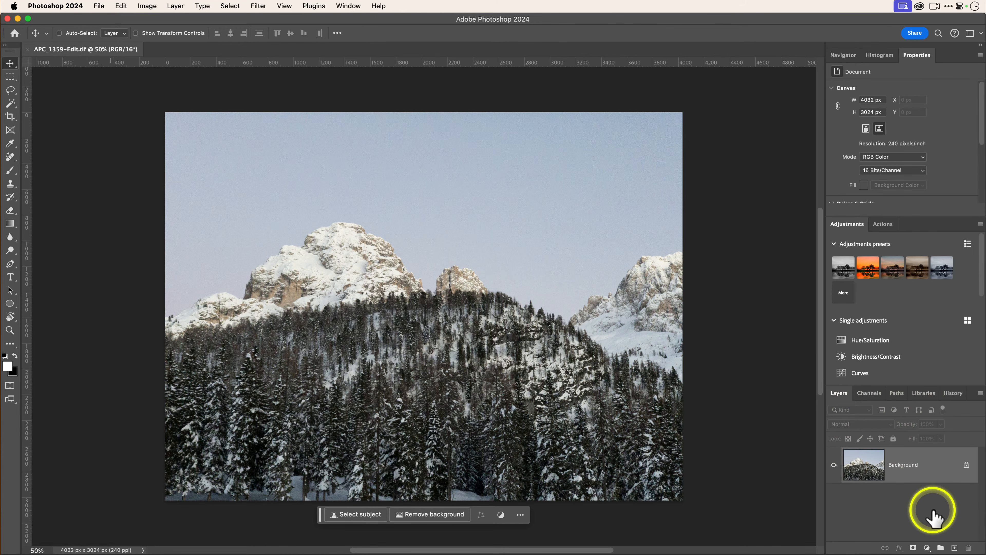
key("super+j")
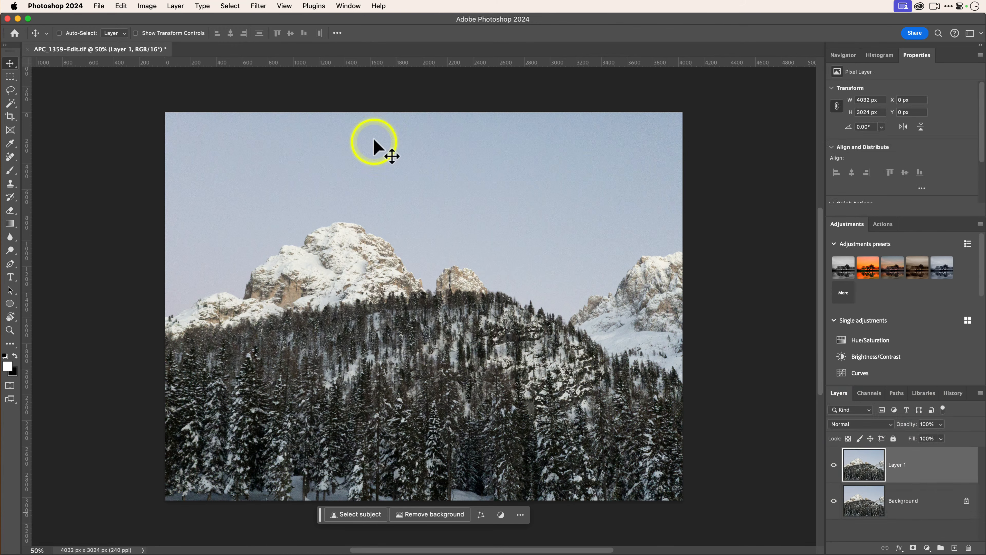
left_click(259, 6)
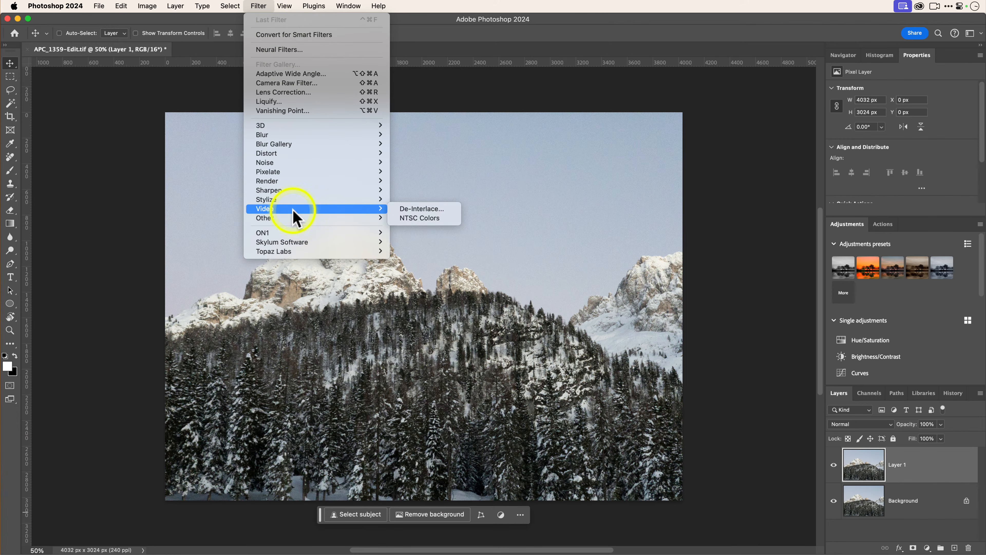
mouse_move(348, 252)
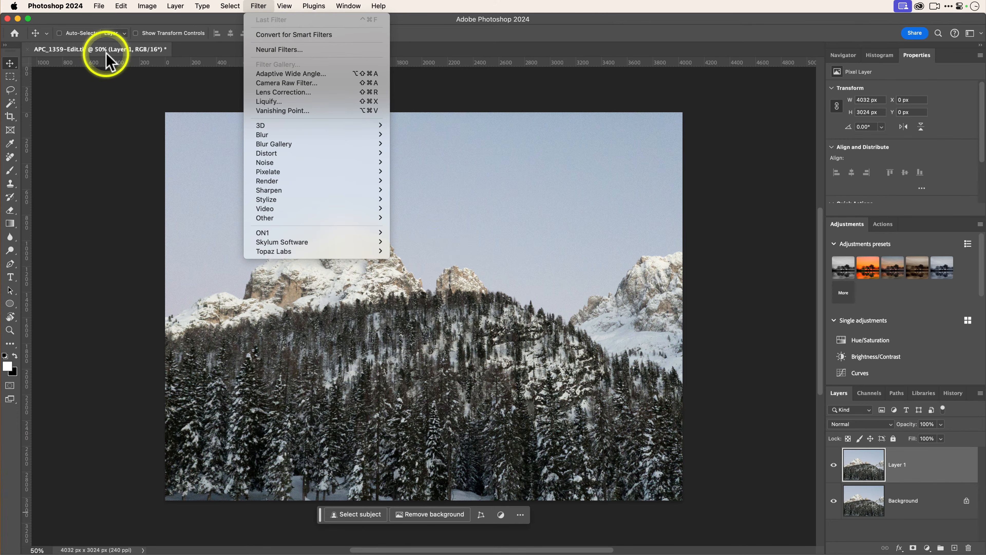
left_click(97, 5)
left_click(97, 3)
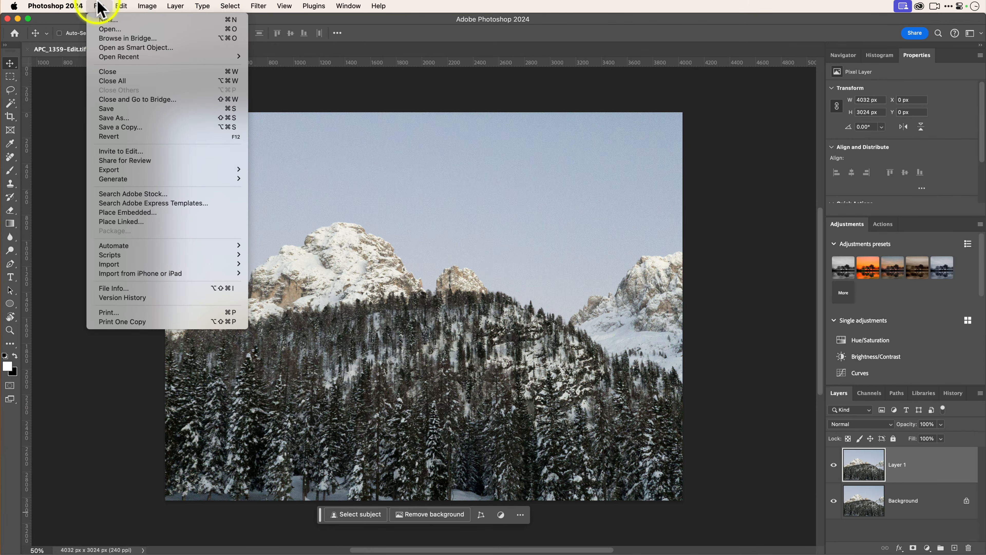
mouse_move(220, 247)
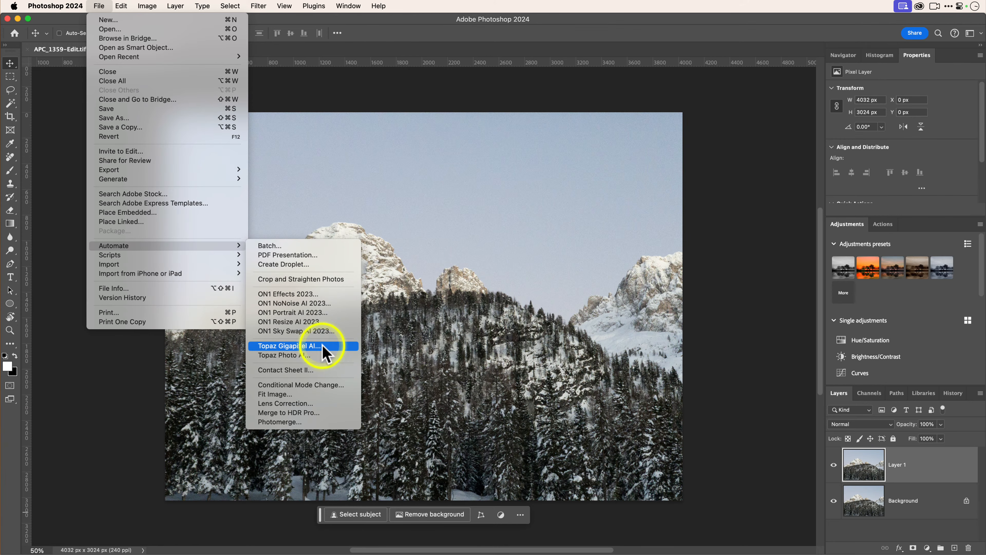
left_click(715, 205)
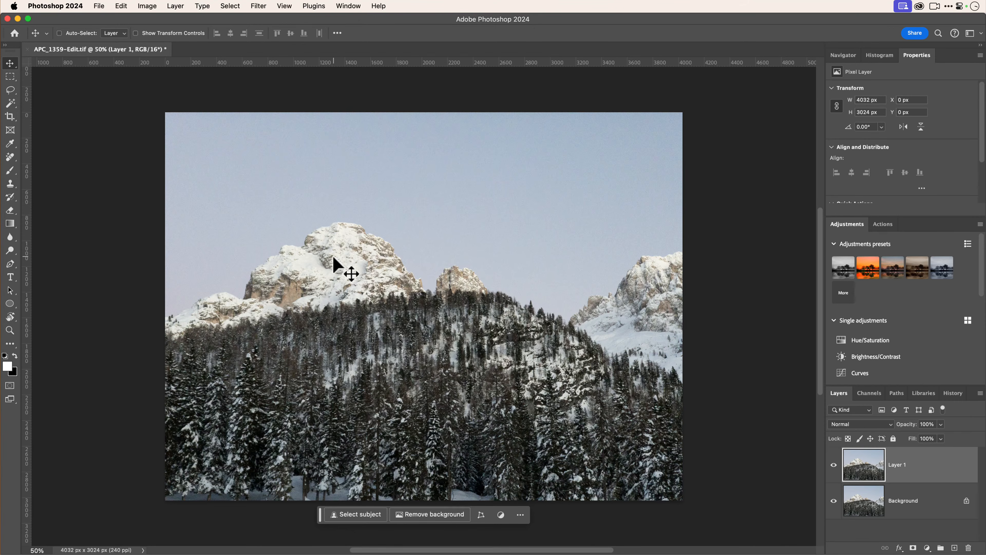
Return to Lightroom's cloud library and bring up the dialog for adding a connection.
key("ctrl+Right")
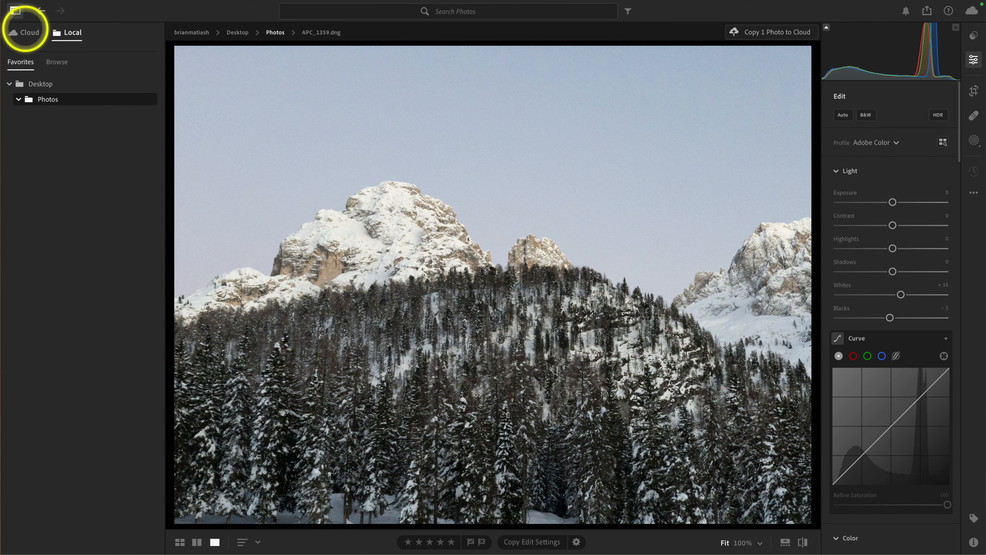
left_click(26, 32)
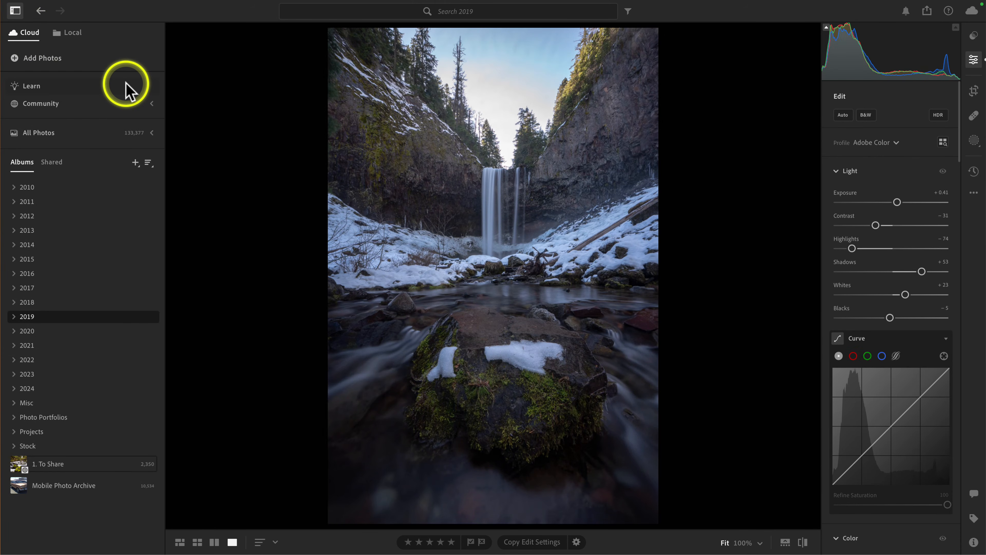
left_click(150, 133)
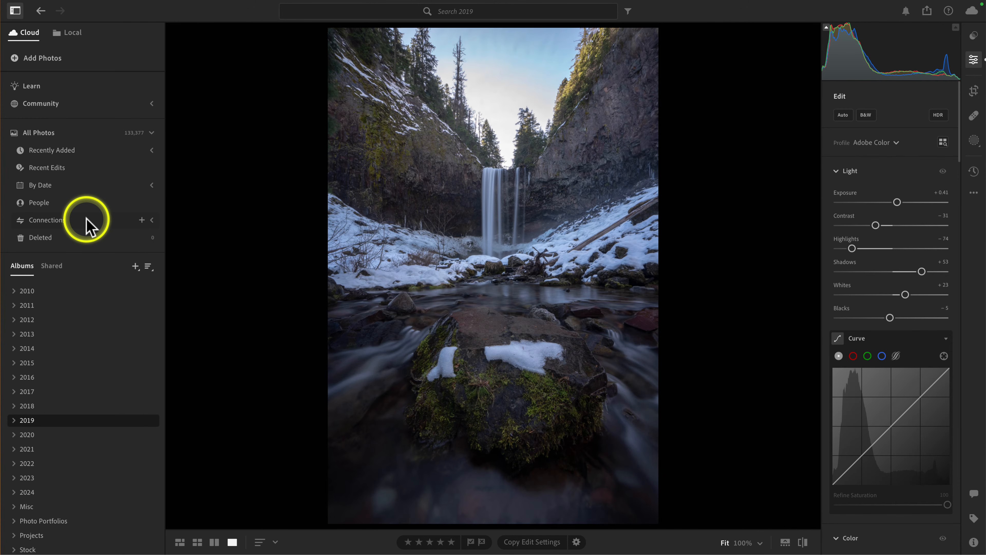
left_click(142, 219)
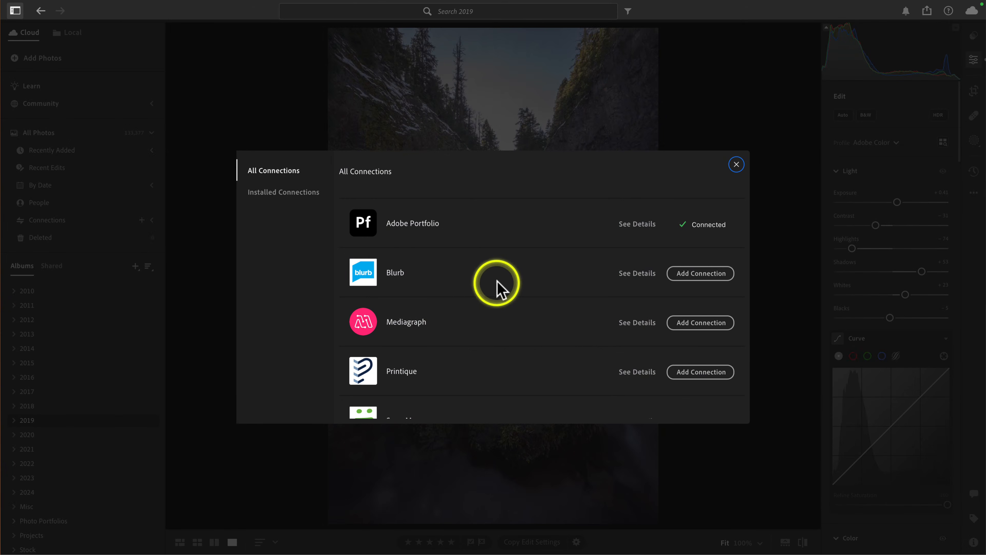
Look through the services offered under All Connections, checking which ones are connected or can be added.
scroll(500, 263, "down", 1)
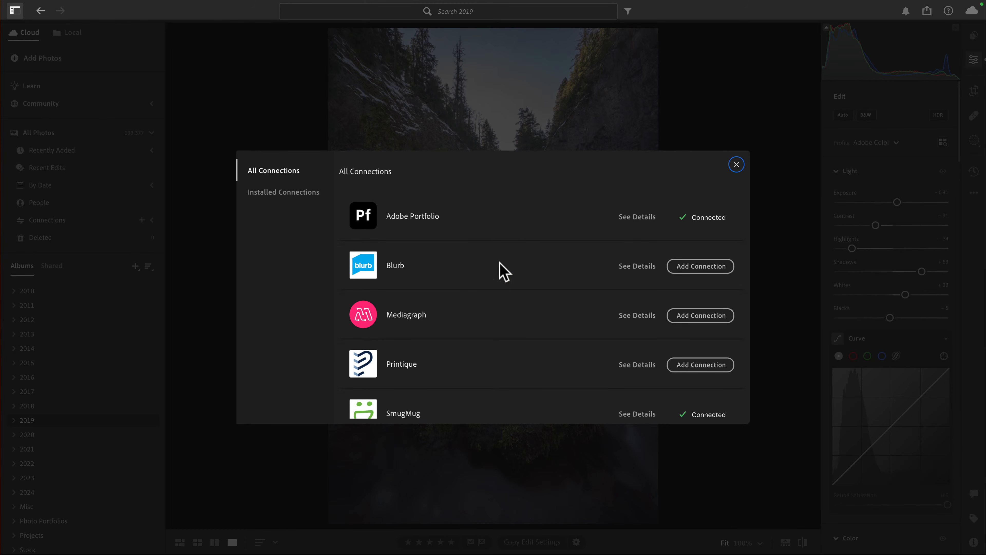
left_click(511, 225)
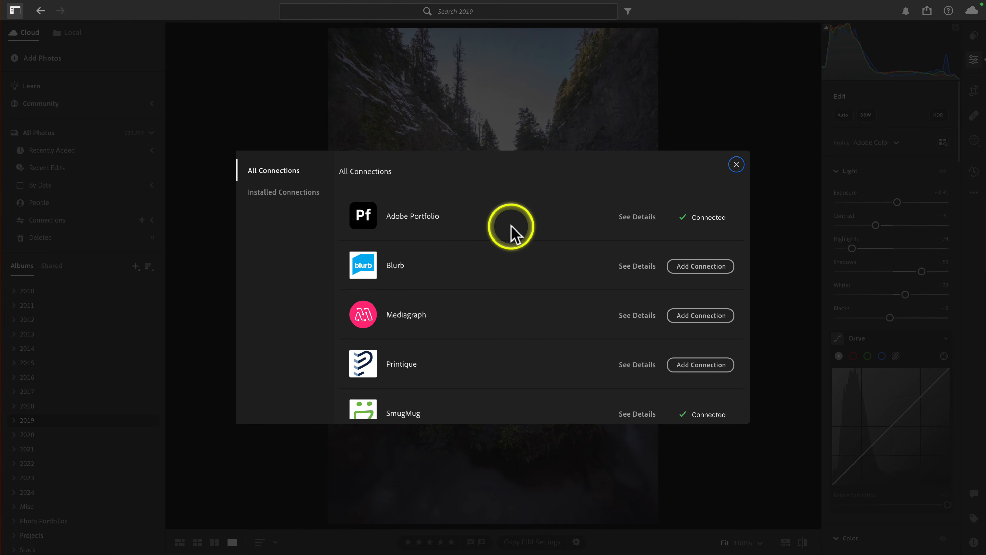
scroll(512, 231, "down", 3)
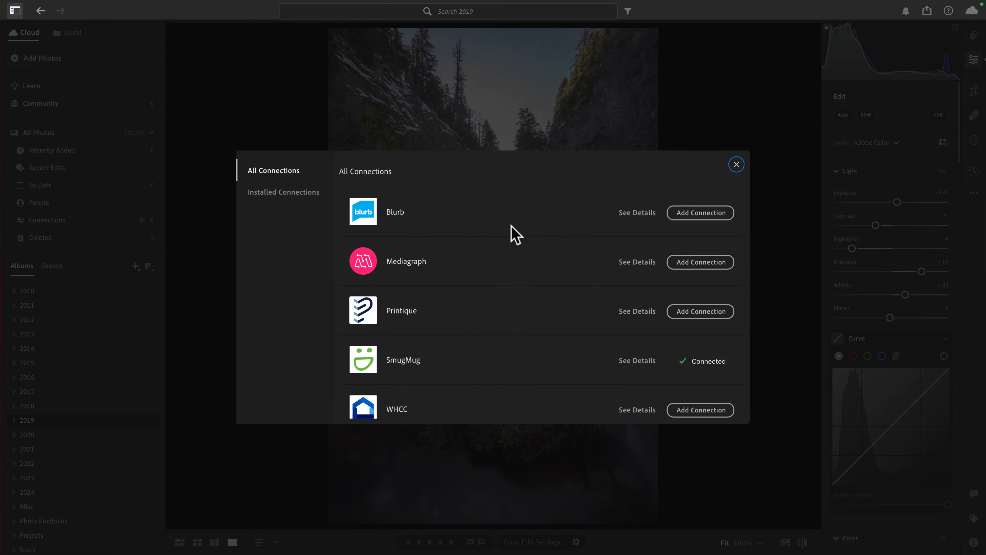
scroll(468, 355, "down", 1)
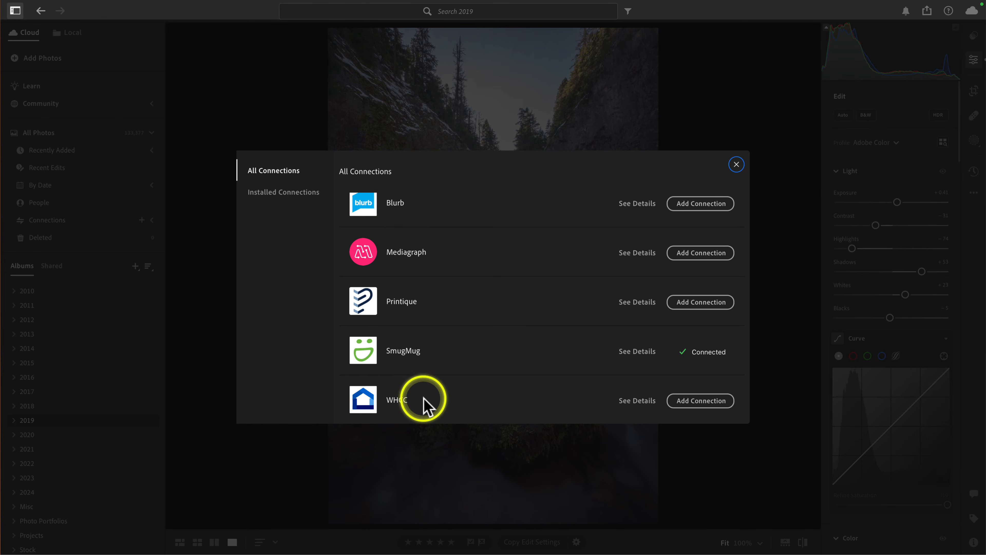
scroll(491, 352, "up", 2)
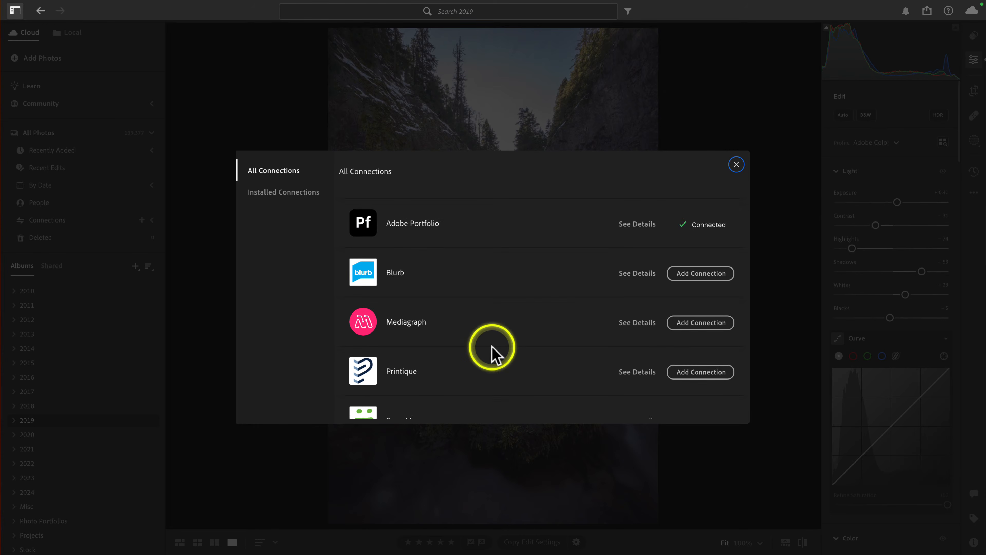
scroll(492, 236, "down", 2)
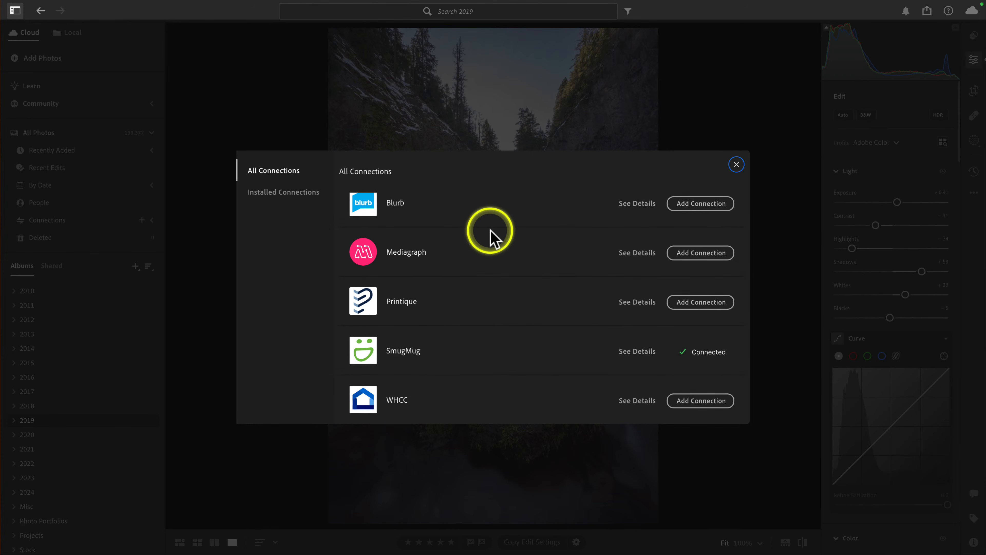
scroll(490, 230, "up", 2)
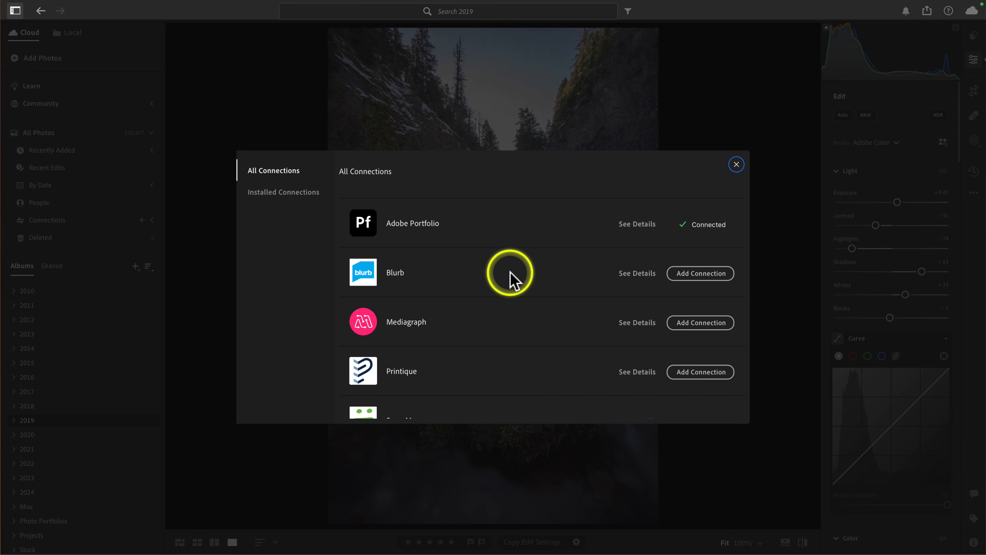
scroll(510, 280, "down", 2)
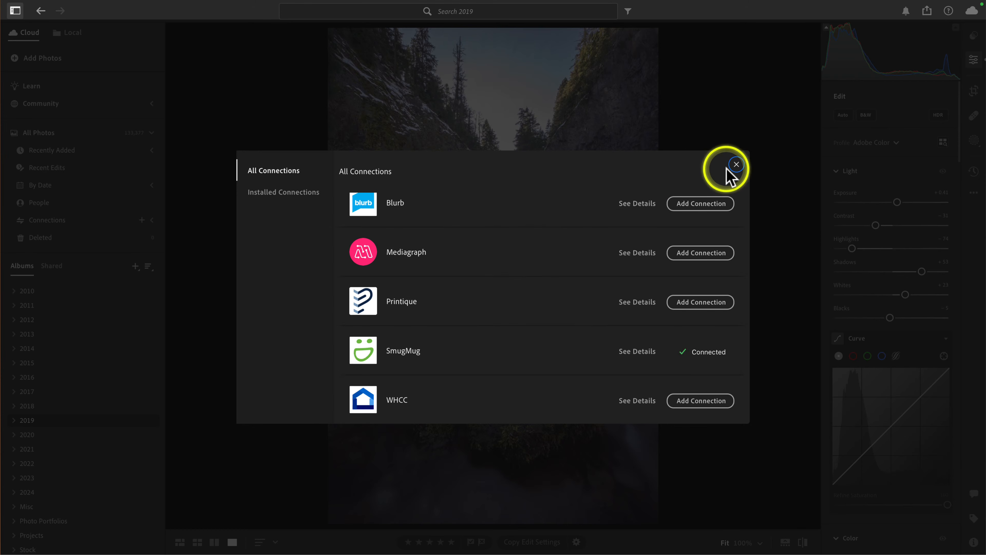
Close the connections dialog and check the custom color swatches for Shadows in Lightroom Classic's Color Grading.
left_click(735, 165)
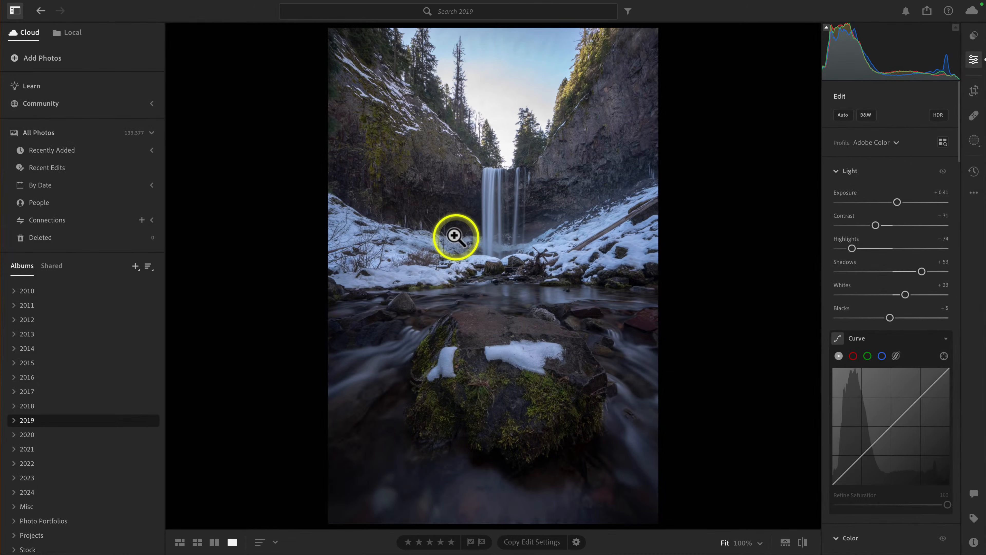
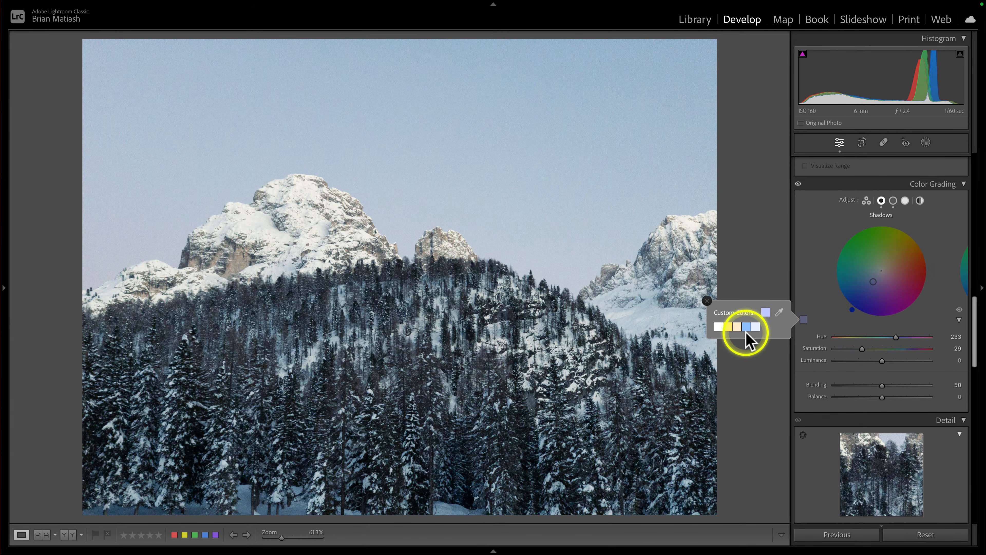
left_click(740, 332)
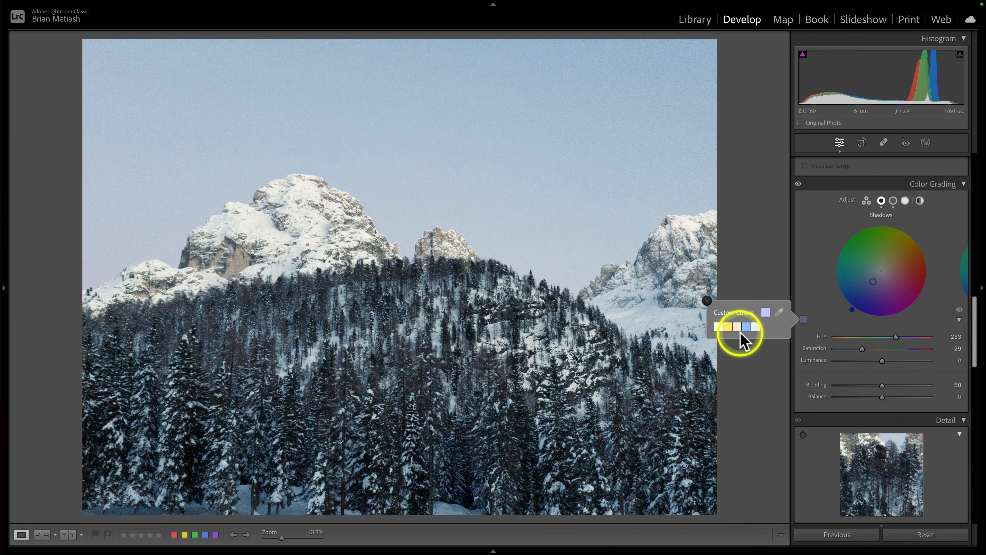
left_click(706, 301)
left_click(804, 320)
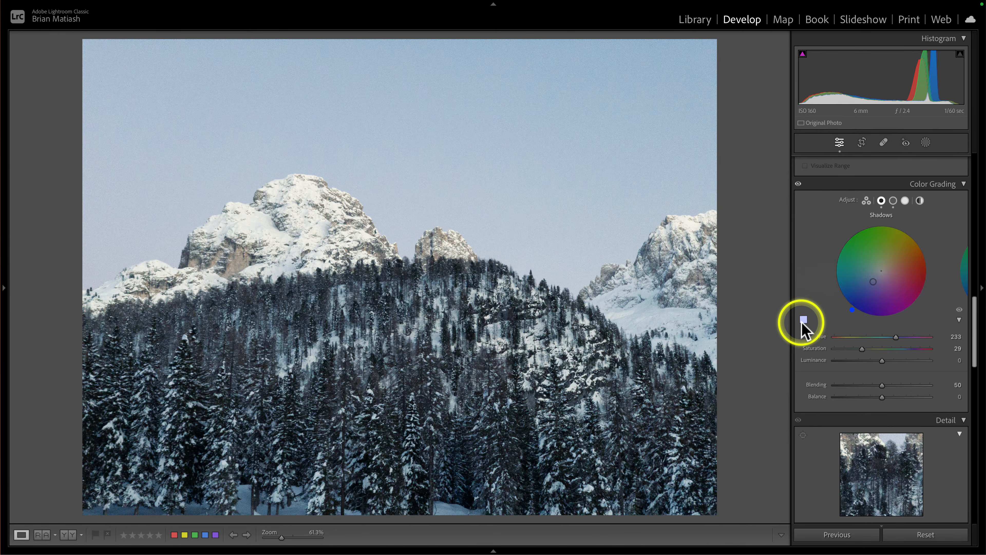
left_click(869, 349)
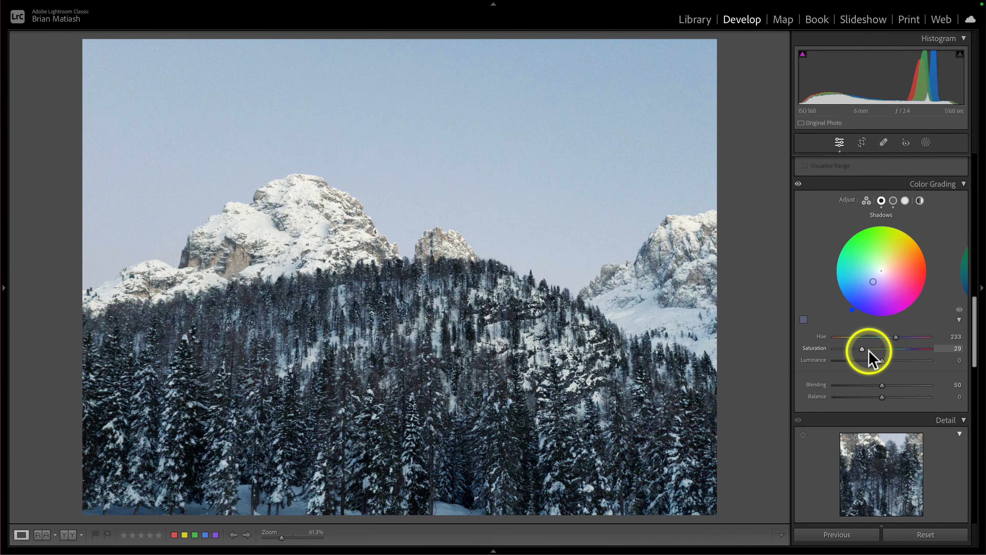
Switch to Lightroom and tint the waterfall photo's shadows in Color Grading to hue 237 and saturation 21.
key("ctrl+Left")
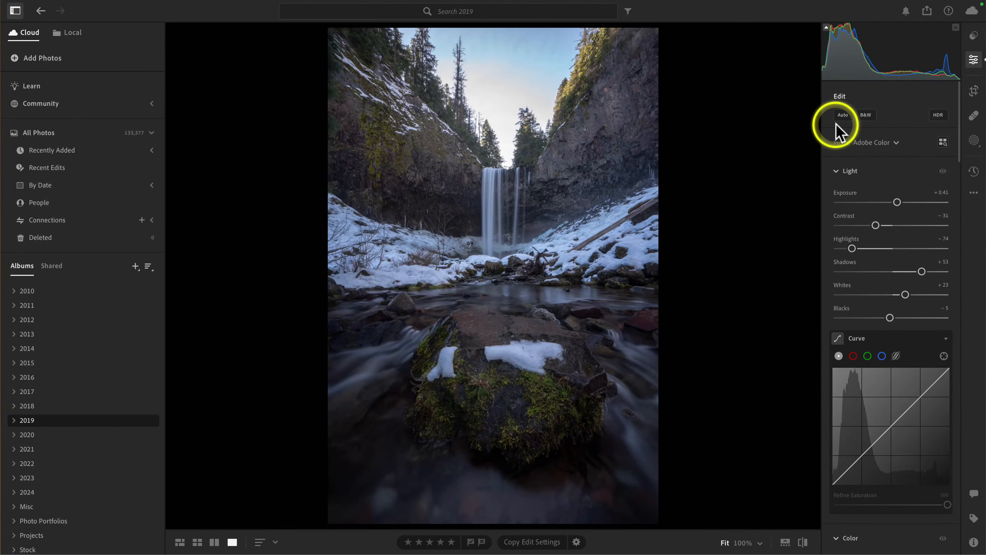
scroll(859, 228, "down", 15)
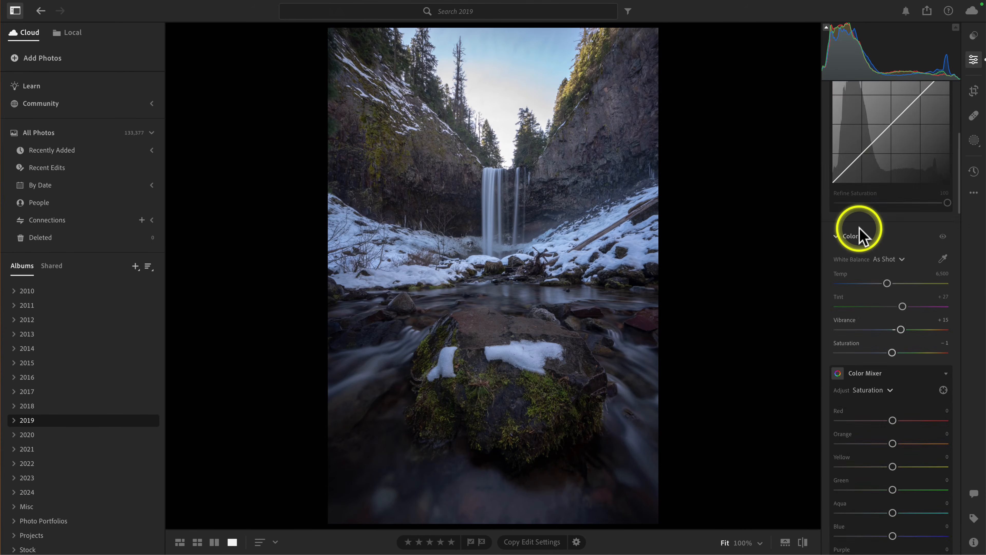
scroll(859, 229, "down", 10)
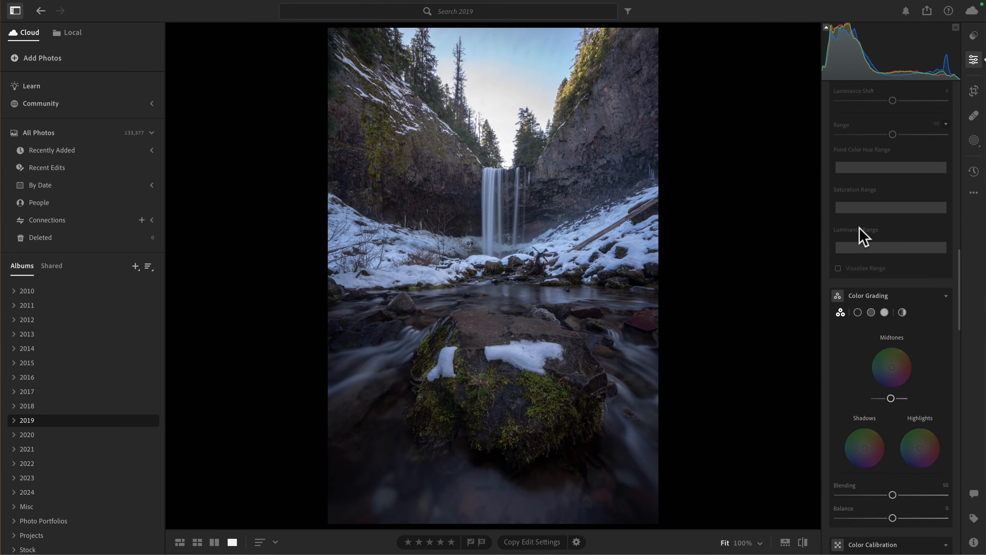
left_click(857, 235)
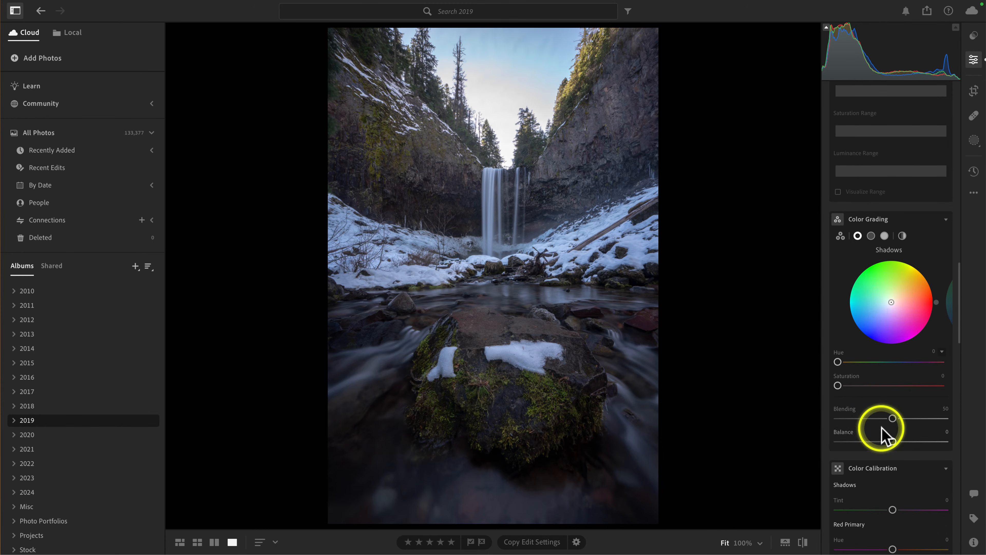
mouse_move(884, 316)
left_mouse_down()
mouse_move(907, 326)
mouse_move(878, 327)
left_mouse_up()
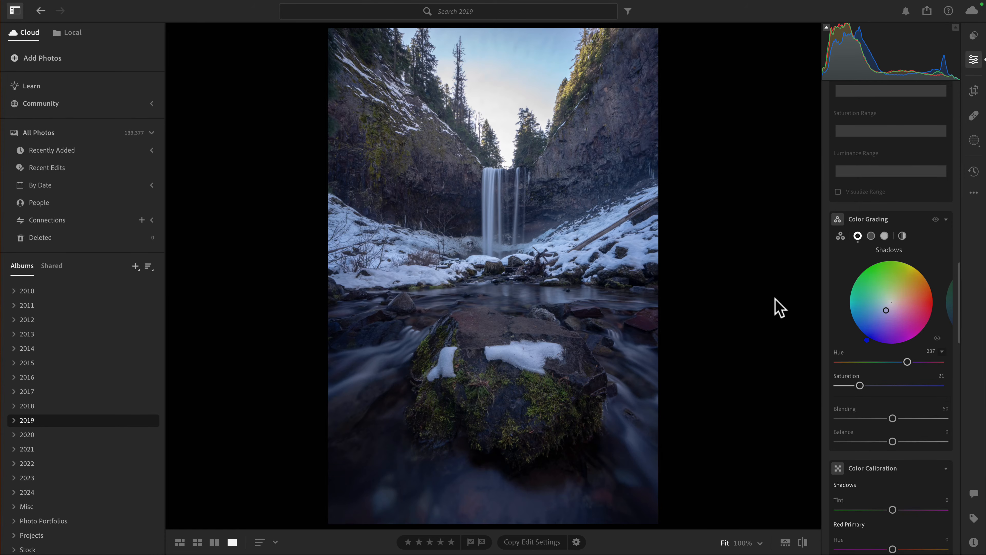
Compare the Shadows color grading controls in Lightroom Classic with those in Lightroom.
key("ctrl+Right")
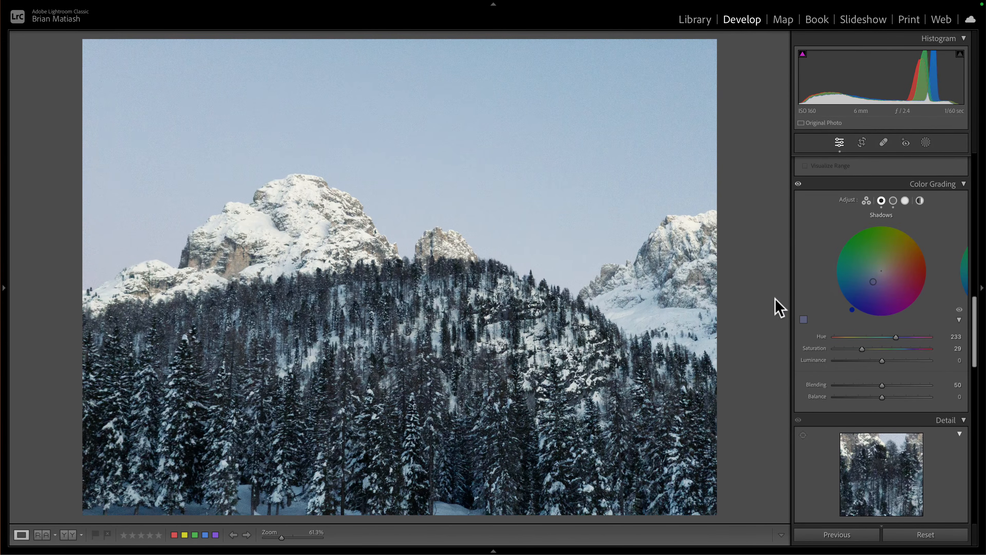
left_click(775, 299)
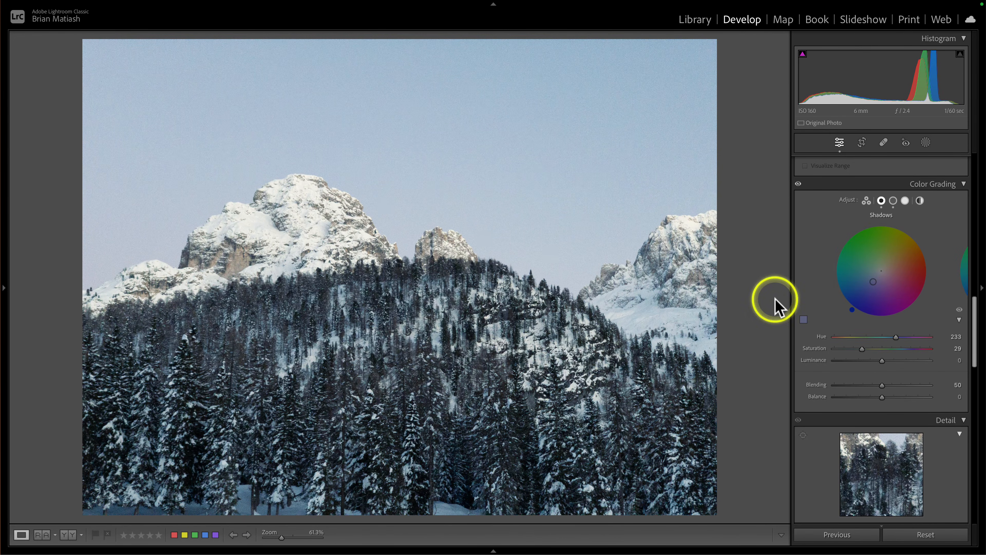
key("ctrl+Left")
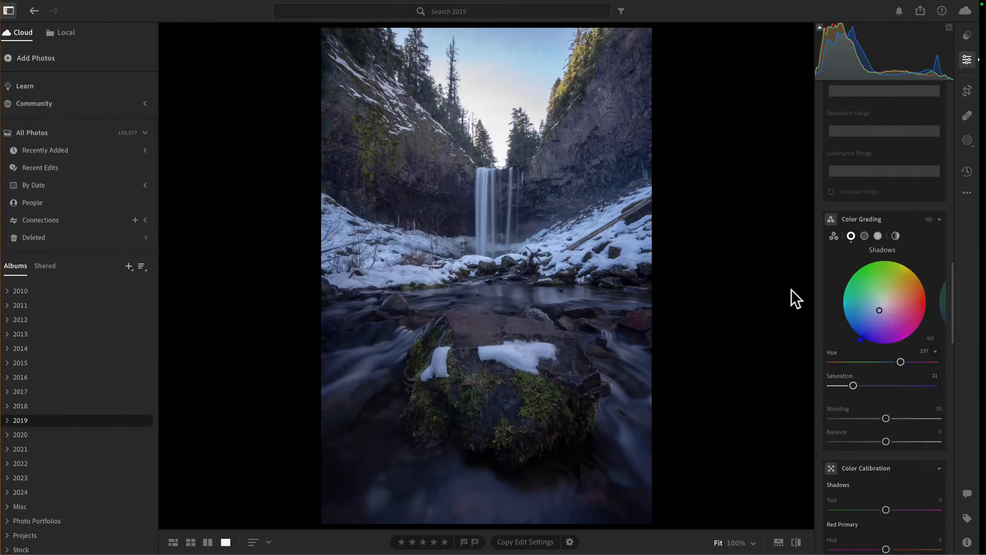
left_click(828, 288)
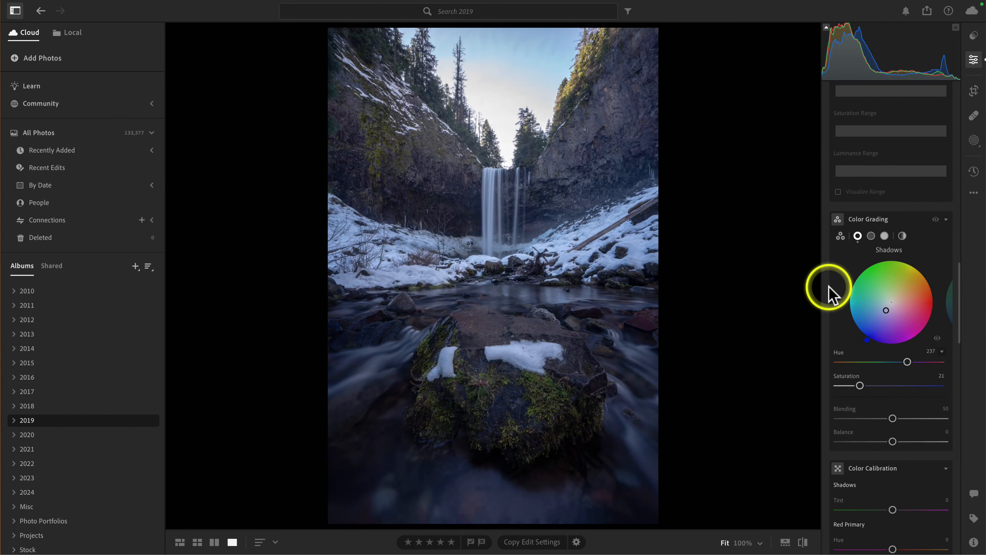
Tint the midtones slightly cyan-blue and lower their luminance in the three-wheel Color Grading view, comparing with the original photo.
left_click(841, 235)
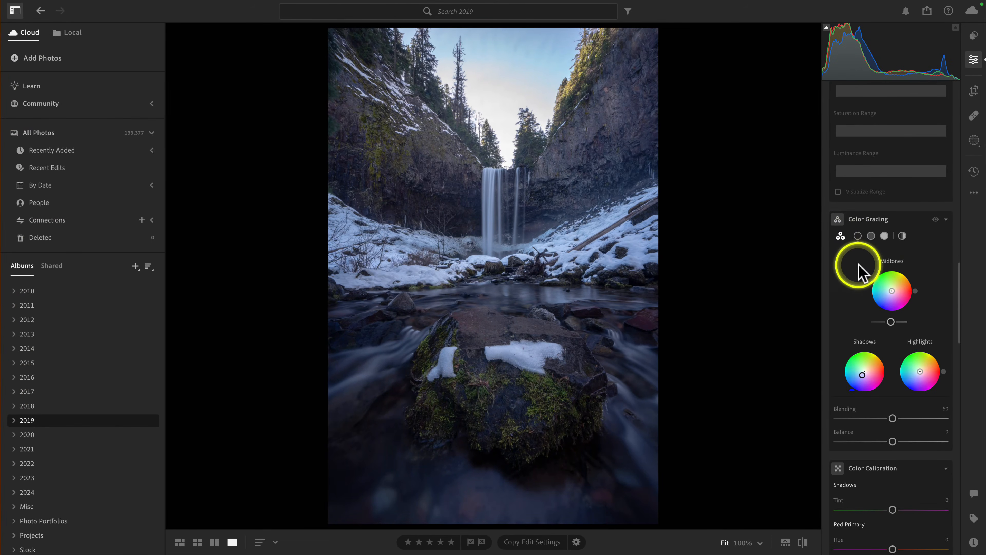
scroll(859, 265, "down", 2)
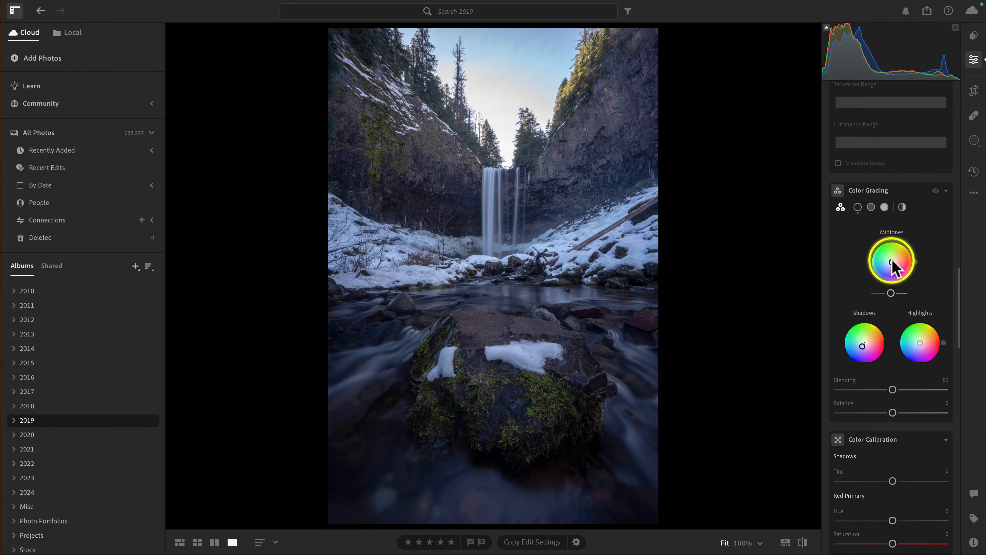
left_click_drag(893, 260, 879, 292)
key("backslash")
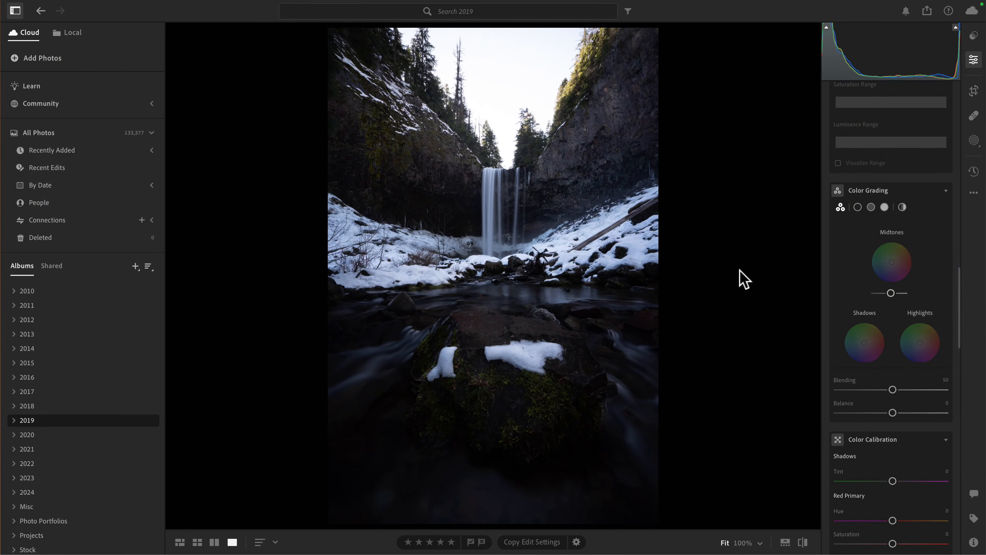
Switch to Lightroom Classic and show the Photos folder in the Library grid.
key("ctrl+z")
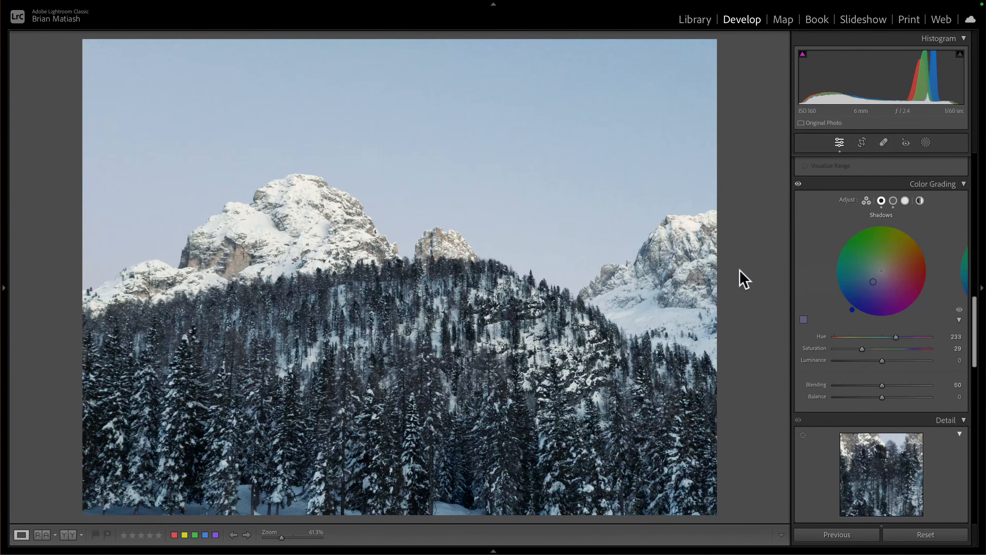
key("g")
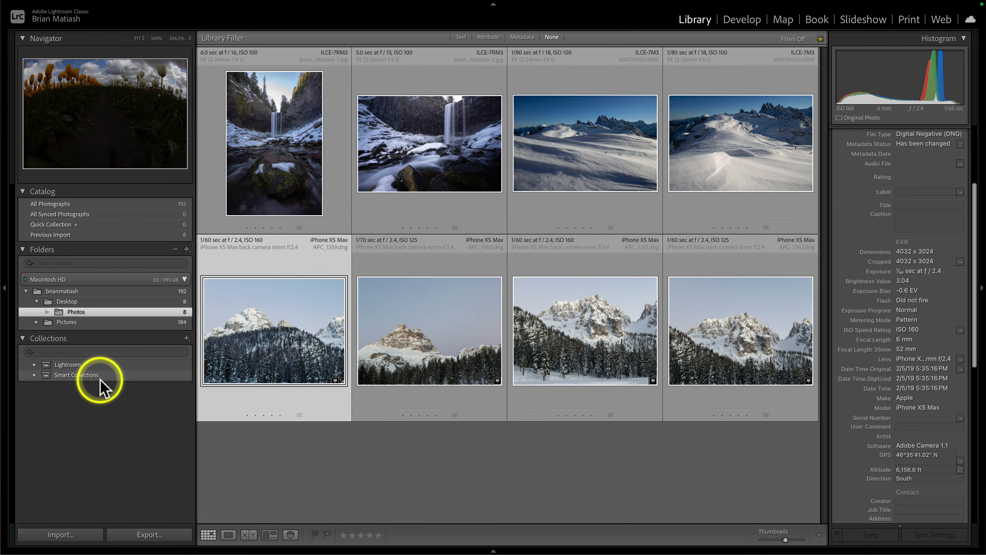
Set up a smart collection matching ratings of three stars or more and a yellow label color.
left_click(187, 338)
left_click(211, 358)
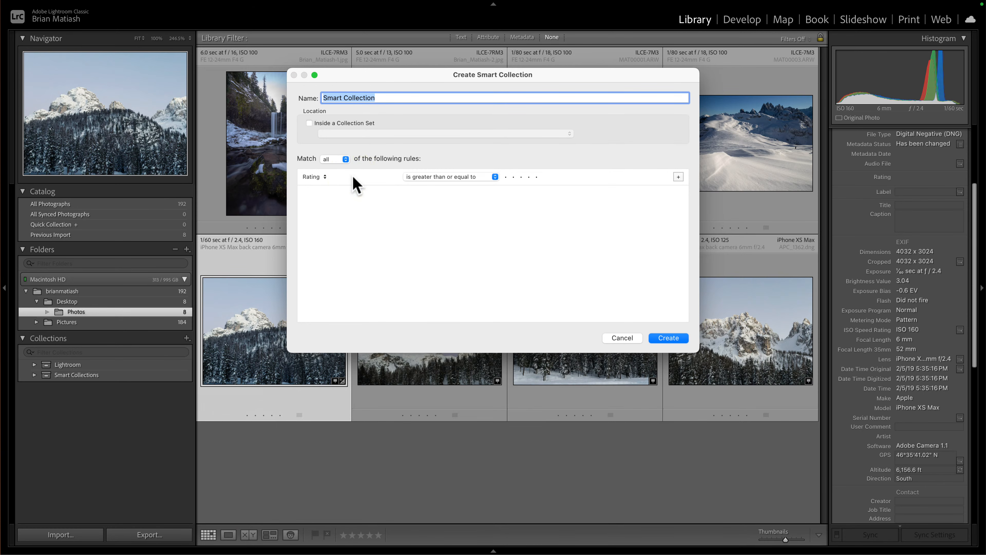
left_click(520, 176)
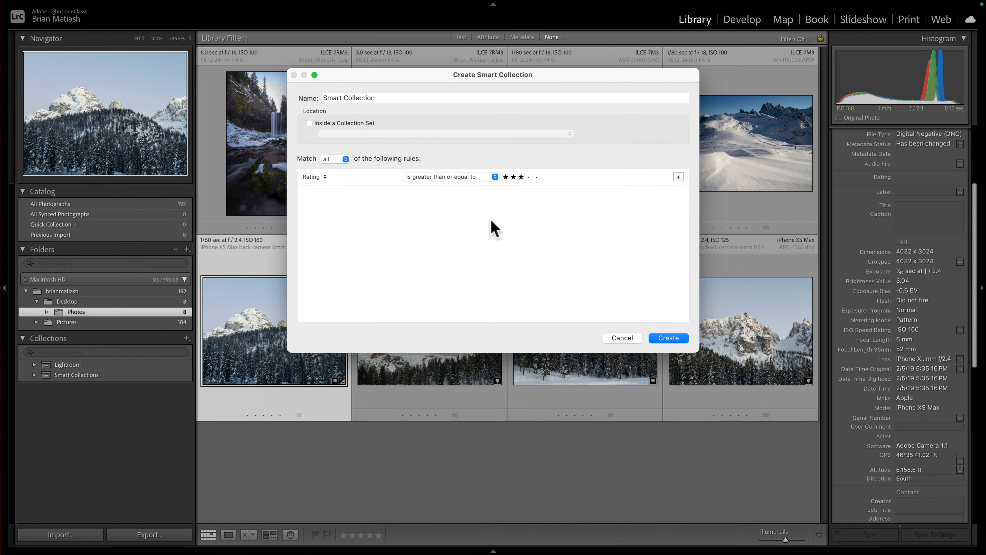
left_click(678, 176)
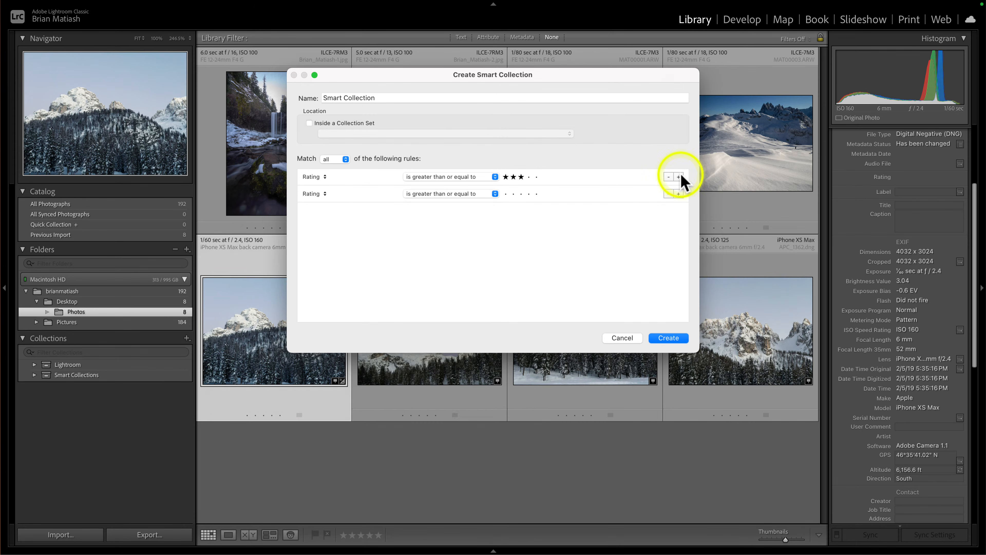
left_click(315, 193)
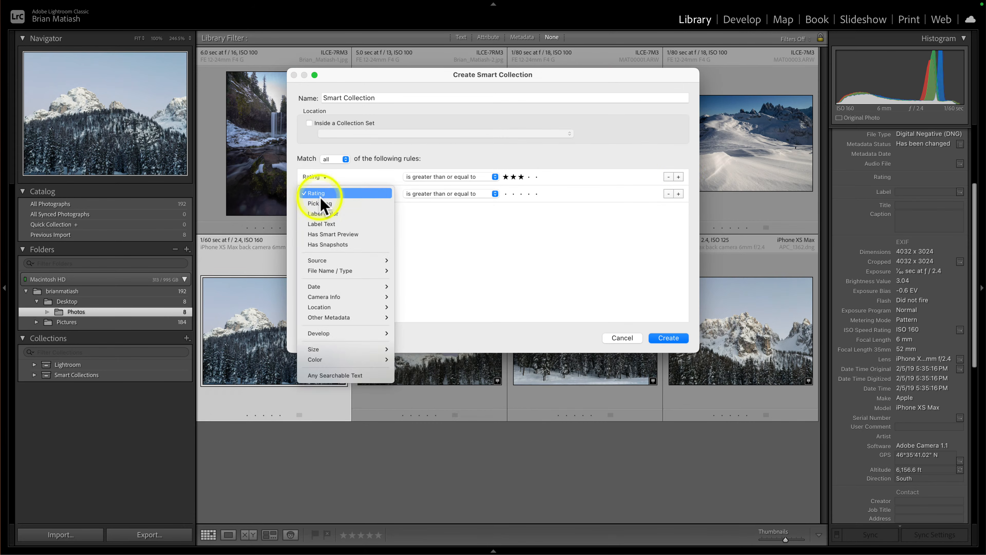
left_click(328, 214)
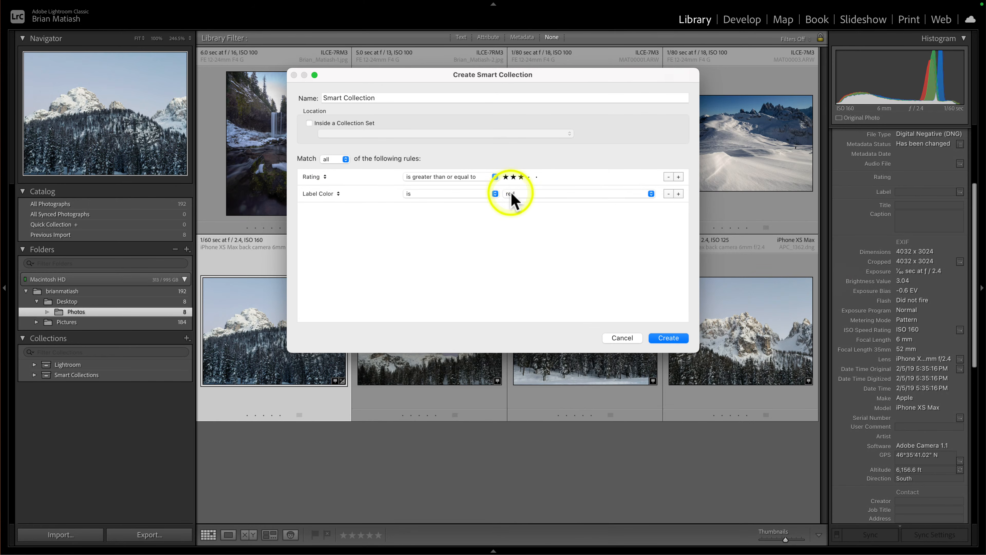
left_click(511, 192)
left_click(519, 207)
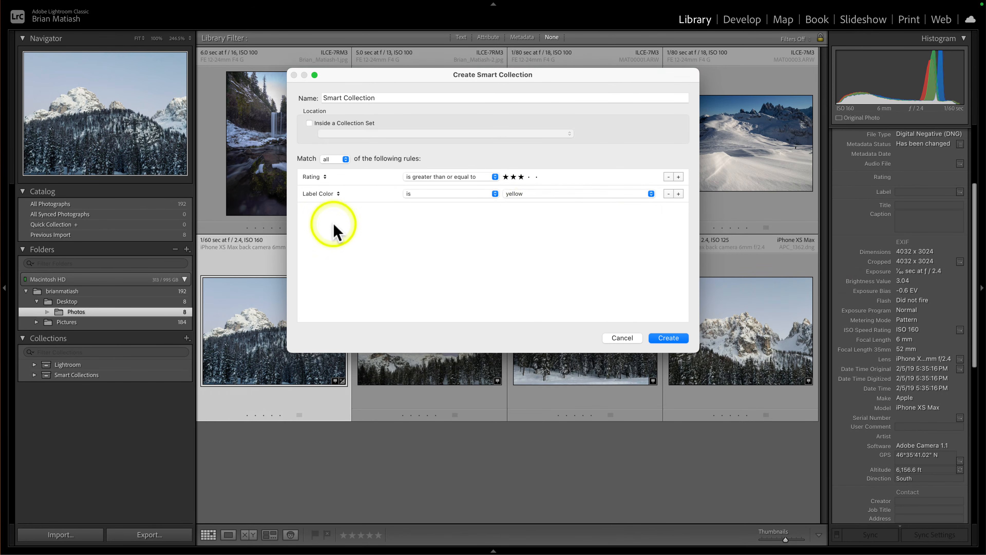
Add a rule requiring Pick Flag to be flagged, and cancel creating the smart collection.
left_click(679, 194)
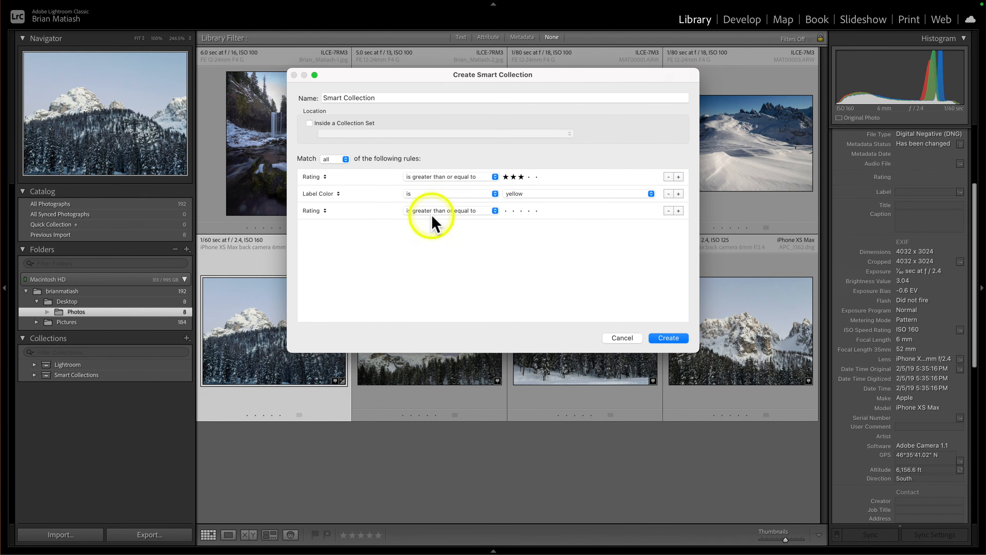
left_click(313, 212)
left_click(320, 220)
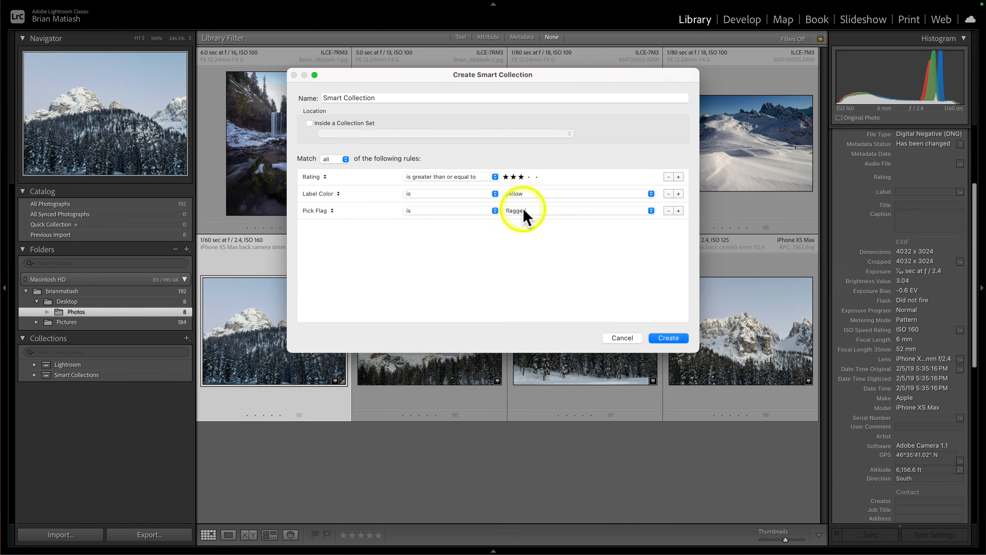
left_click(524, 211)
left_click(535, 211)
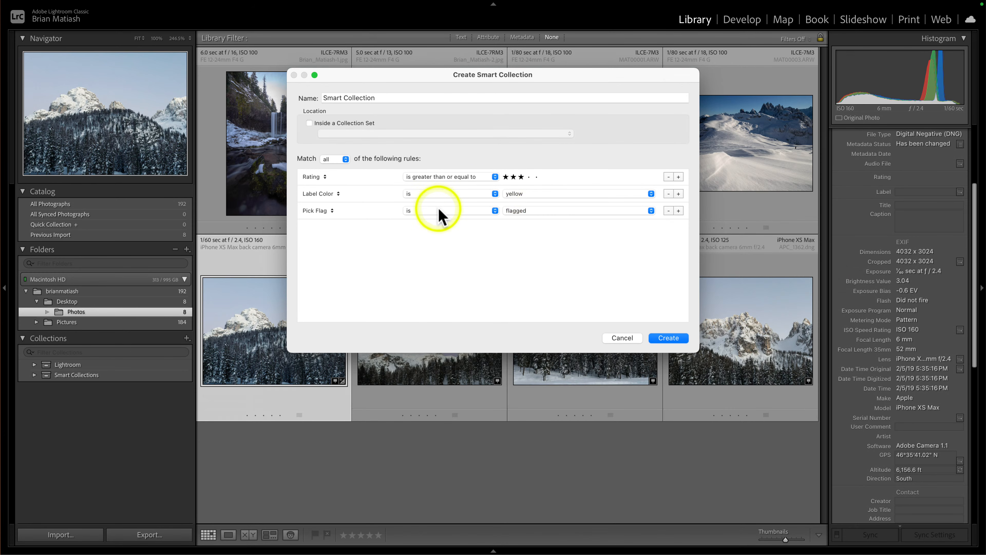
left_click(608, 339)
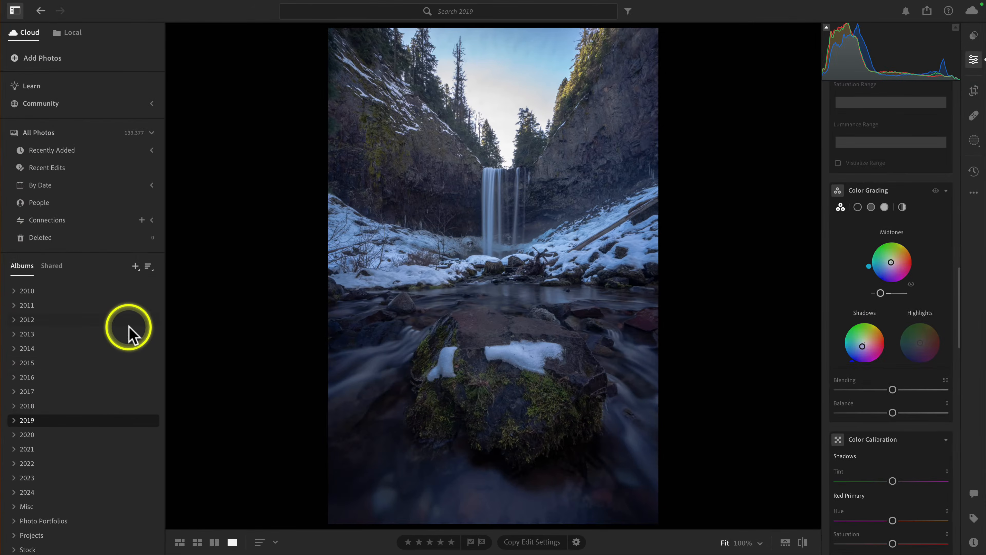
Examine the collections nested under the Lightroom set in Lightroom Classic, and collapse the set again.
left_click(82, 378)
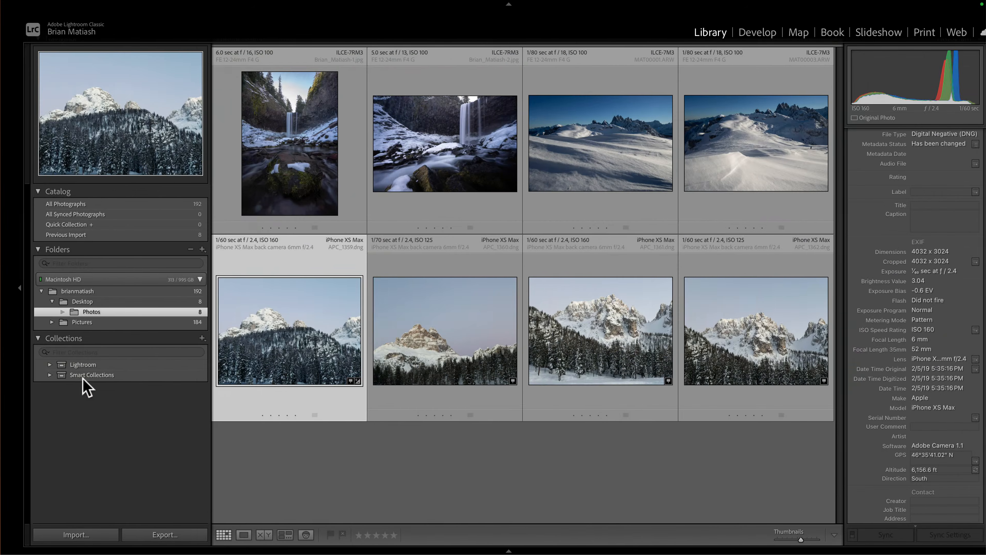
left_click(71, 363)
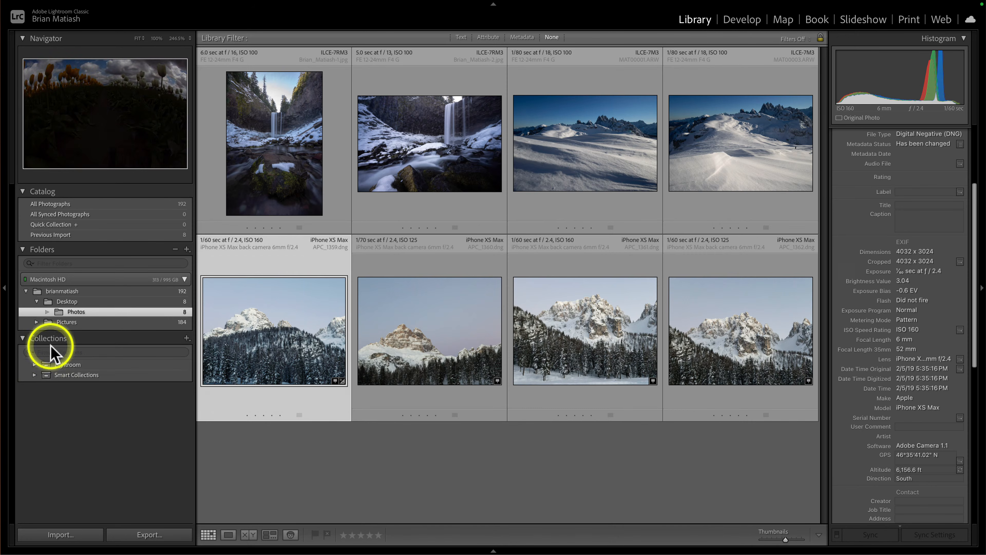
left_click(34, 364)
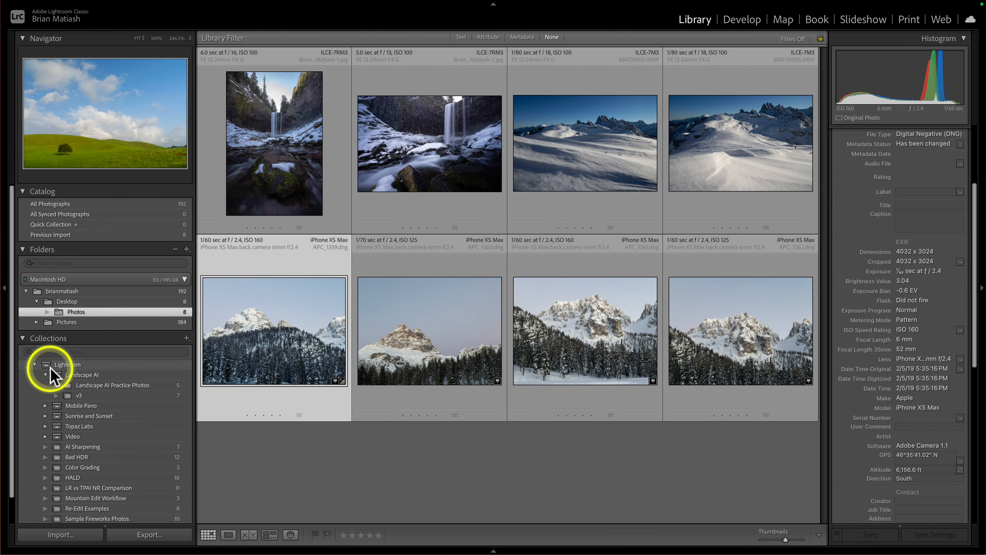
left_click(34, 364)
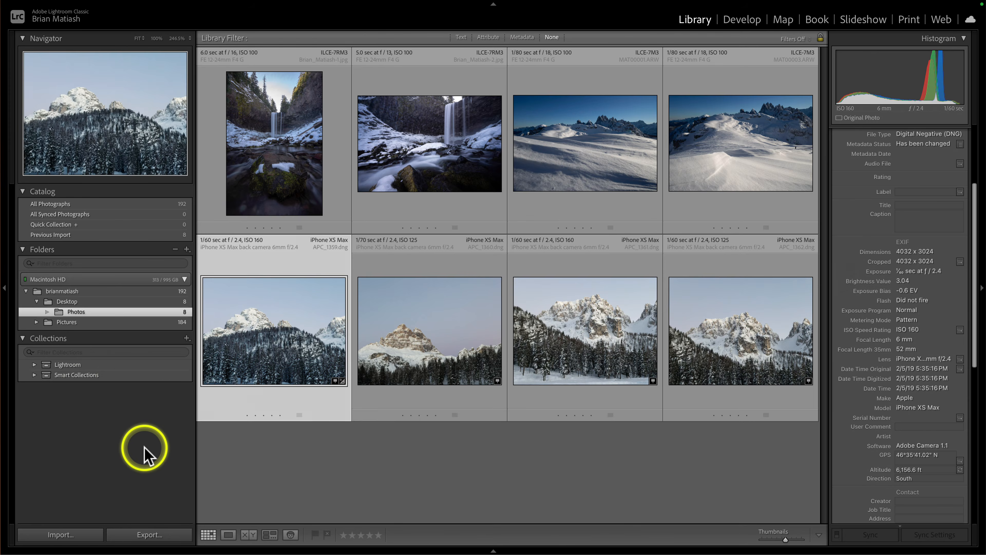
Switch to Lightroom and bring up APC_1359.dng from the local Photos folder.
key("ctrl+Left")
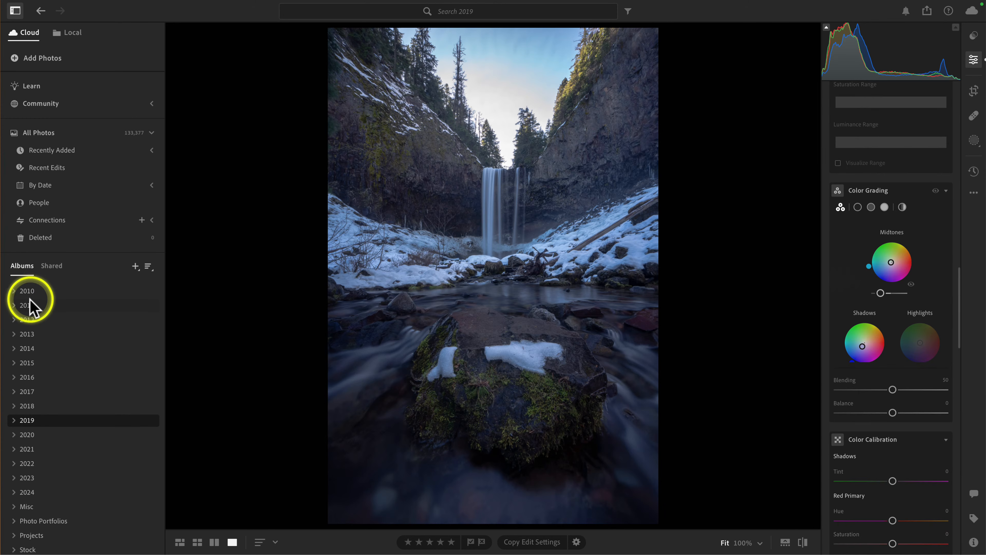
left_click(67, 32)
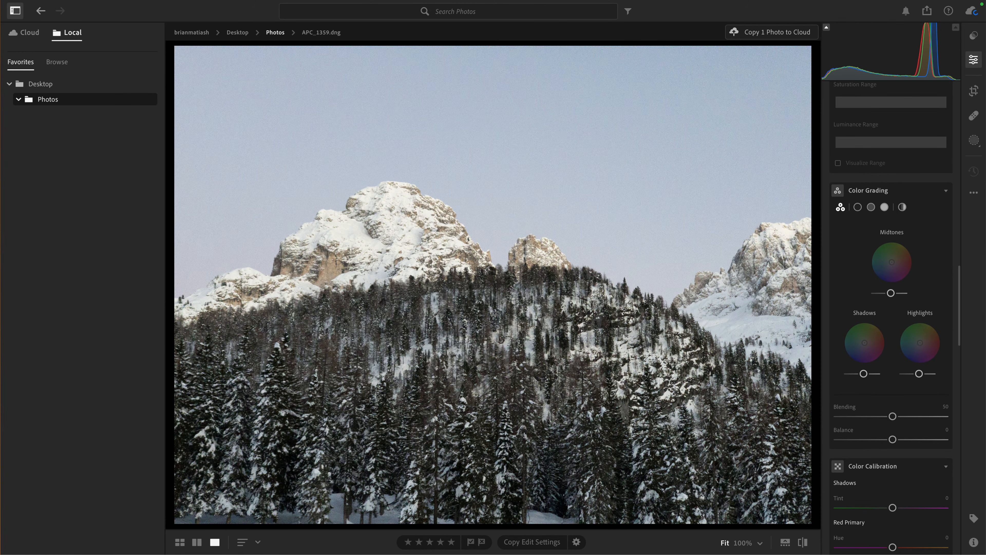
Show All Photos in the cloud library and collapse its list of subcategories.
left_click(30, 36)
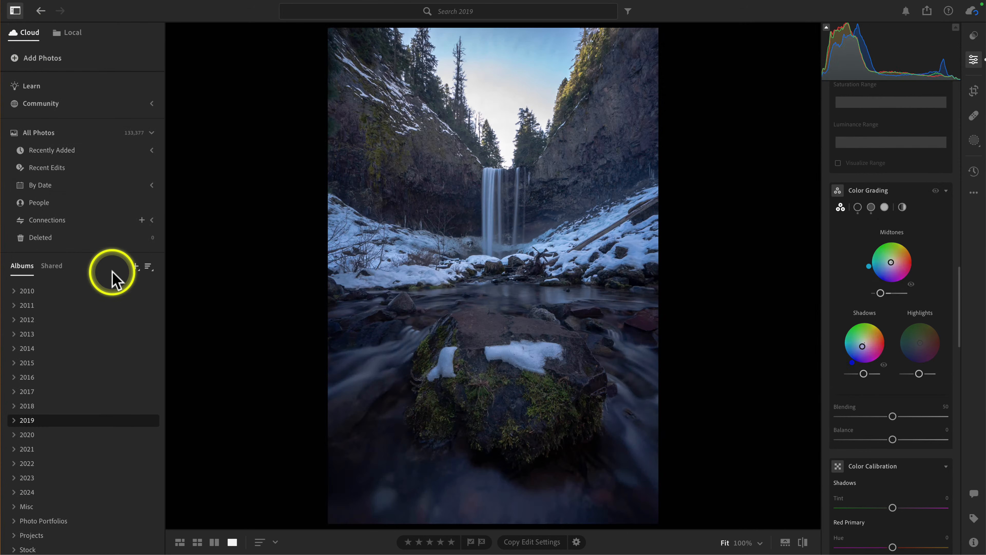
left_click(80, 136)
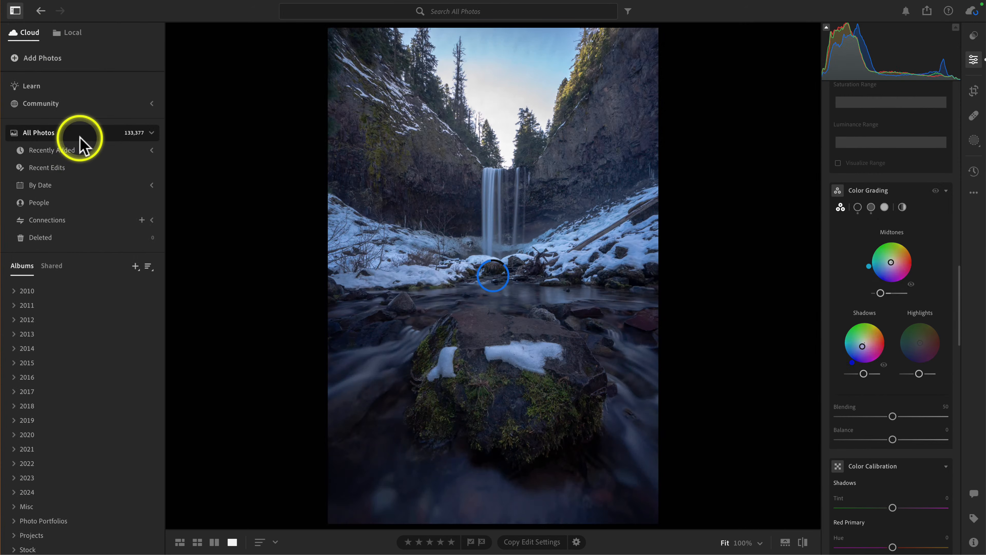
left_click(152, 132)
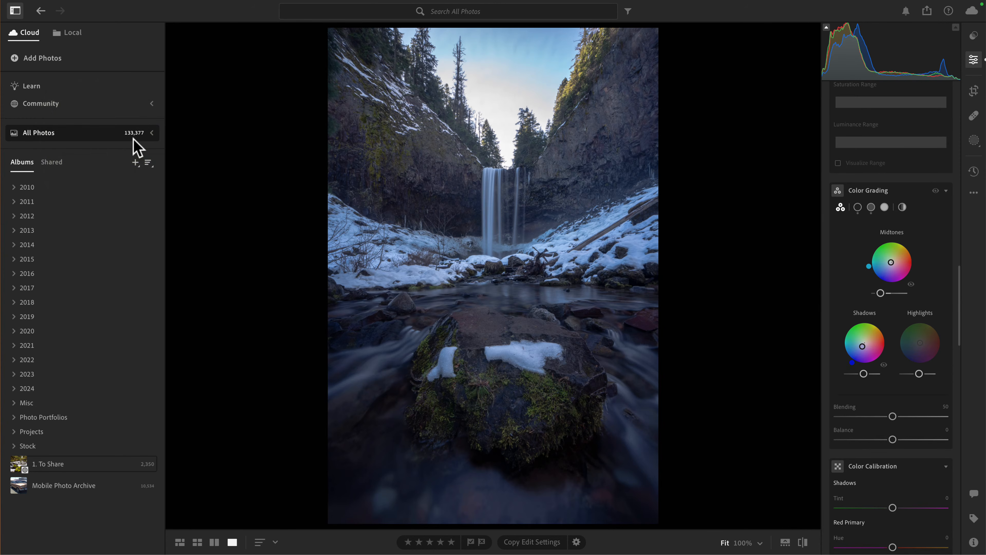
Try to enter a search term for All Photos.
left_click(367, 12)
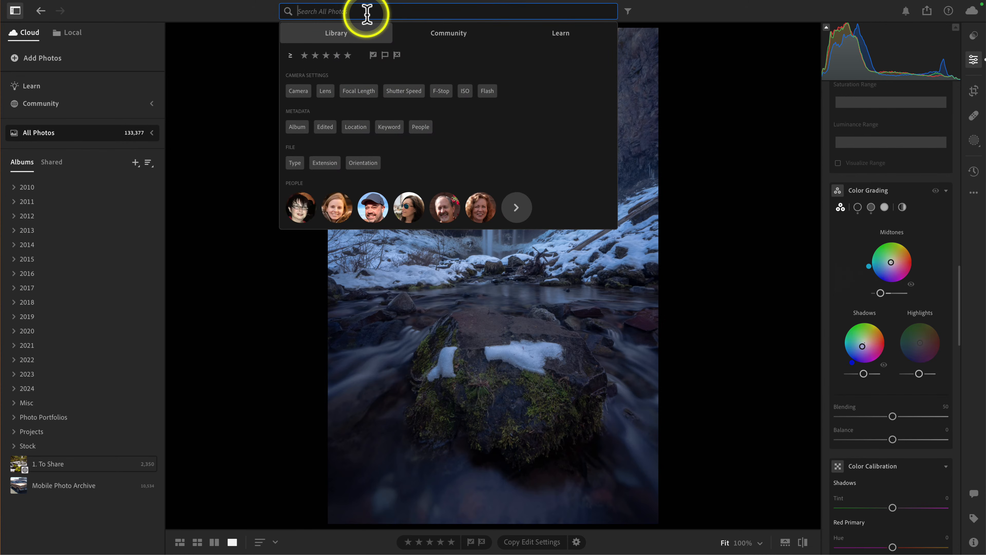
key("w")
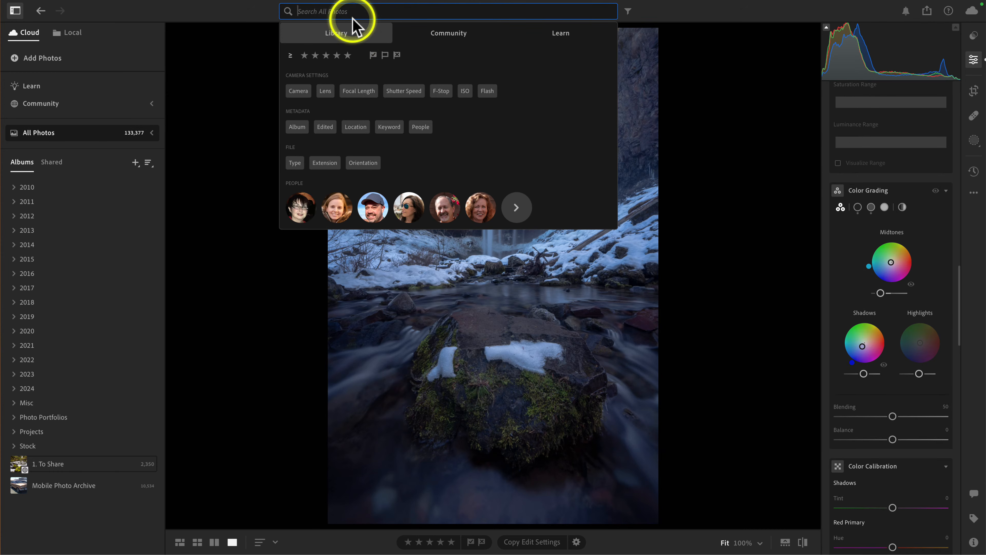
key("w")
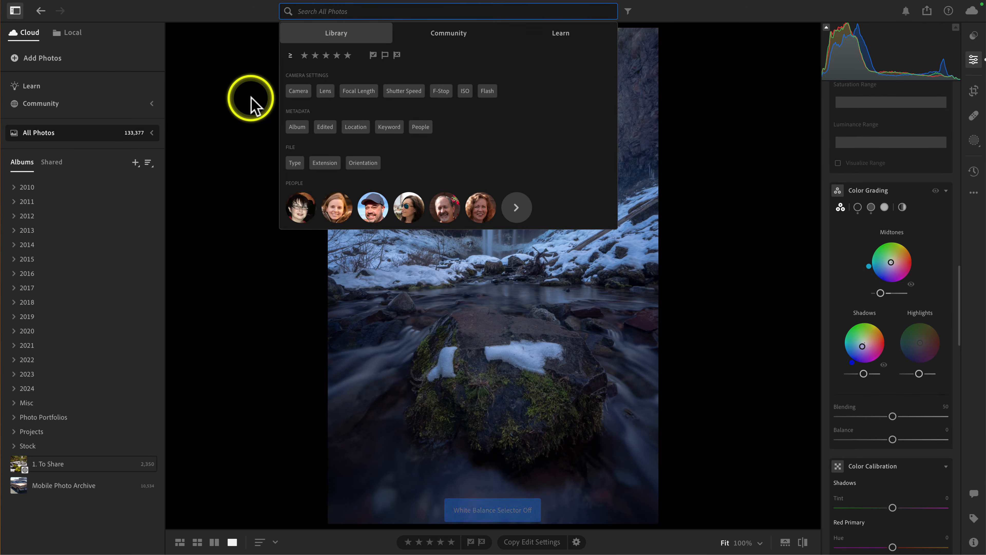
Close Lightroom despite the ongoing Photoshop editing session, and quit Photoshop without saving APC_1359-Edit.tif.
key("super+q")
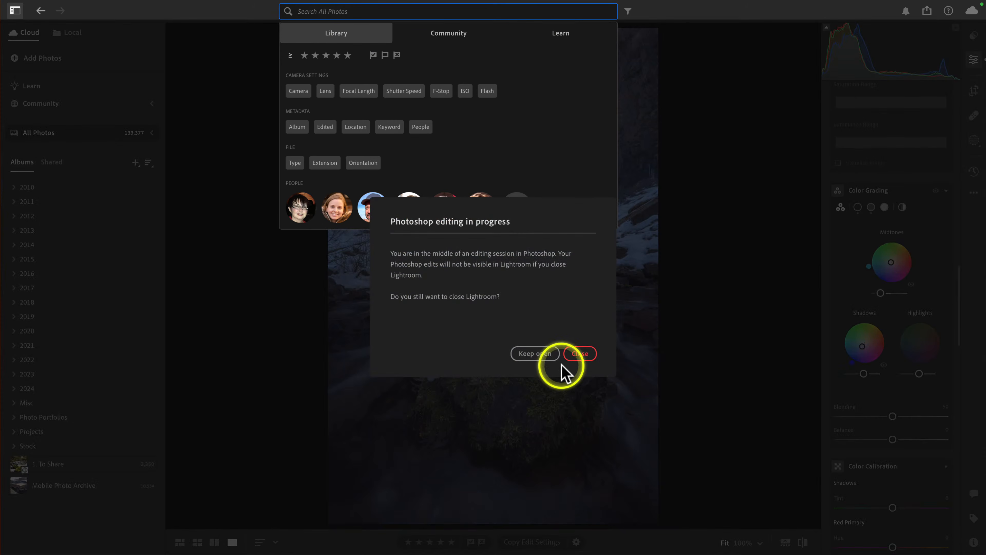
left_click(582, 355)
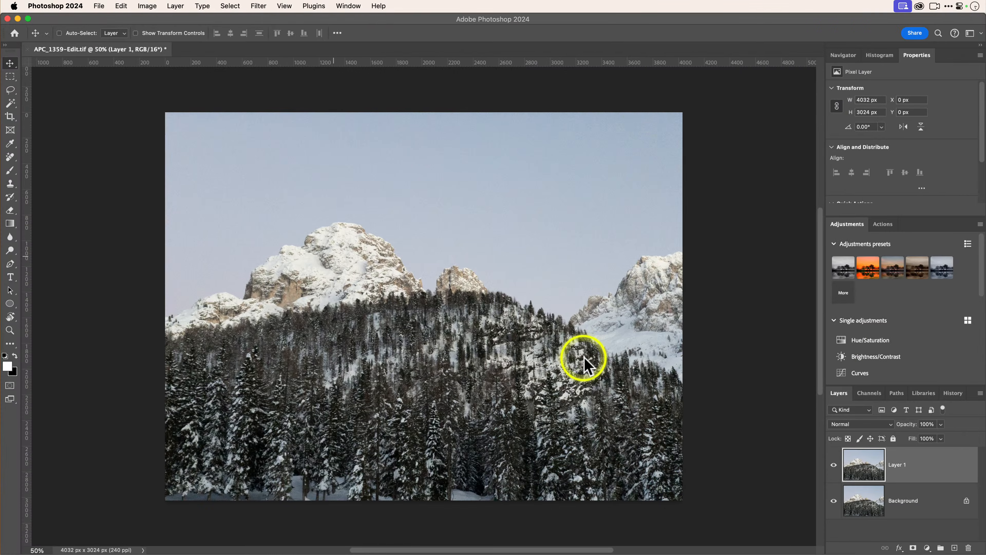
key("super+q")
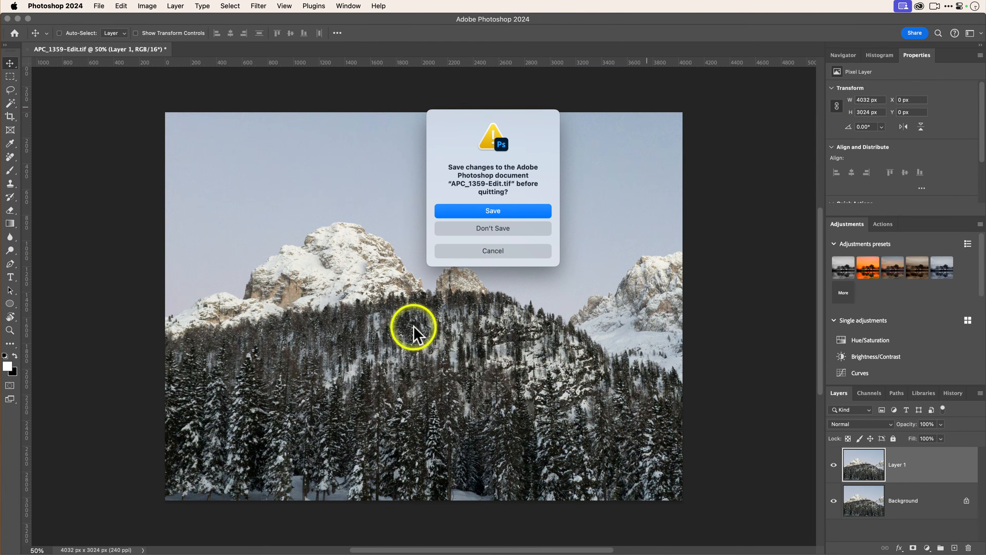
left_click(486, 226)
Relaunch Lightroom and make the All Photos search ready for entry.
key("ctrl+Right")
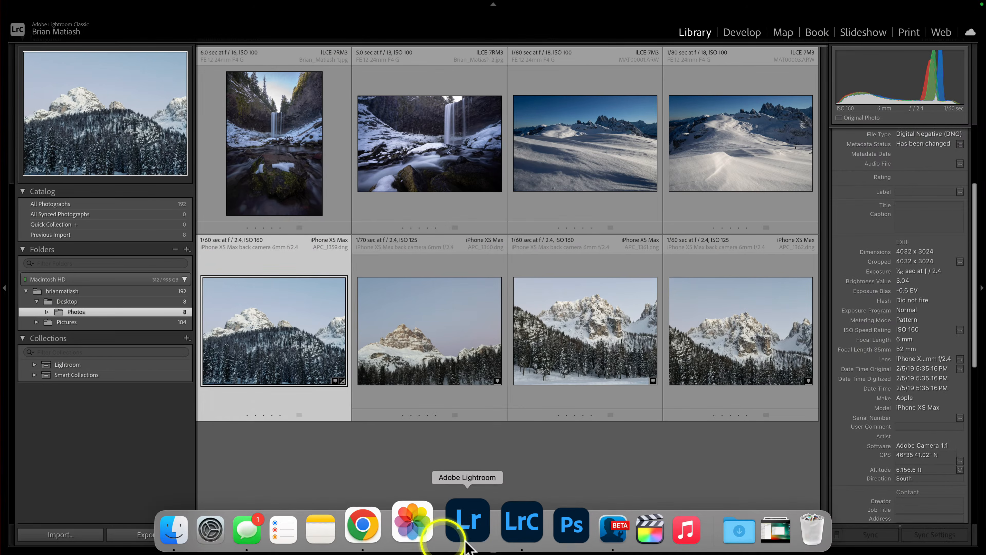
left_click(468, 521)
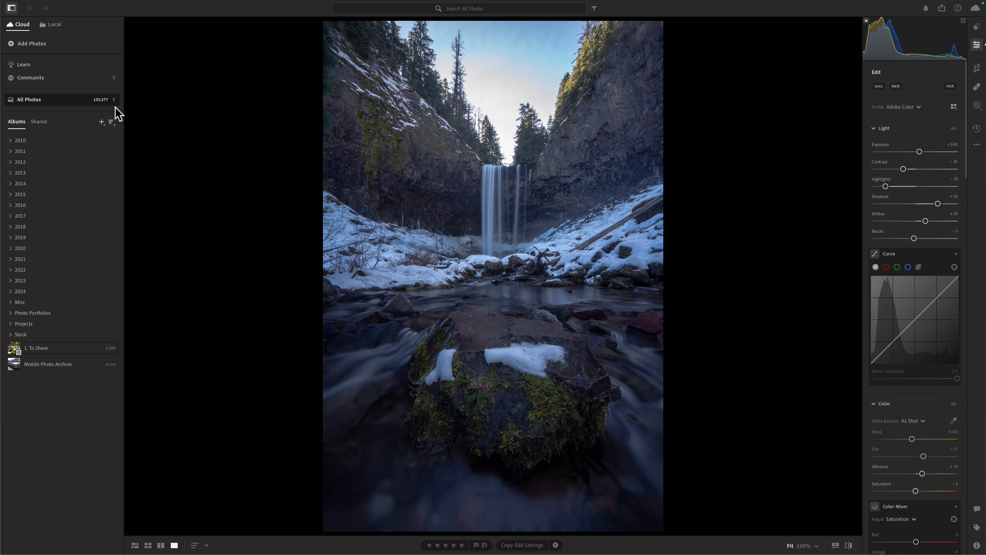
left_click(368, 9)
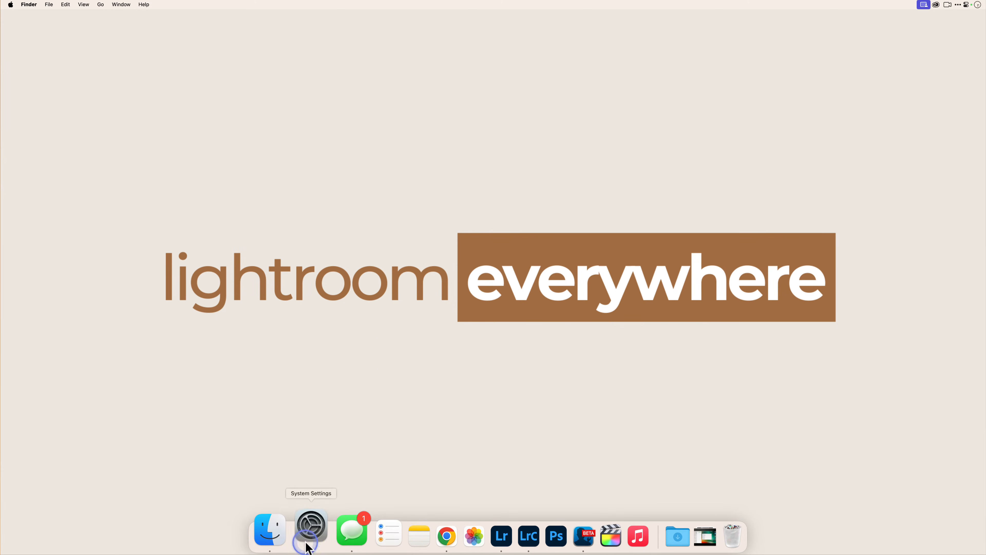
Switch to System Settings, set the Pro Display XDR resolution to 1920 × 1080, and close the settings.
left_click(308, 533)
scroll(68, 266, "down", 4)
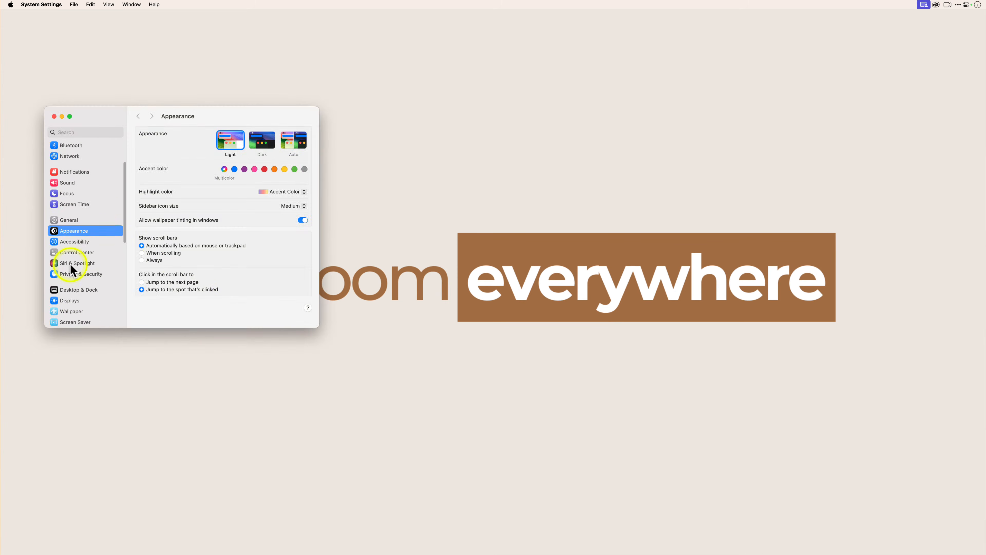
left_click(72, 271)
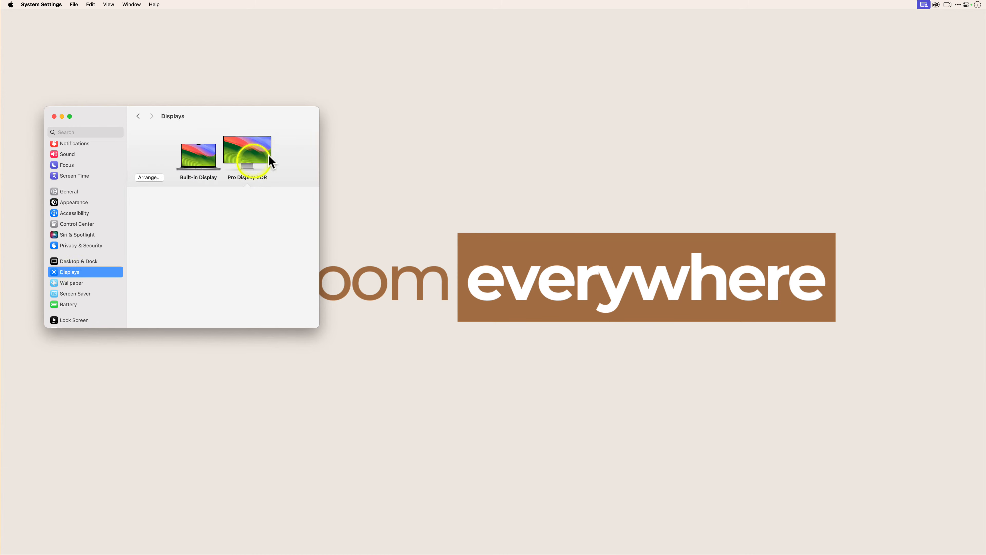
left_click(262, 162)
left_click(187, 246)
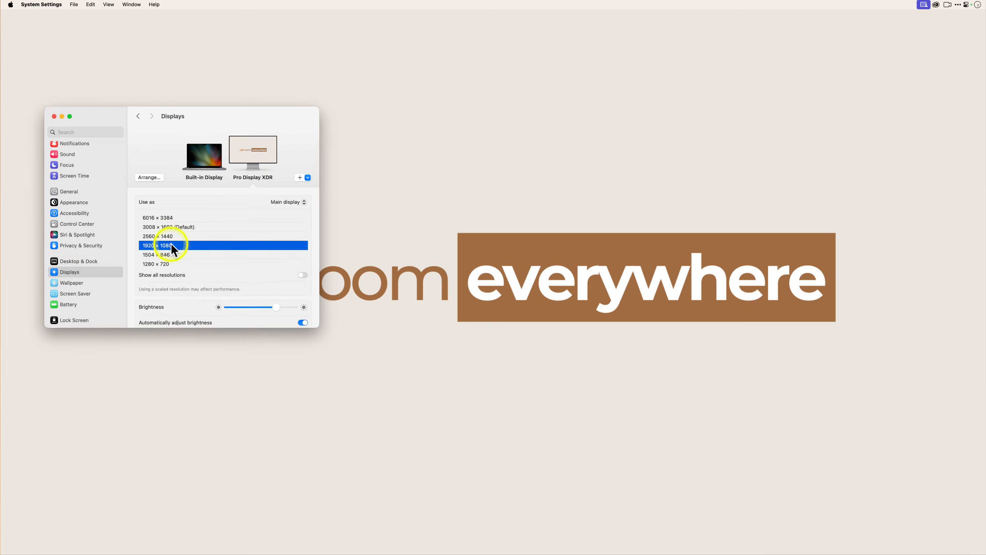
left_click(51, 100)
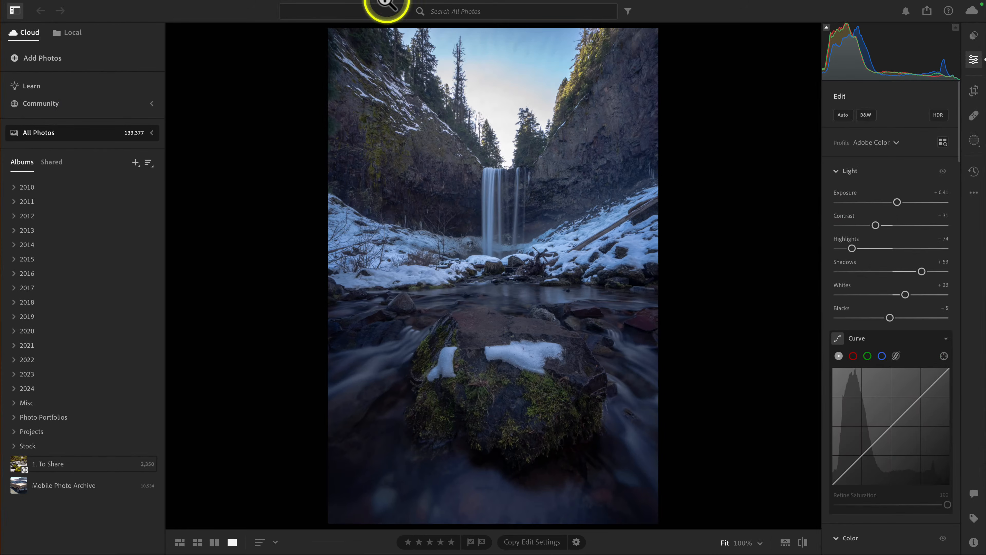
In Lightroom, search All Photos for "waterfall" and browse the matching photos in grid view.
left_click(379, 16)
type("waterfall")
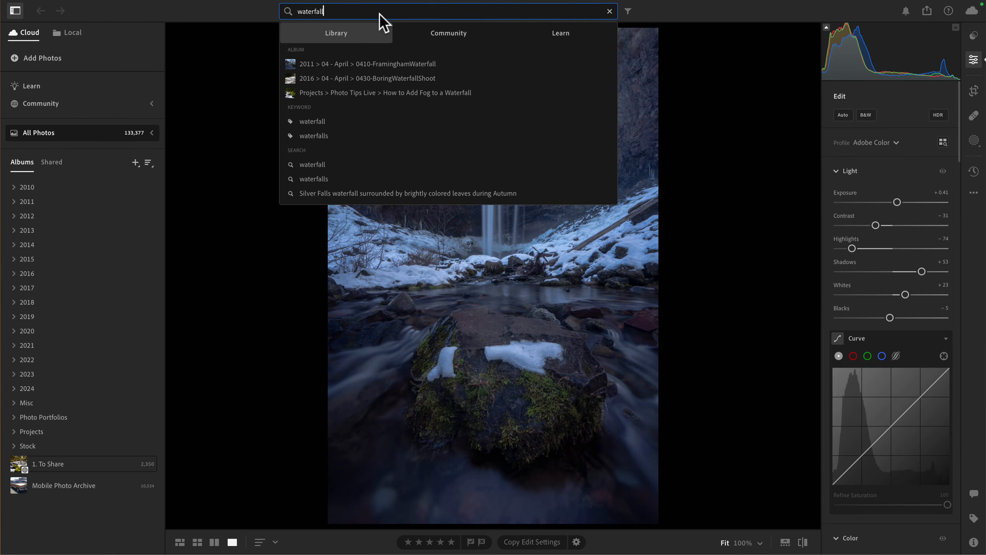
key("Return")
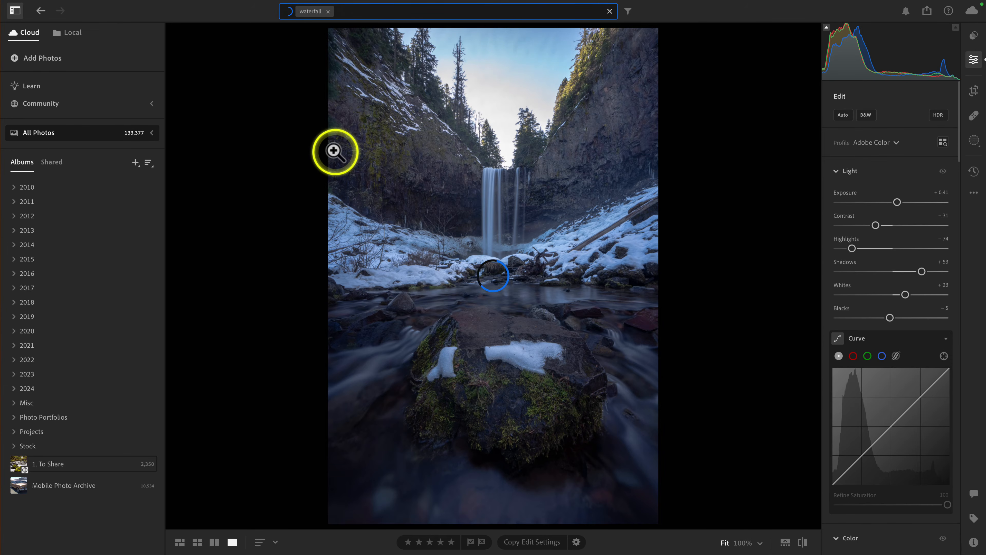
type("g")
key("BackSpace")
left_click(260, 189)
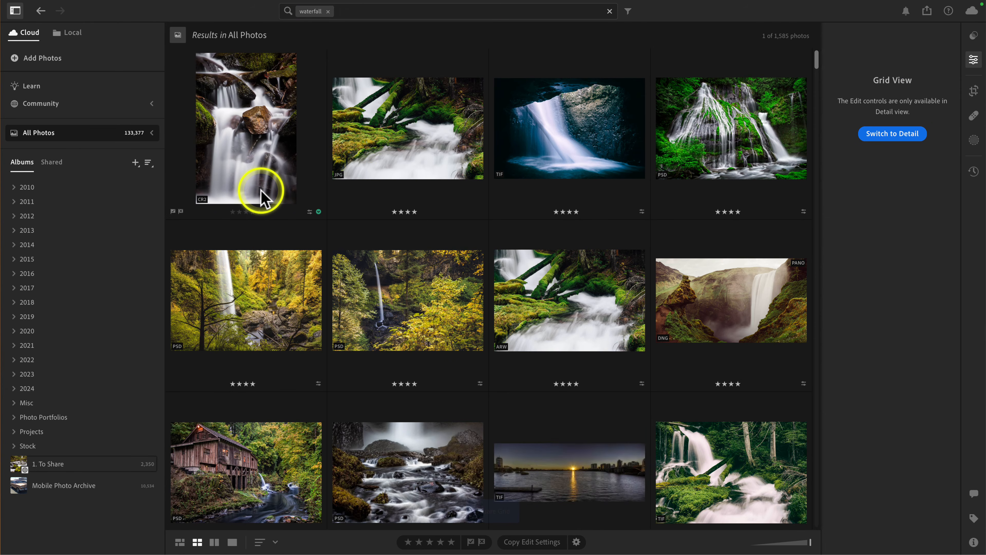
scroll(261, 190, "down", 5)
scroll(261, 190, "down", 7)
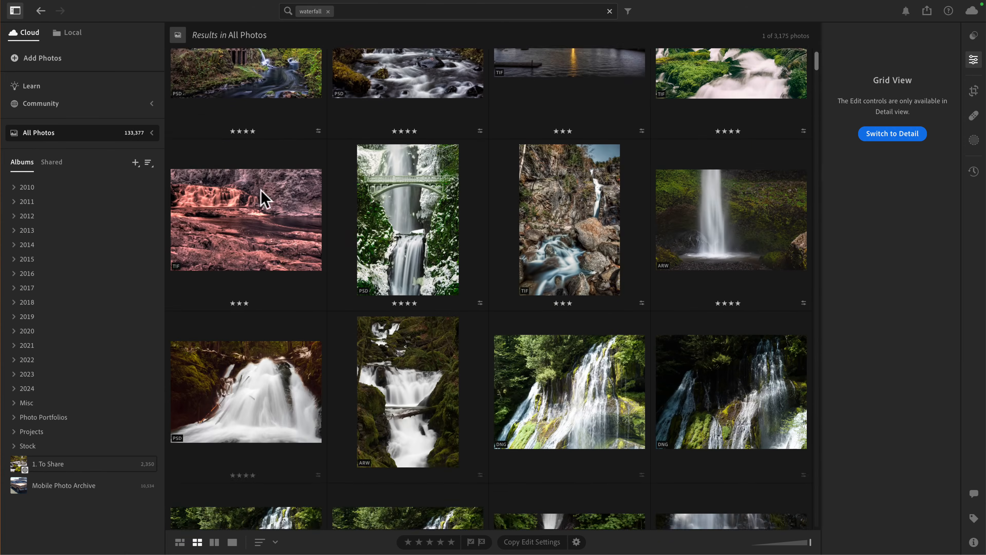
scroll(260, 190, "down", 3)
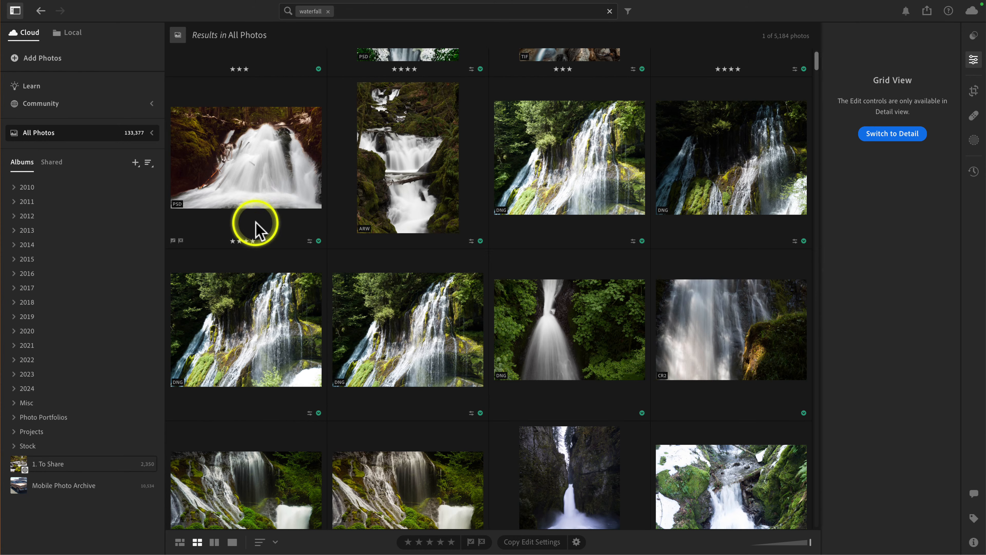
Show the album "1. To Share" and check its target album option without changing it.
left_click(82, 464)
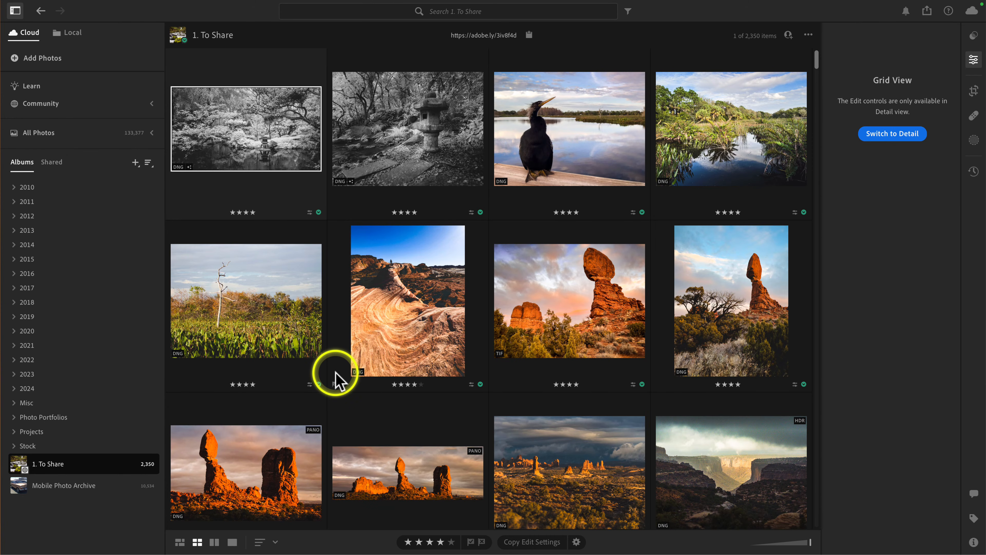
right_click(106, 465)
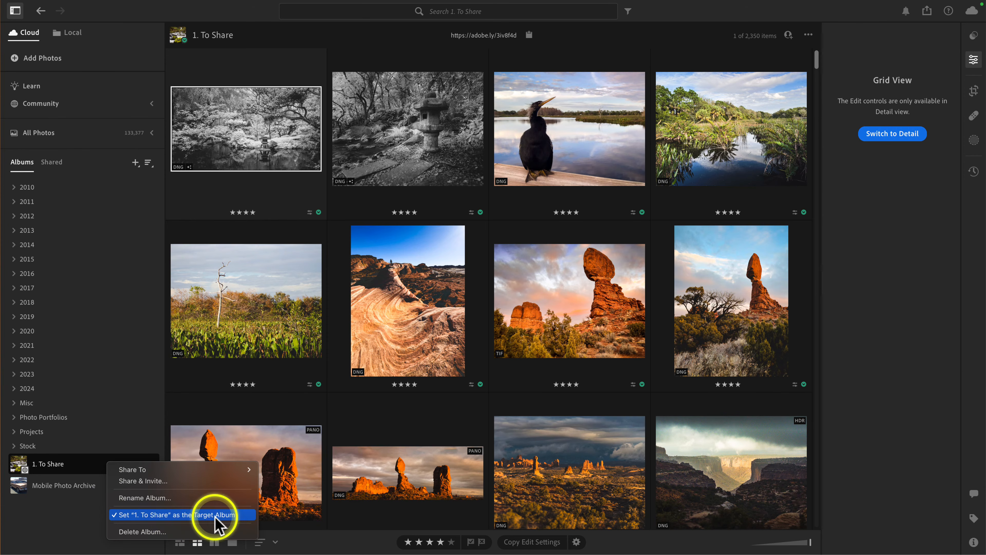
left_click(411, 350)
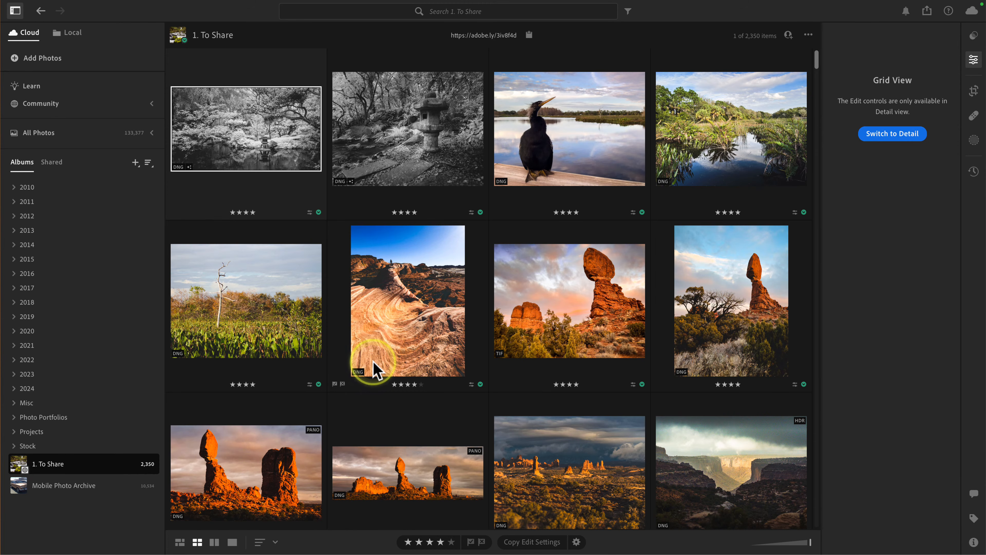
Switch to Lightroom Classic, look at the Map module with its legend closed, and return to the Library grid.
key("ctrl+Right")
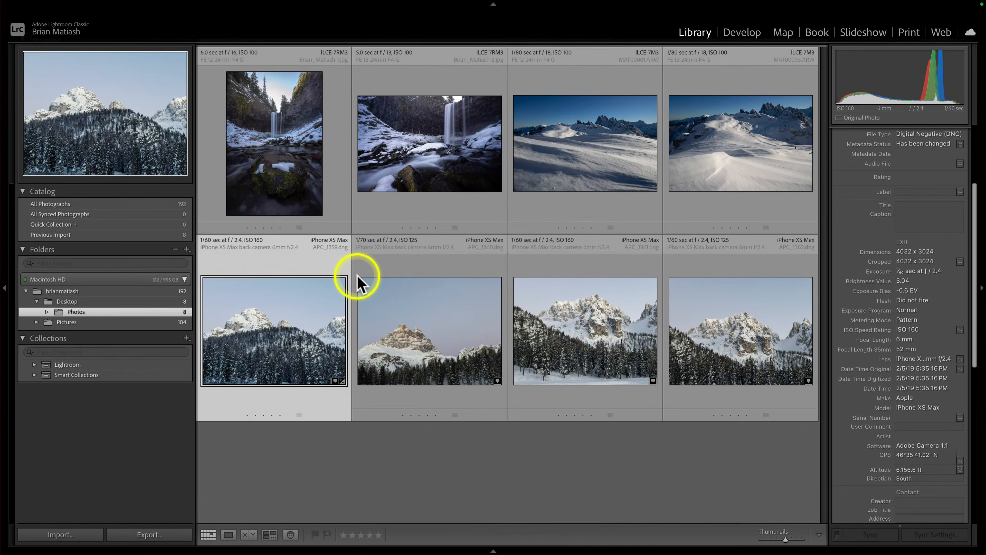
left_click(782, 21)
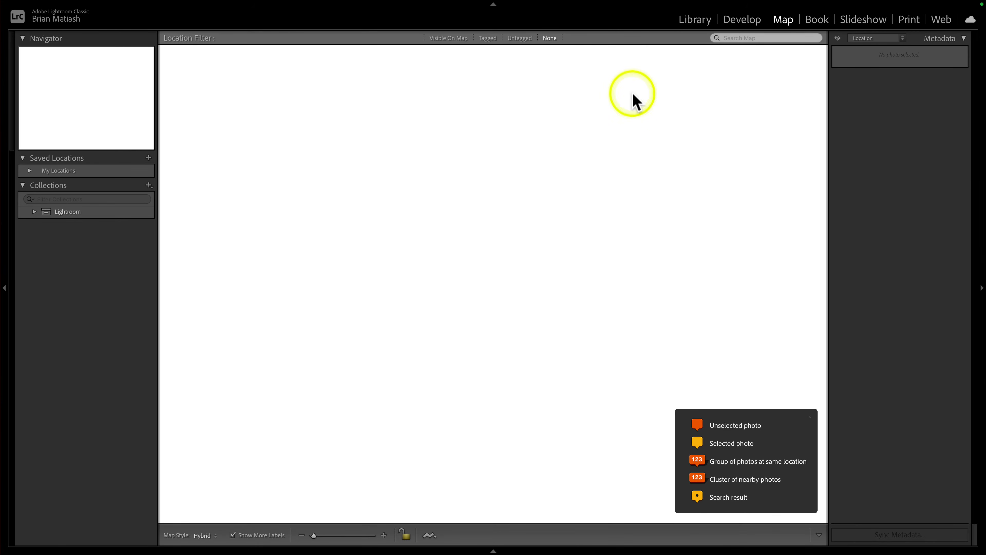
left_click(695, 24)
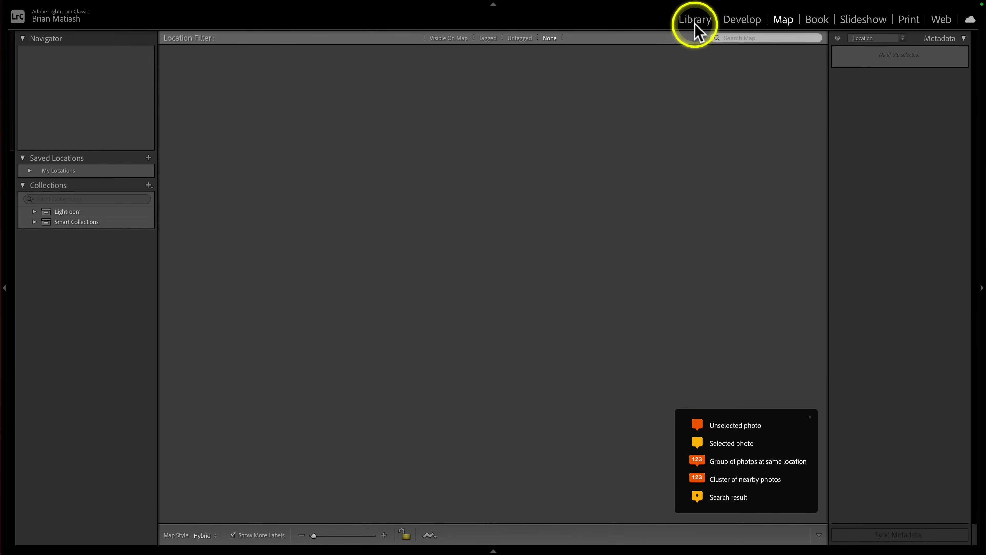
left_click(809, 417)
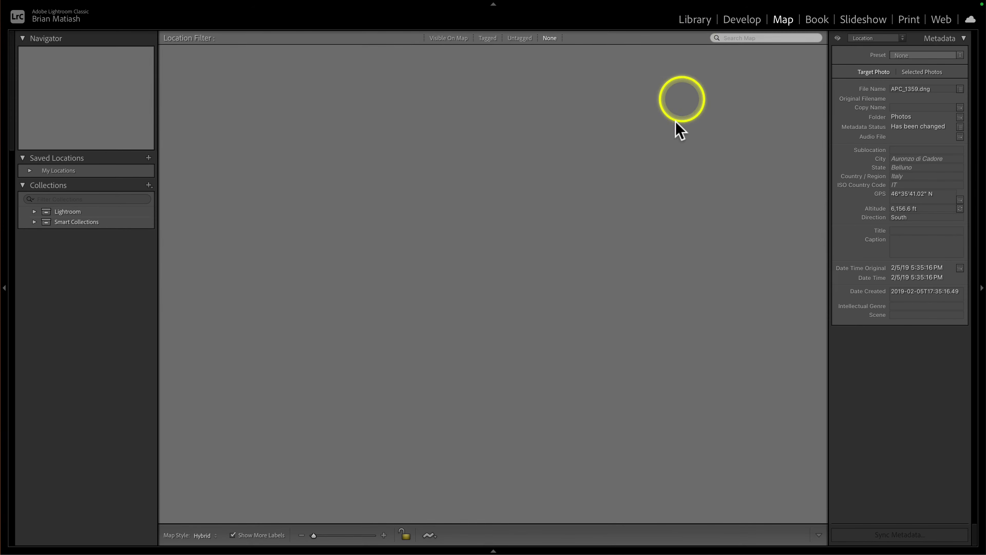
key("g")
Switch to Lightroom, display the photo info with its location map for the selected image, and show the local photos.
key("super+Tab")
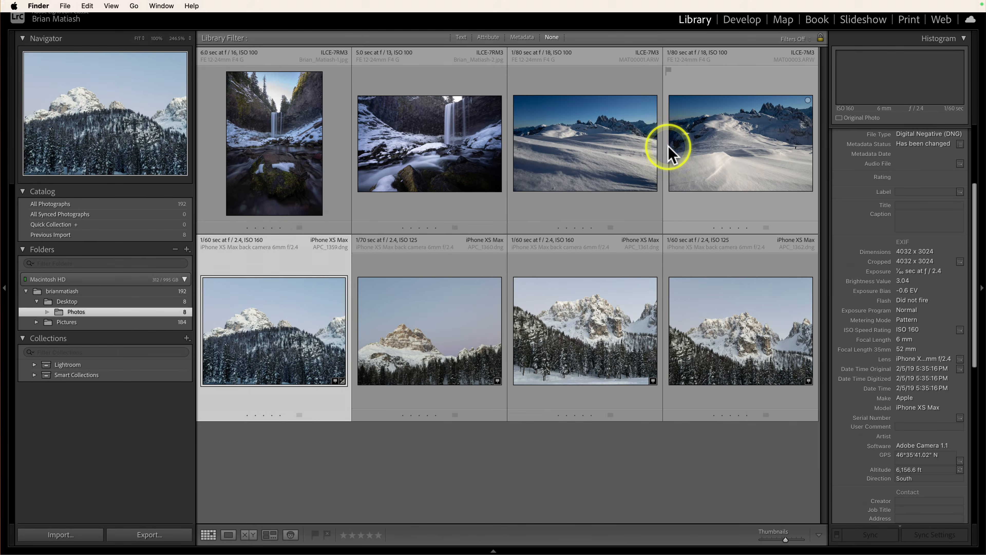
key("i")
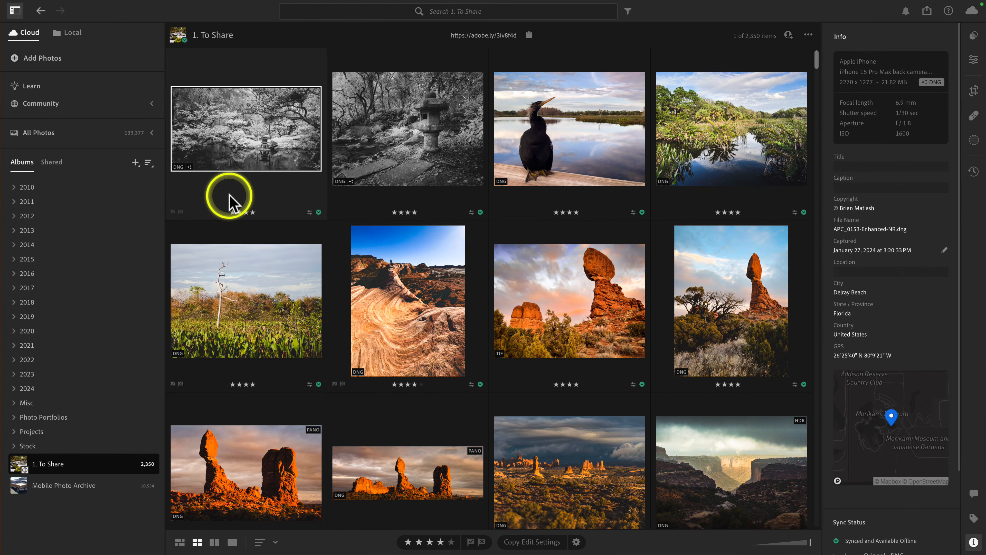
left_click(72, 32)
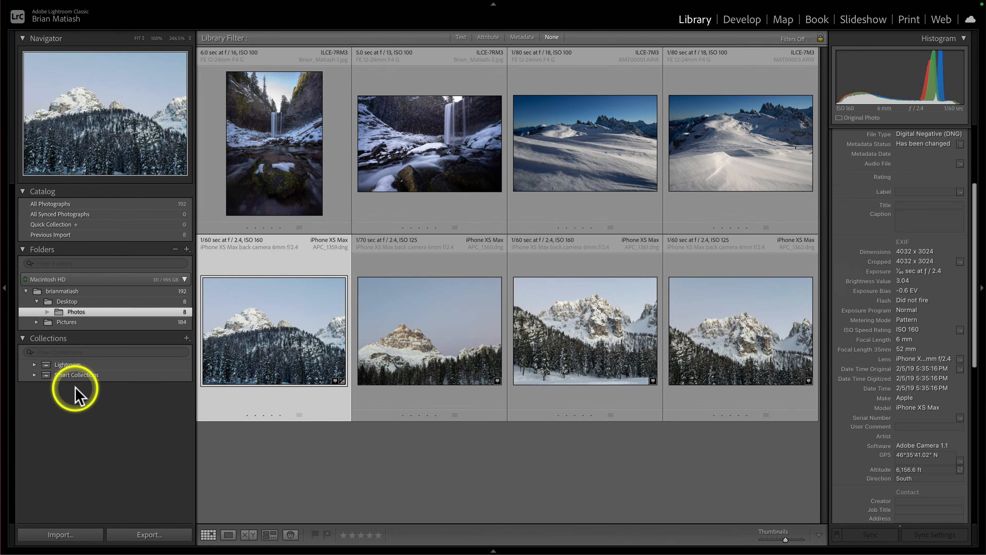
Switch to Lightroom Classic, hide the module picker, and open APC_1359.dng for editing in Photoshop.
mouse_move(66, 364)
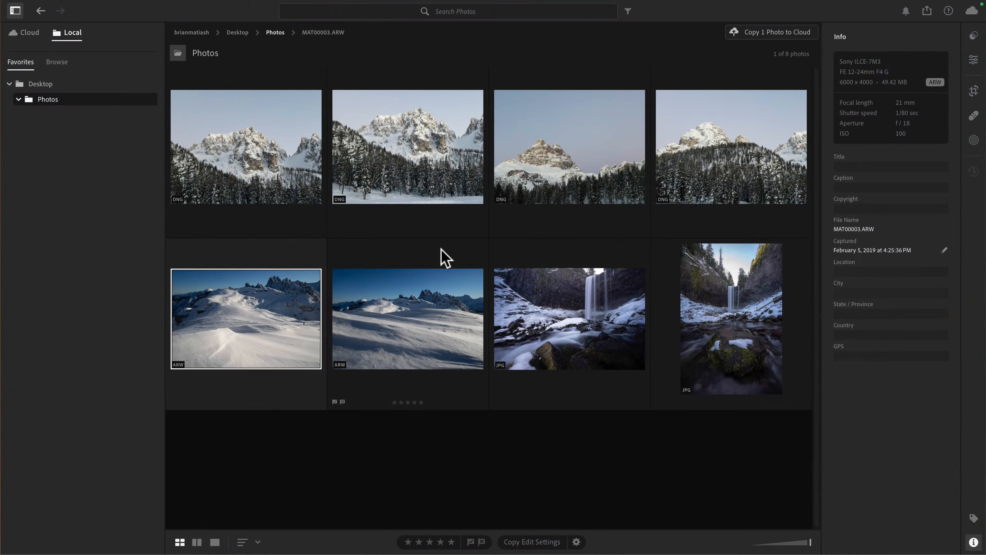
key("ctrl+Right")
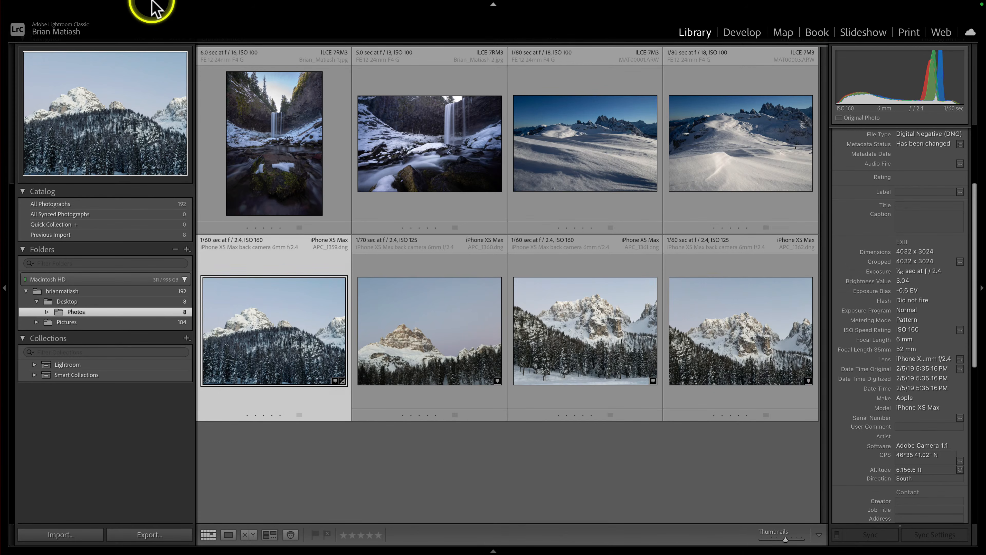
left_click(275, 385)
key("F5")
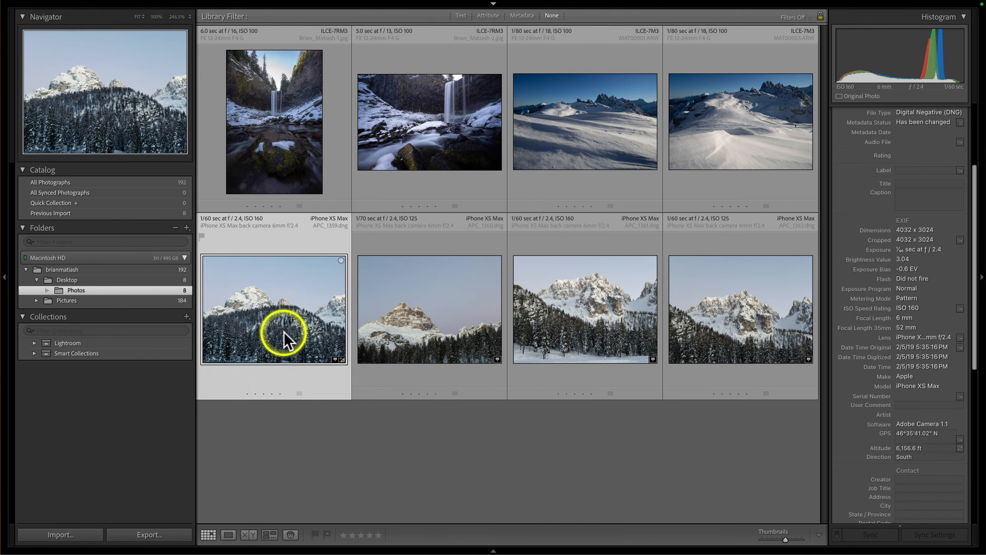
key("super+shift+e")
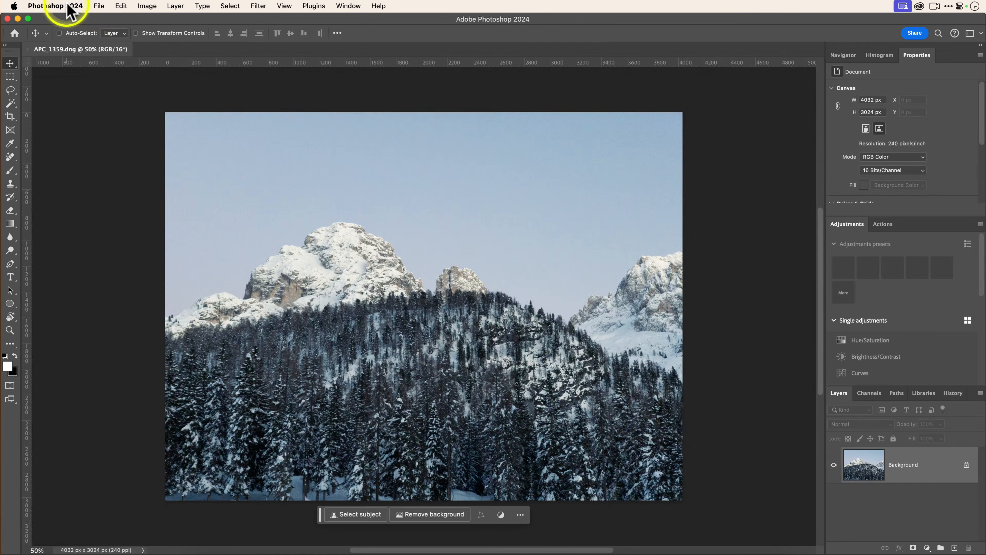
Quit Photoshop and look over the hard drive export settings in Lightroom Classic's Export One File dialog.
left_click(58, 6)
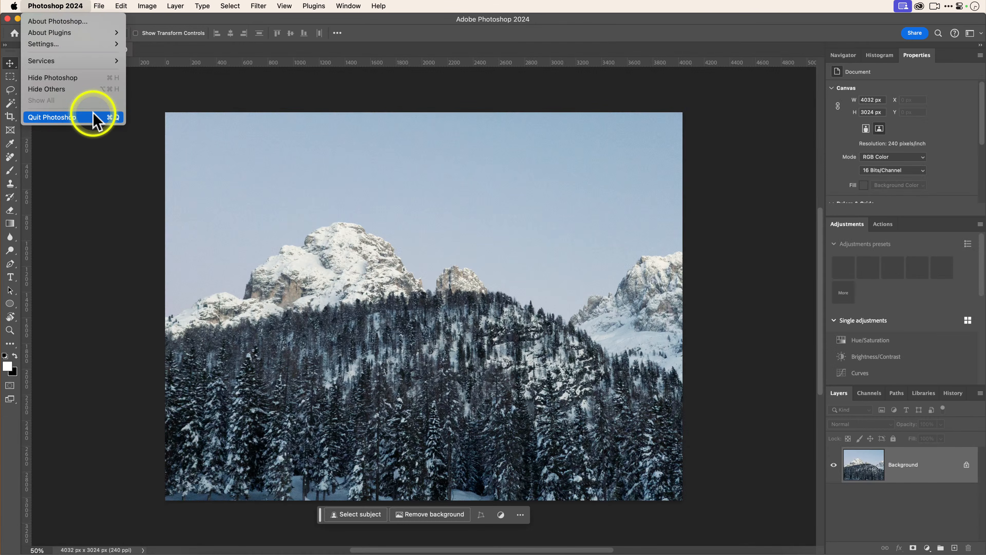
left_click(93, 117)
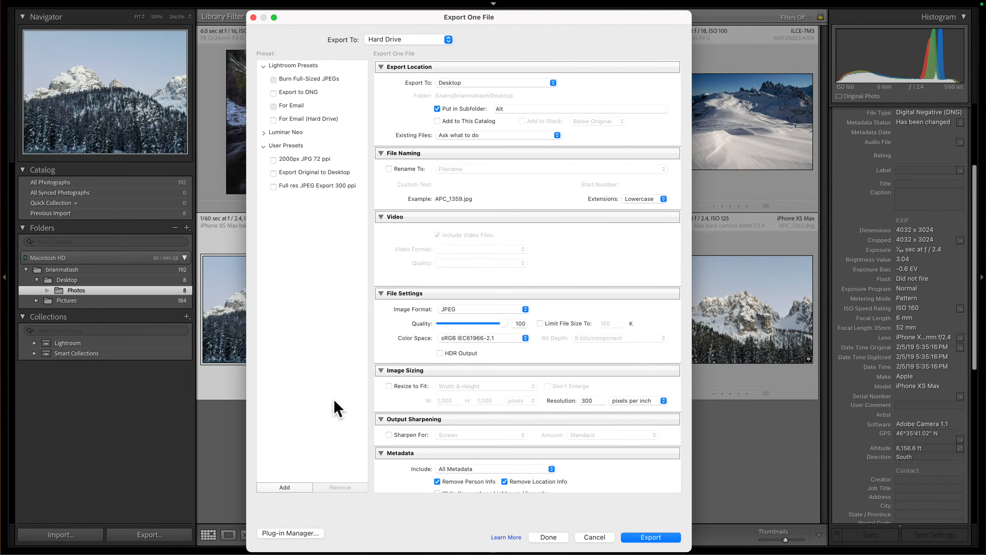
left_click(11, 379)
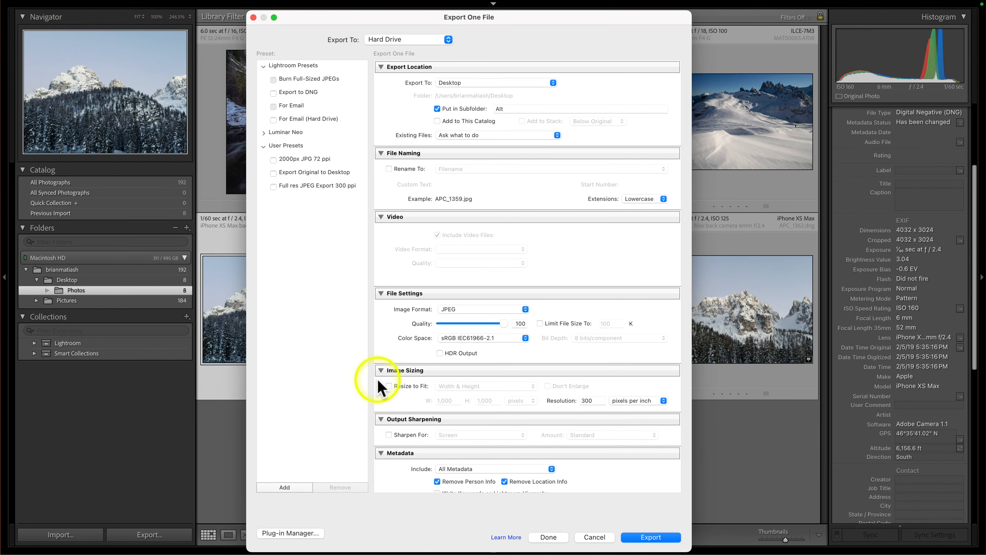
left_click(376, 360)
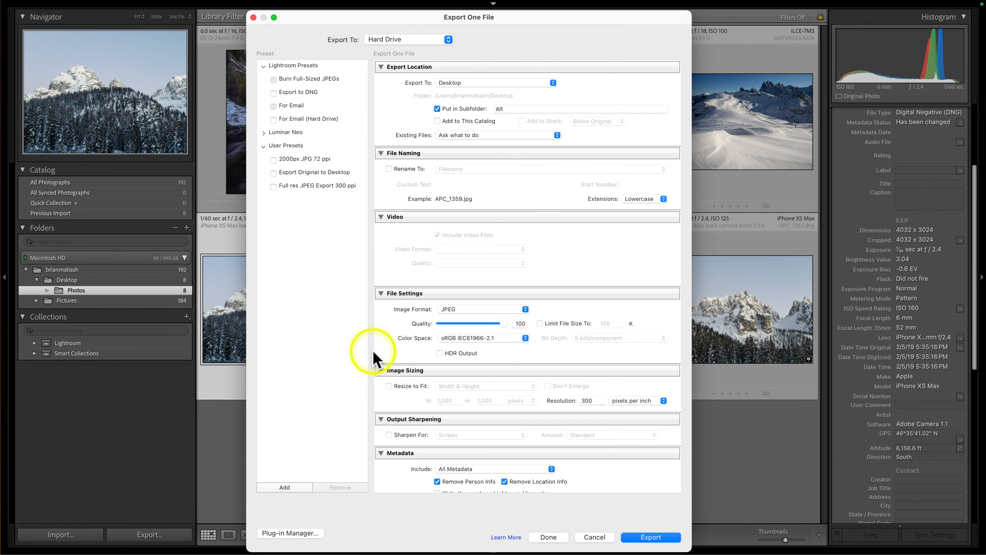
left_click(340, 347)
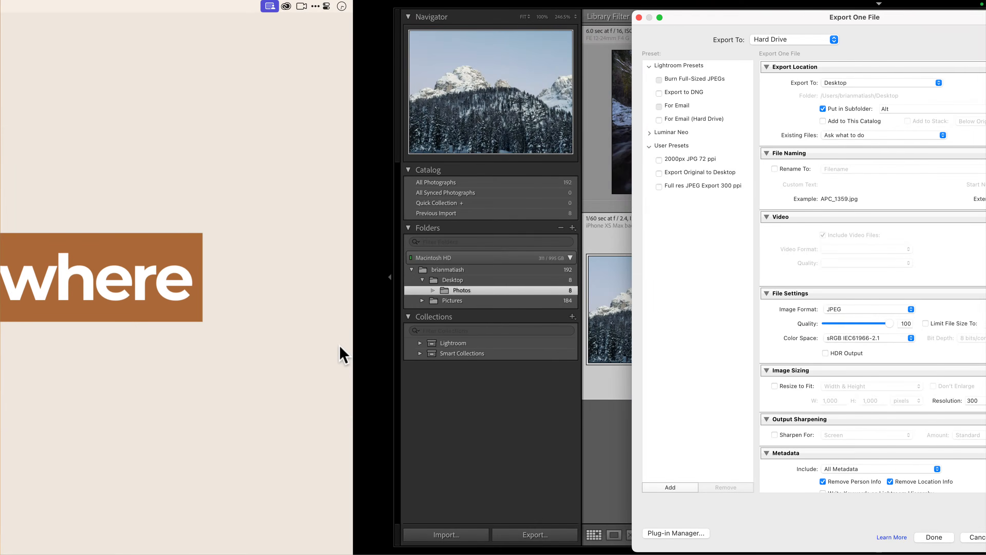
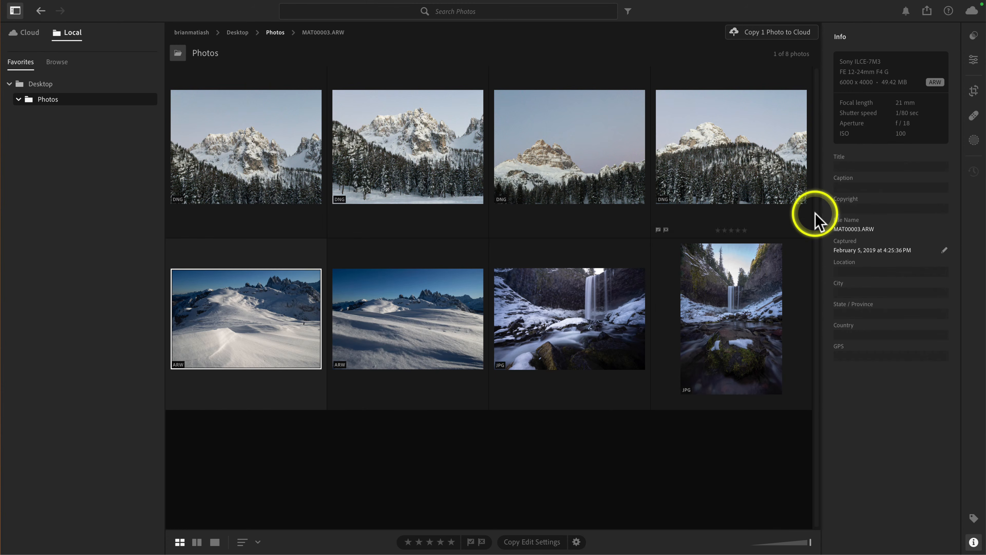
Open MAT00003.ARW in Lightroom's detail view, examine the Edit controls down to Color Grading, and return to the photo grid.
double_click(270, 318)
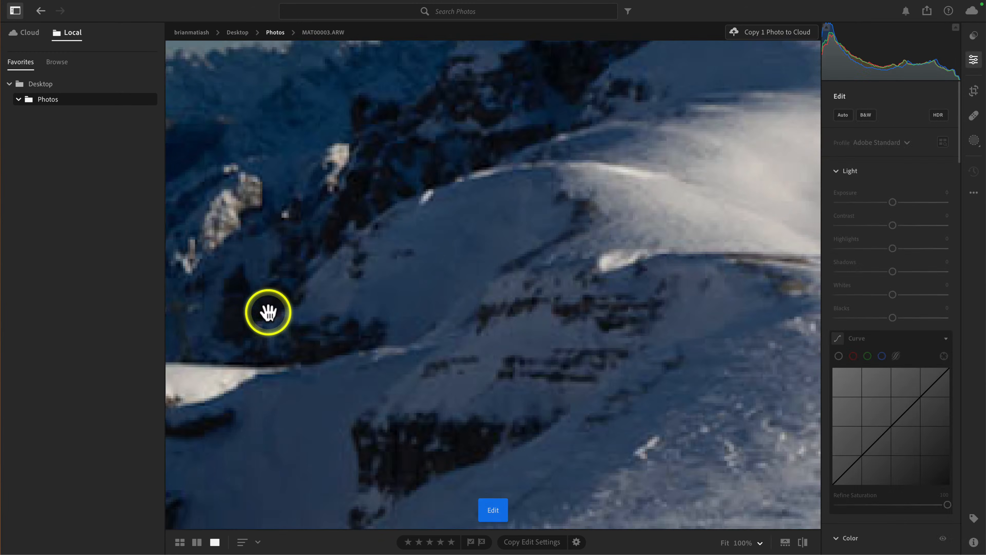
left_click(267, 312)
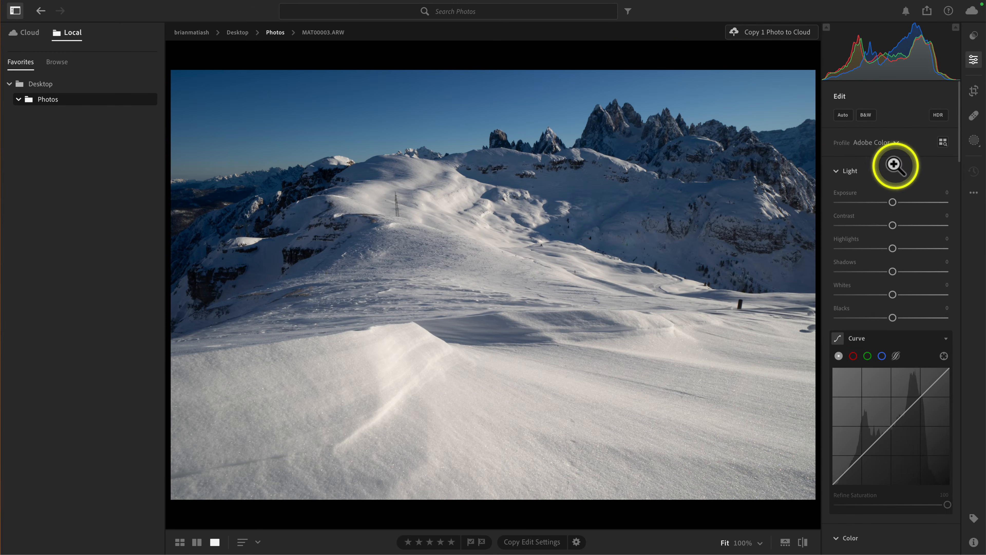
scroll(894, 165, "down", 15)
scroll(895, 167, "down", 6)
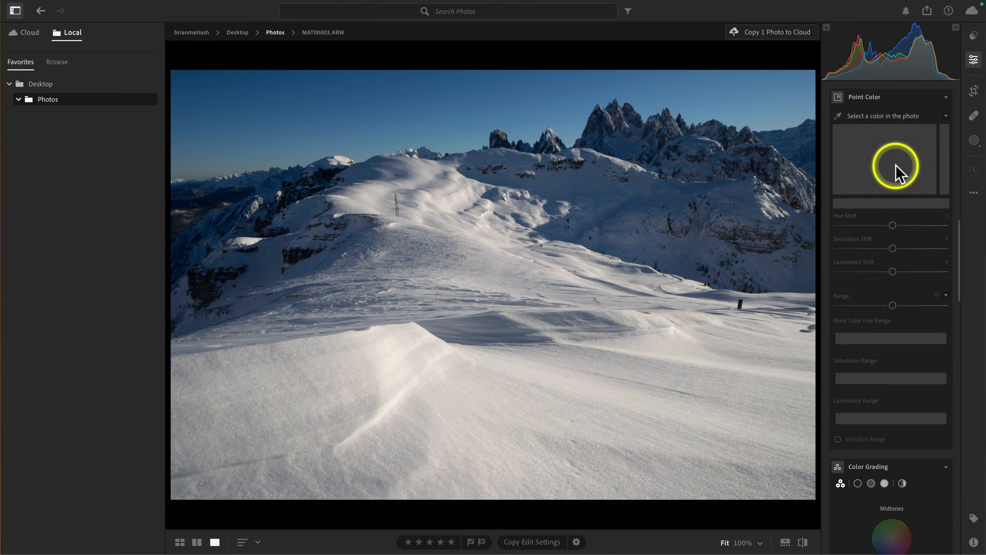
scroll(896, 173, "up", 10)
scroll(897, 175, "up", 10)
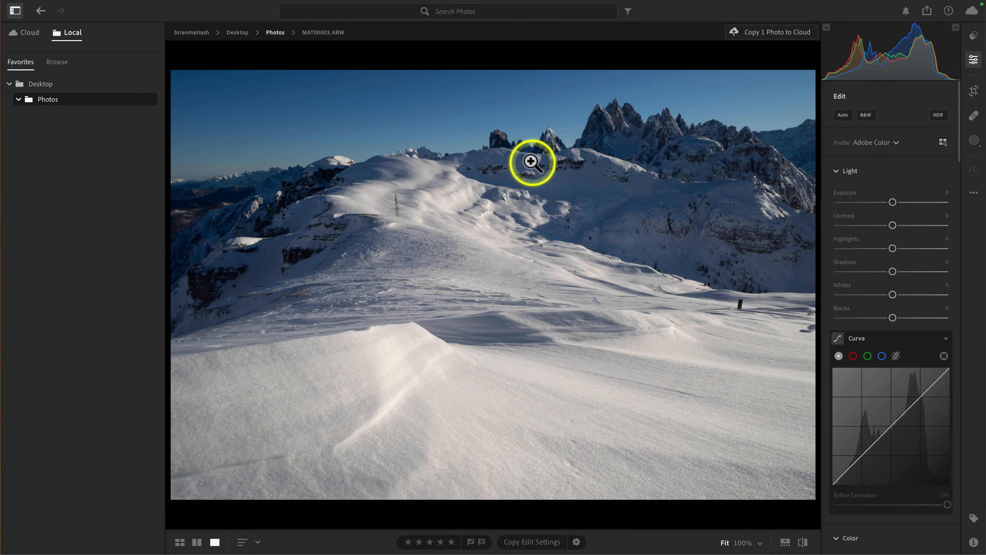
key("g")
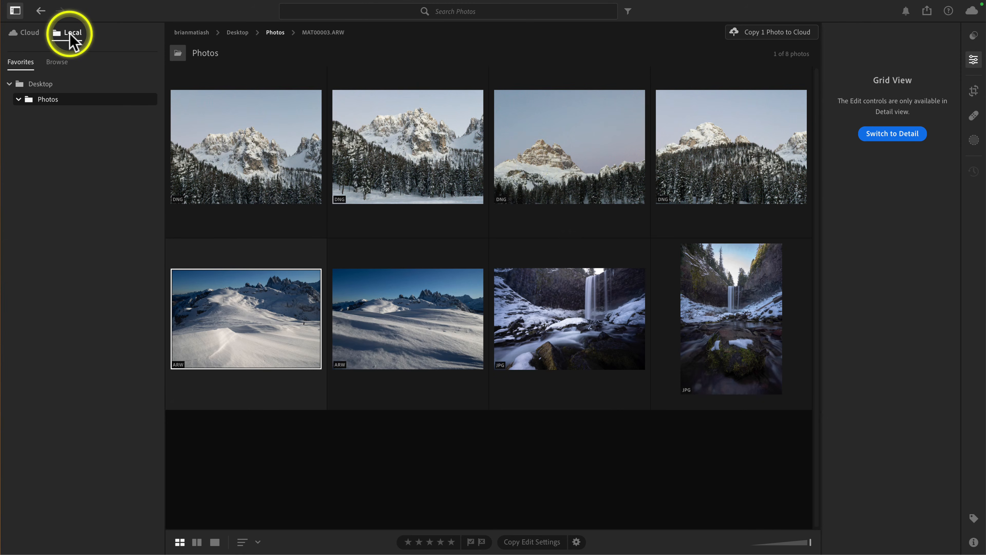
Compare the cloud albums with the local Photos folder, check that folder's files in Finder, and return to Lightroom.
left_click(29, 34)
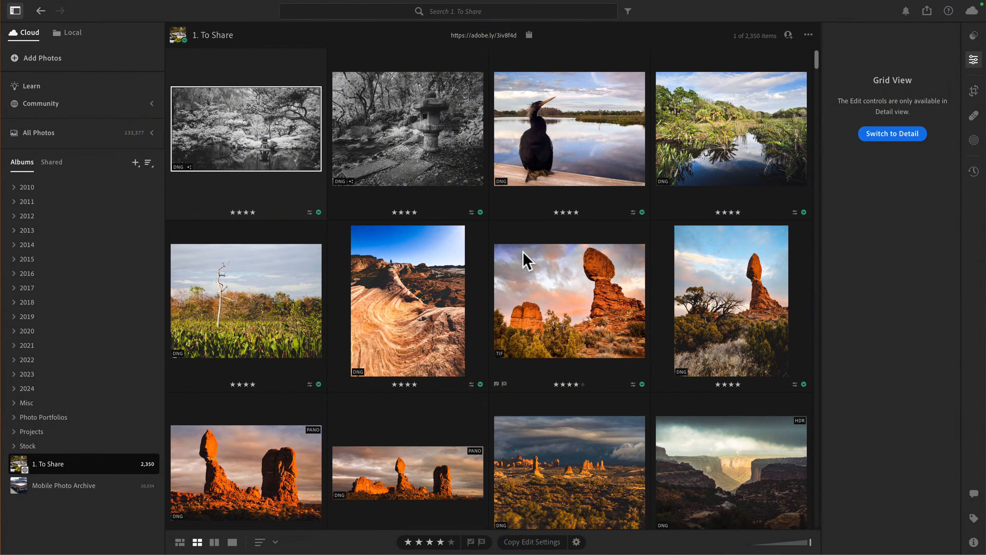
left_click(72, 33)
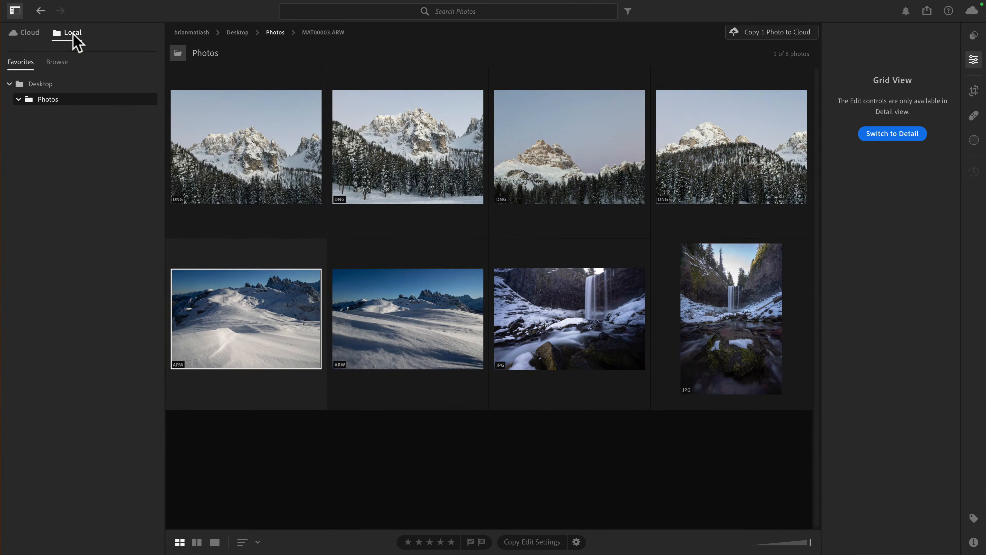
left_click(73, 33)
key("ctrl+Left")
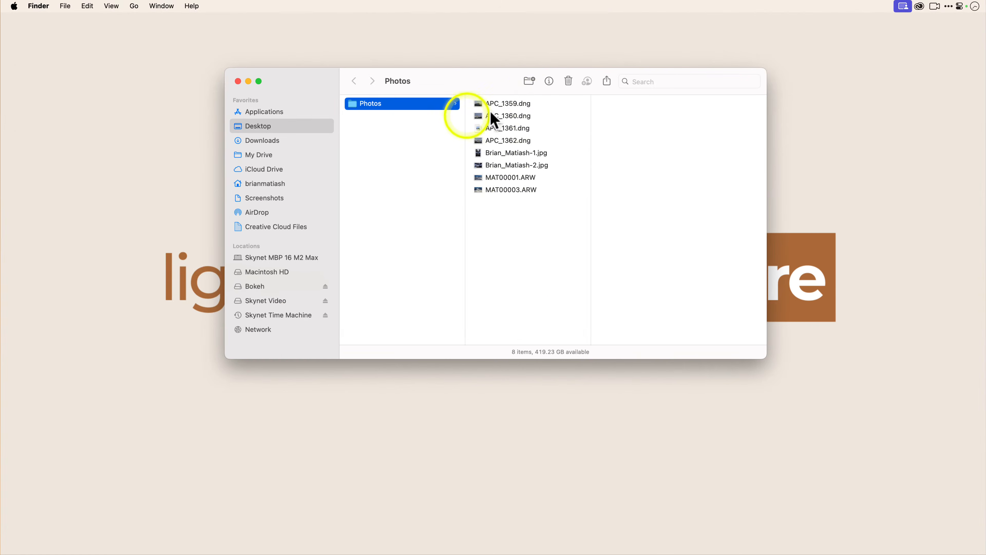
key("ctrl+Right")
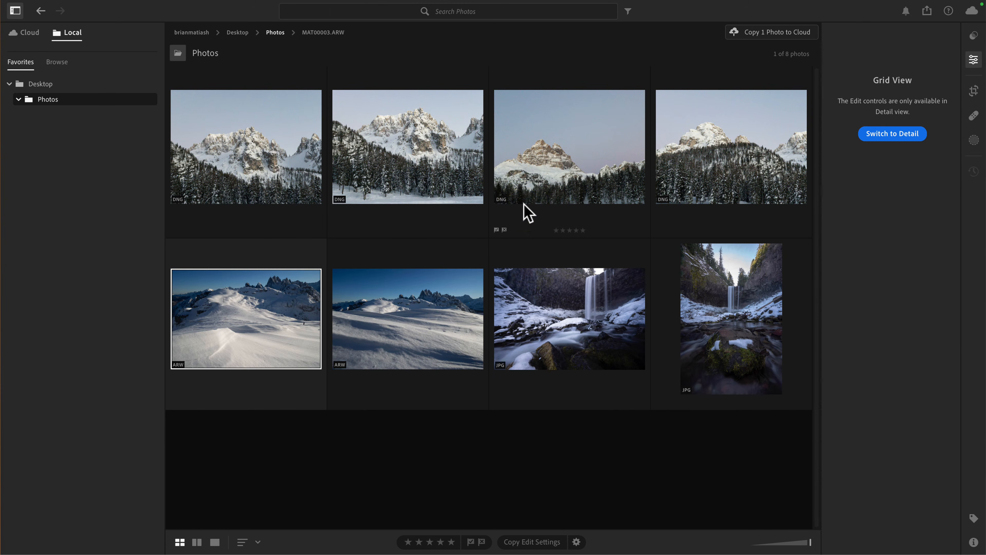
View the landscape-format waterfall JPEG with its metadata in Lightroom Classic, and open the same photo in Lightroom's detail view.
key("ctrl+Right")
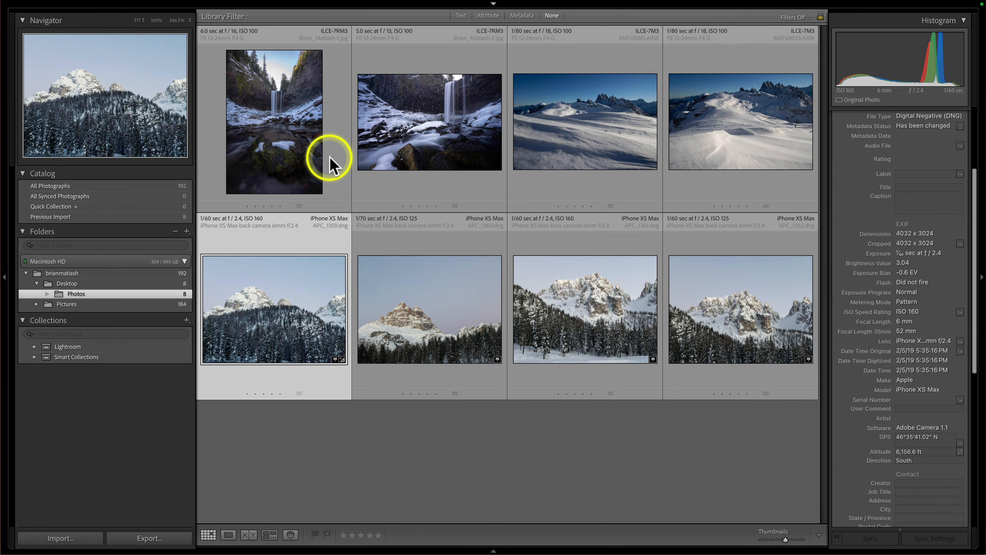
left_click(447, 125)
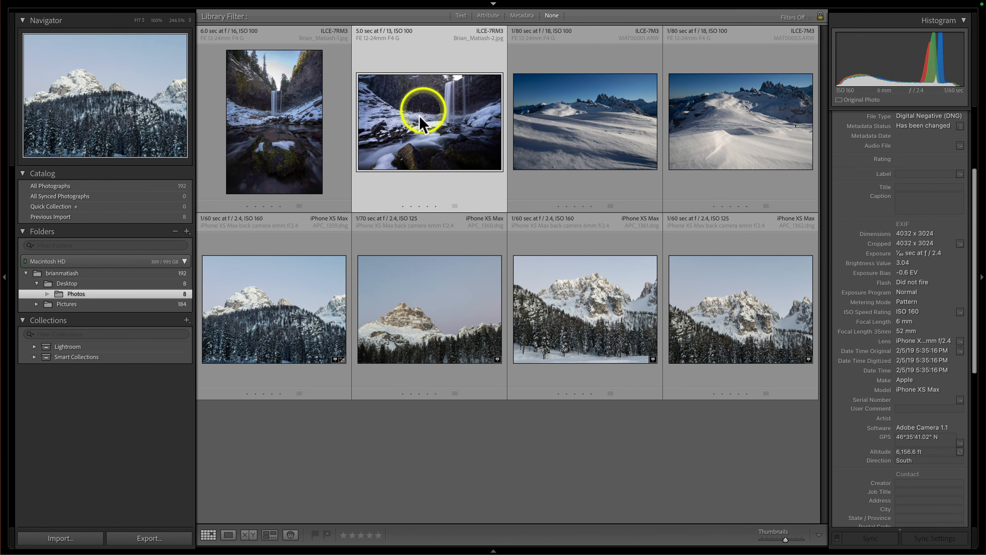
double_click(424, 146)
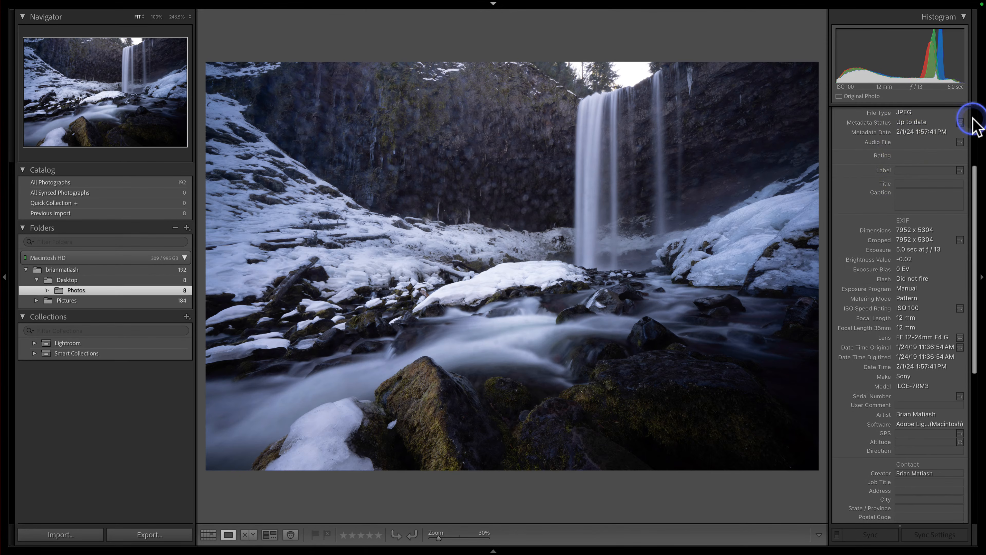
scroll(977, 126, "up", 5)
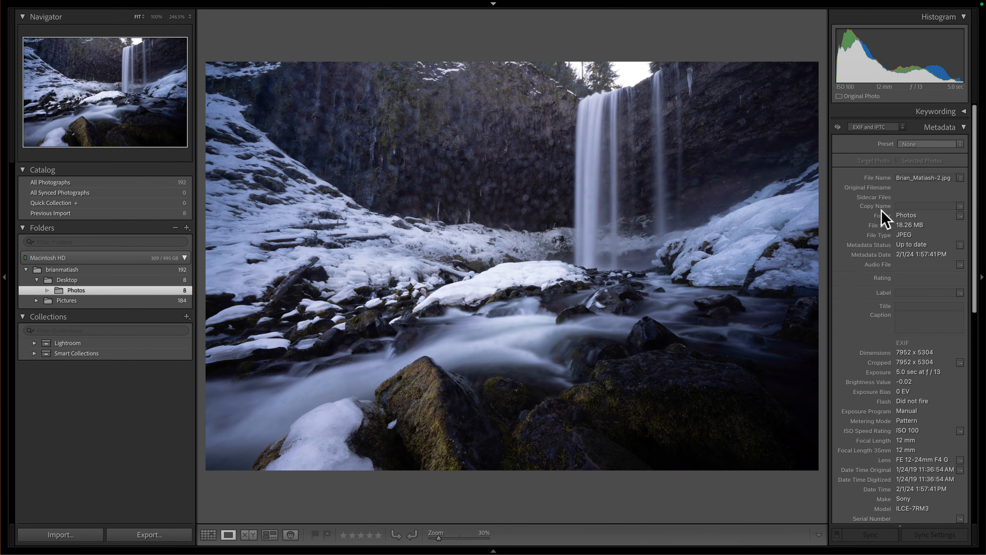
left_click(882, 191)
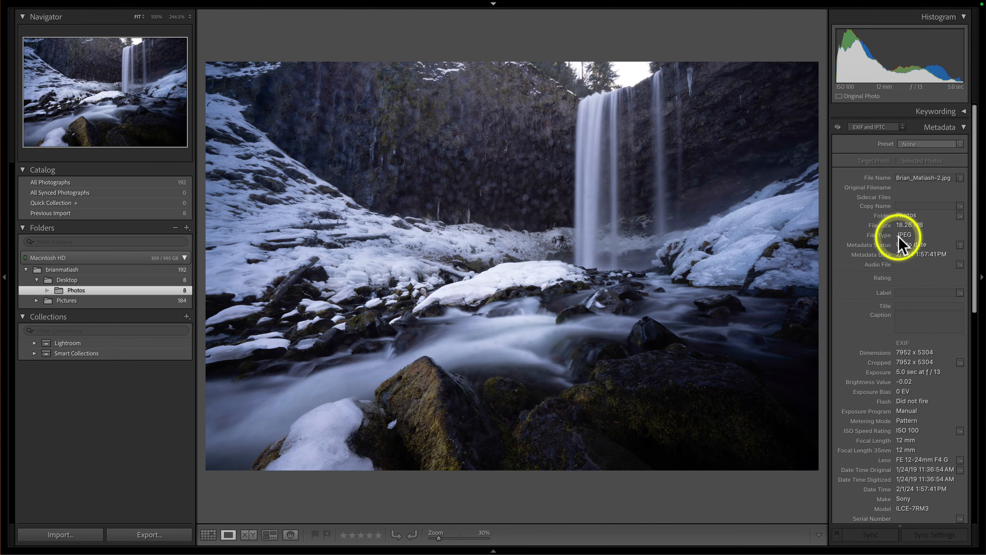
key("ctrl+Left")
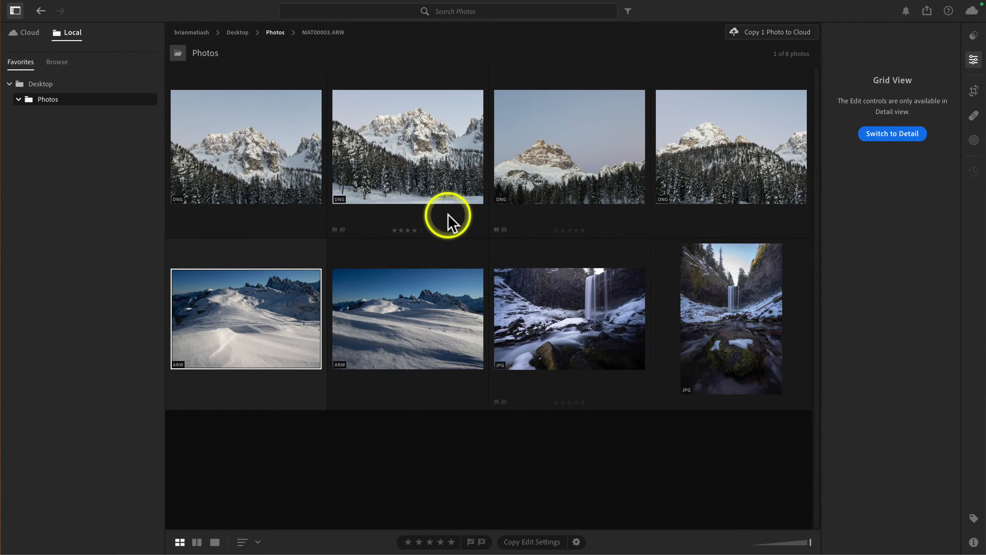
double_click(572, 314)
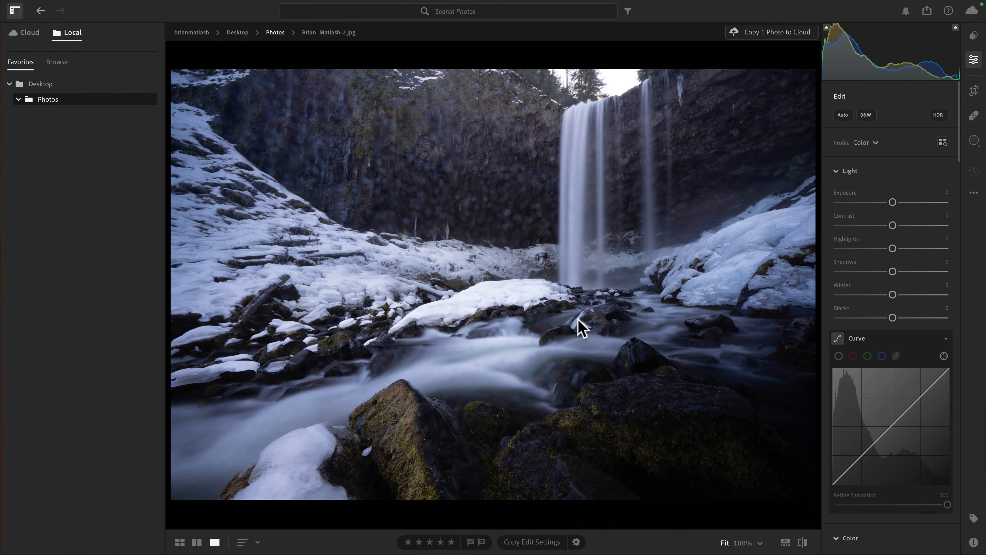
Switch to Lightroom Classic, apply Auto adjustments to the waterfall JPEG, and set its white balance by sampling the falling water.
key("ctrl+Right")
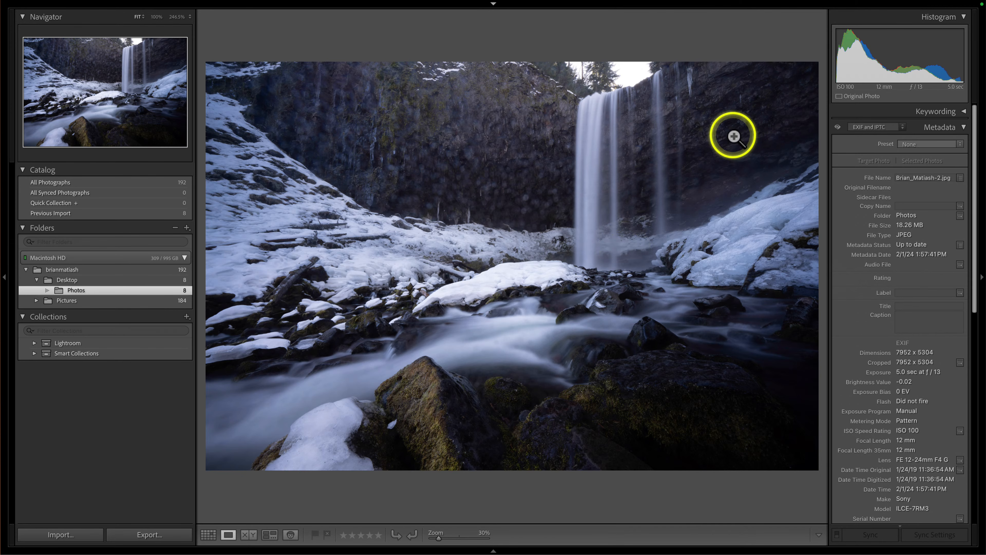
key("d")
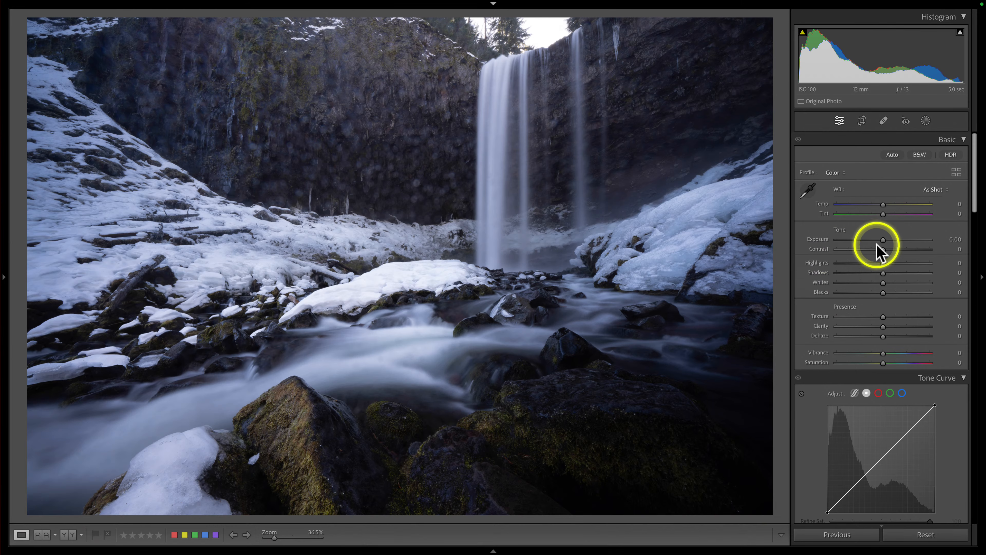
left_click(892, 155)
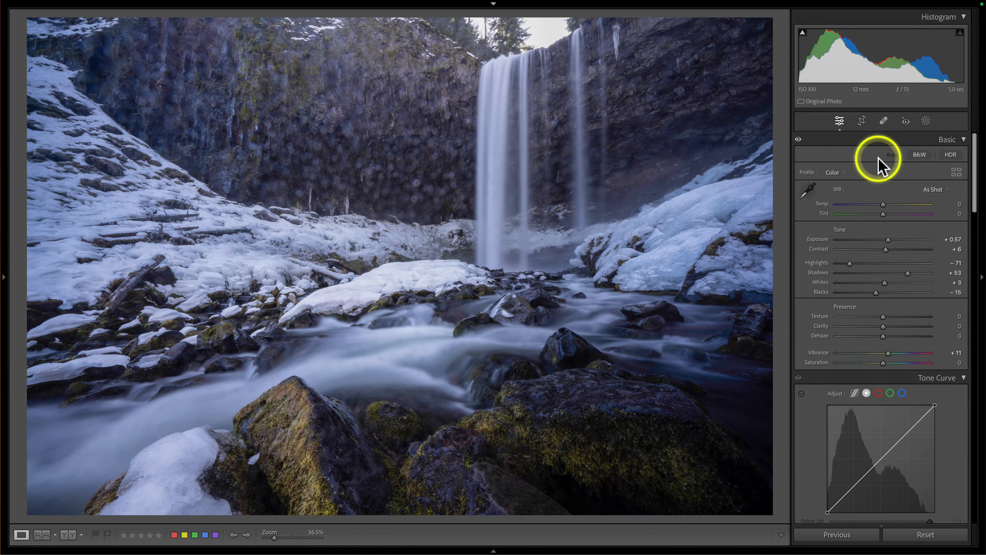
key("w")
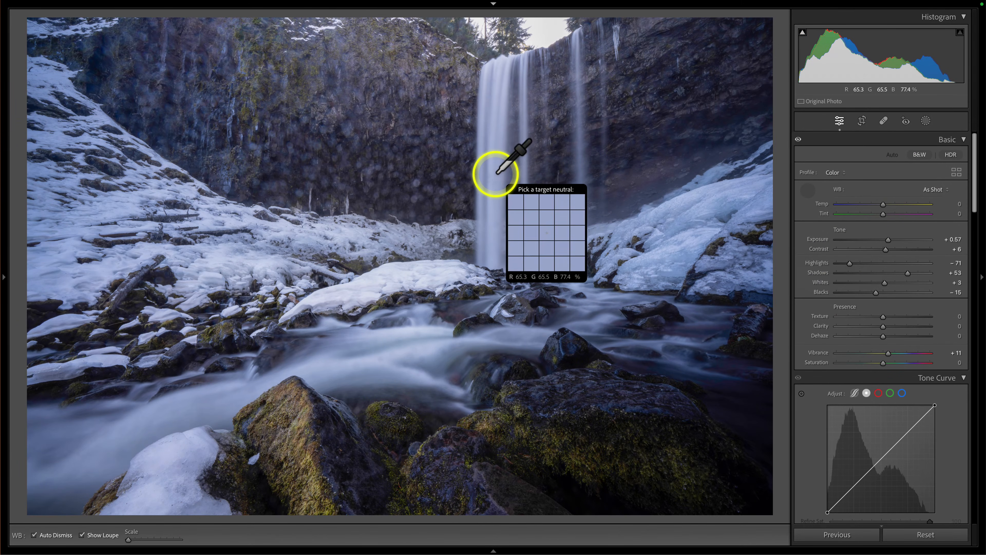
left_click(499, 168)
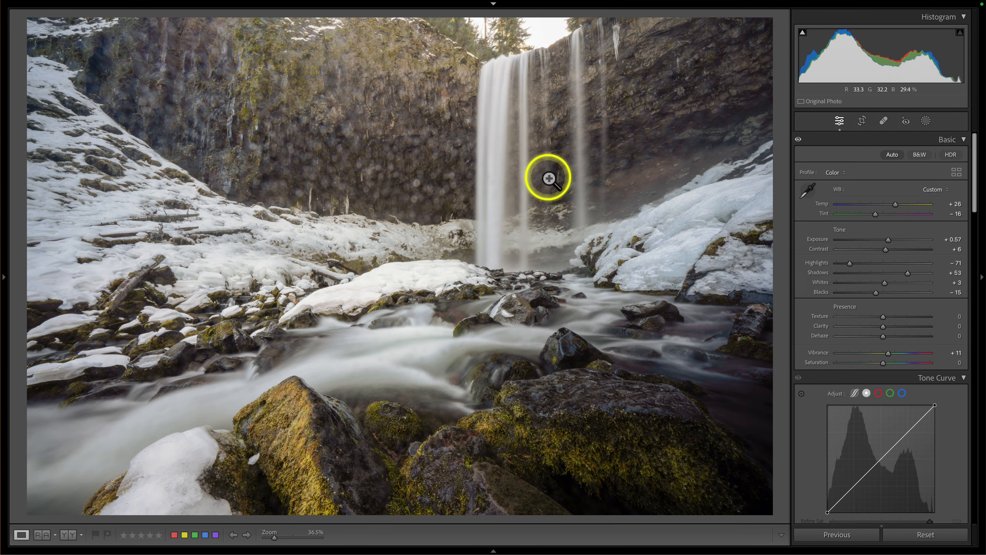
key("g")
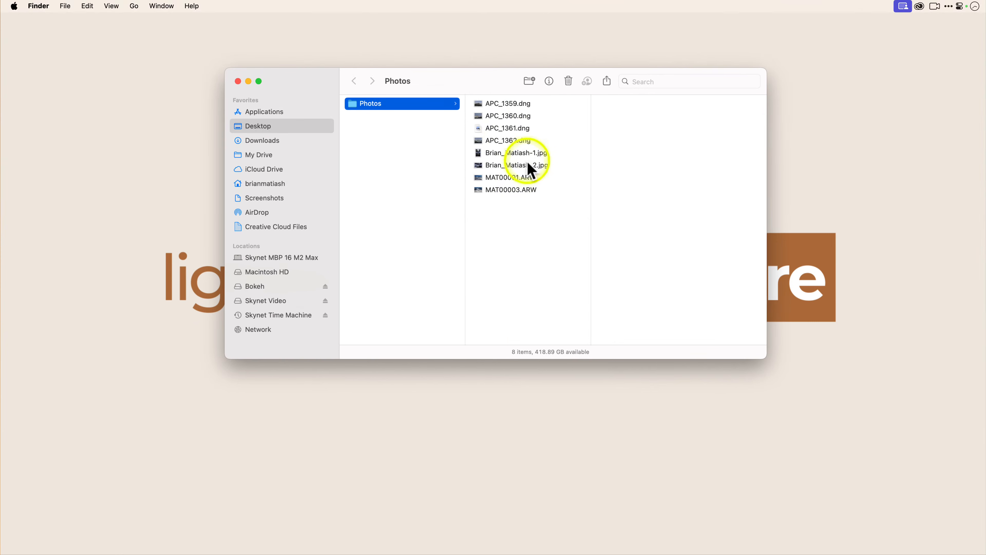
Preview the edited waterfall JPEG's file from the Photos folder in Finder and close the preview.
left_click(528, 165)
key("space")
key("space")
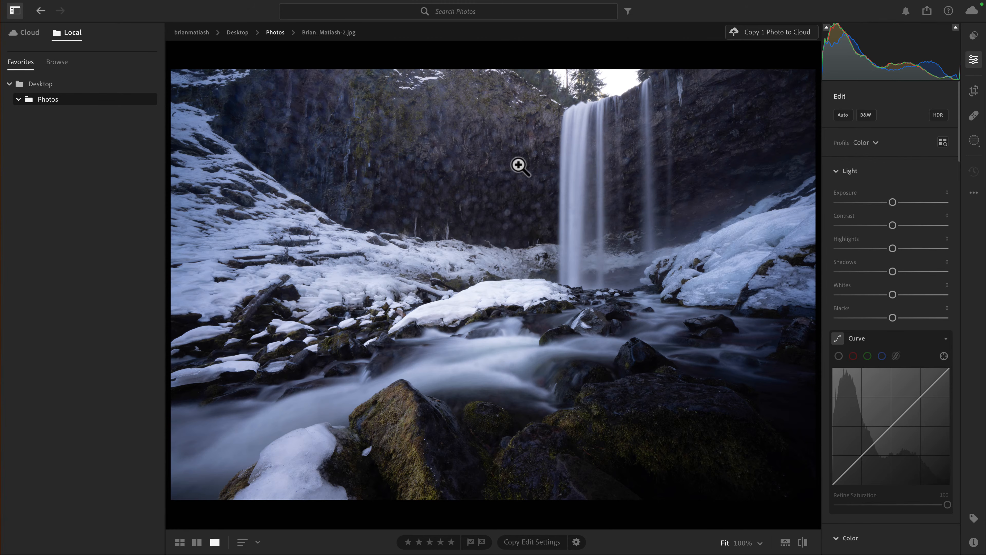
Switch to Lightroom Classic and save the edited waterfall JPEG's metadata to its file.
key("ctrl+Right")
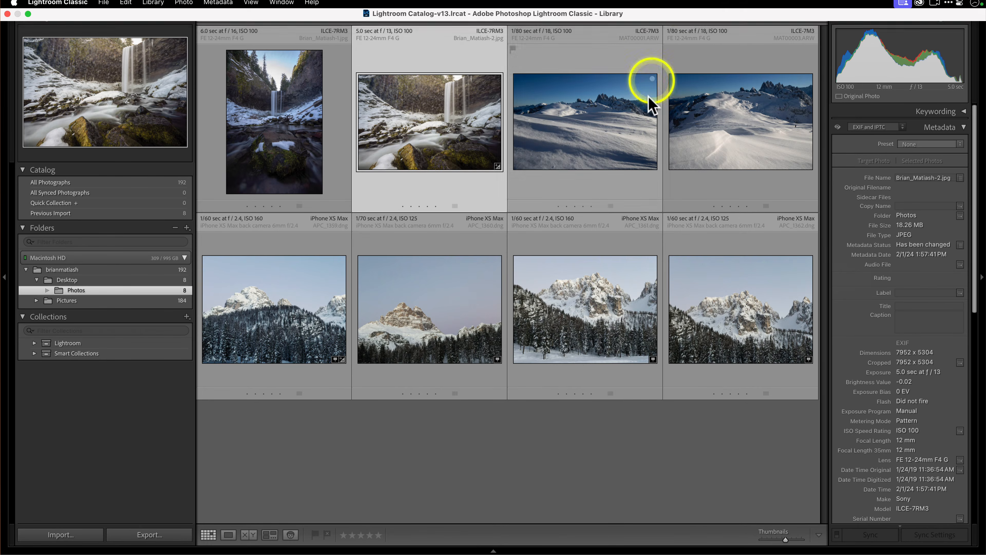
left_click(494, 3)
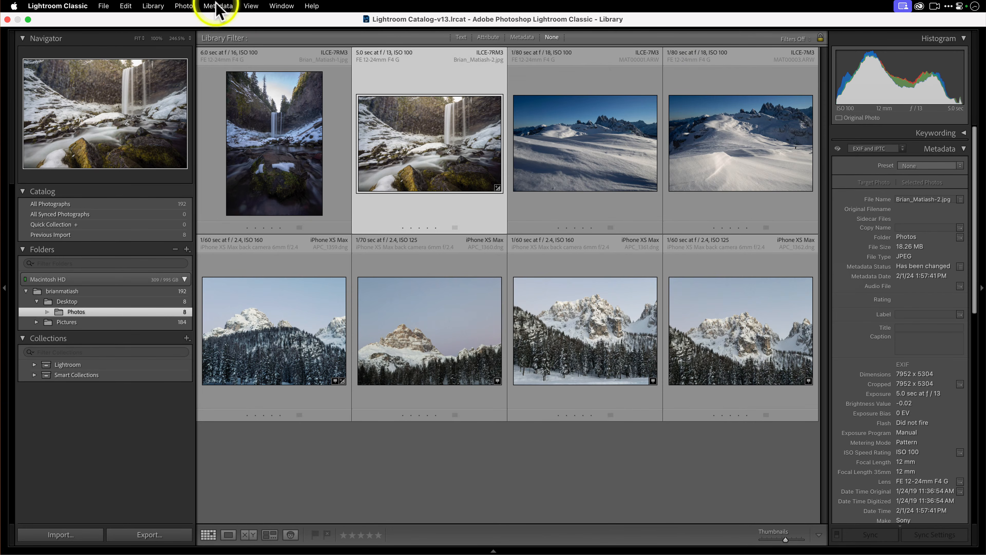
left_click(219, 6)
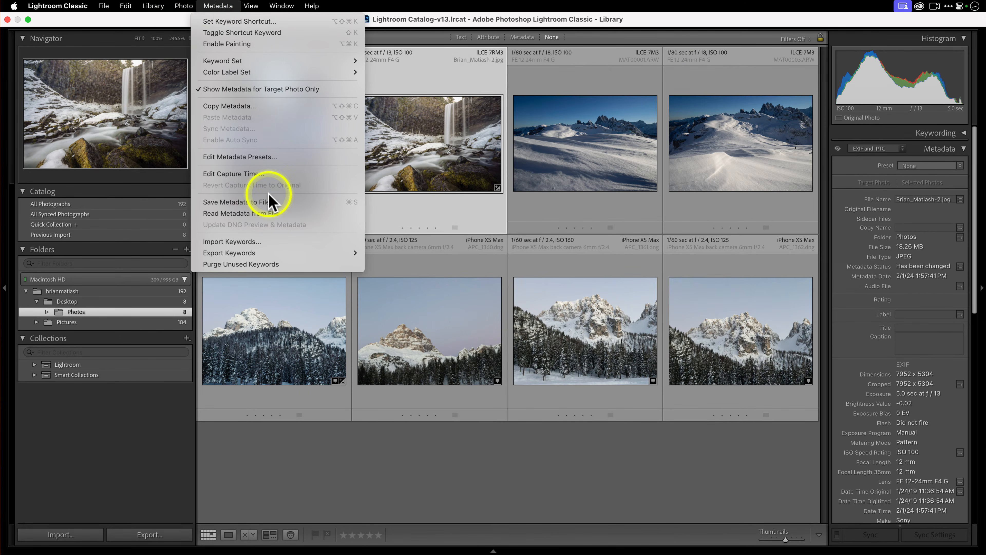
left_click(242, 202)
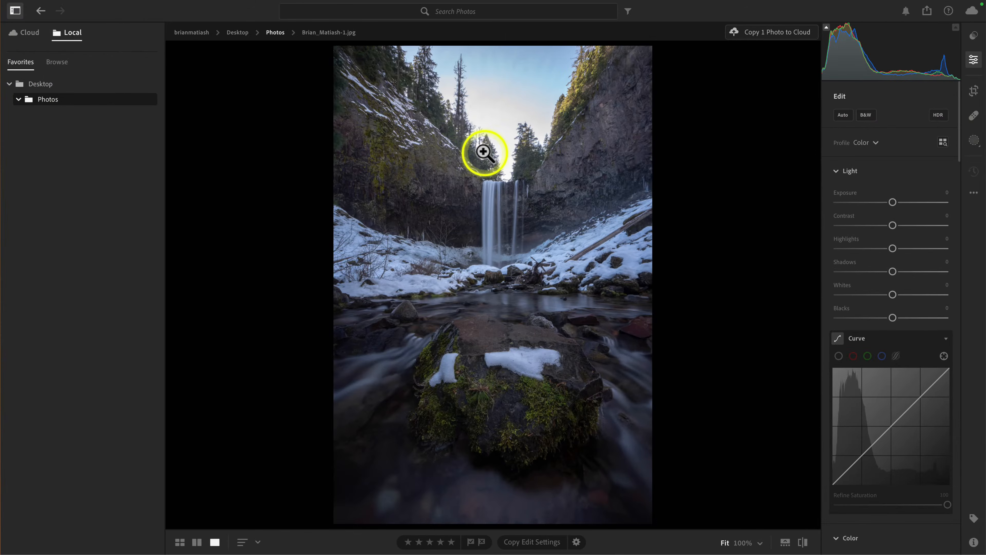
Return to Lightroom's photo grid and open the landscape-format waterfall JPEG in detail view to check its edit settings.
key("g")
left_click(563, 316)
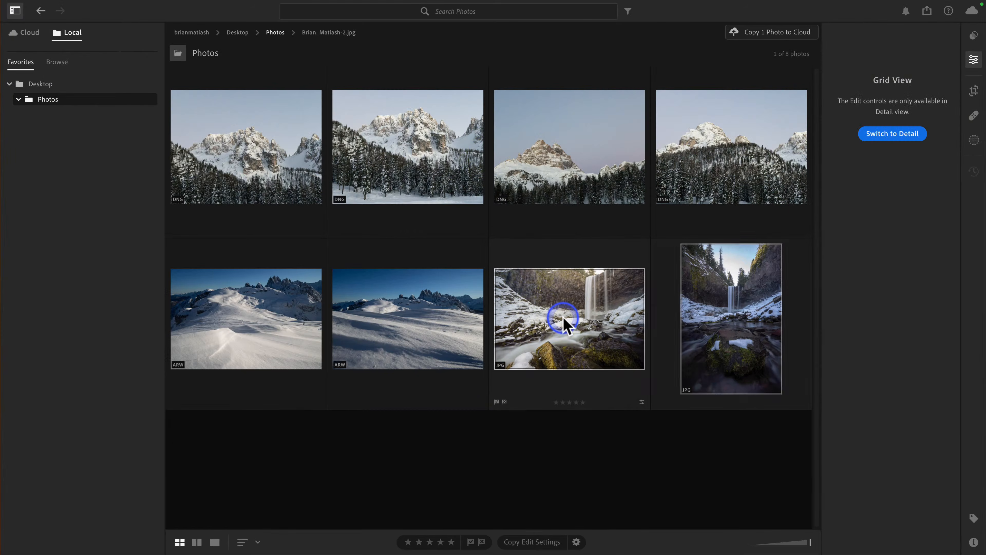
double_click(563, 317)
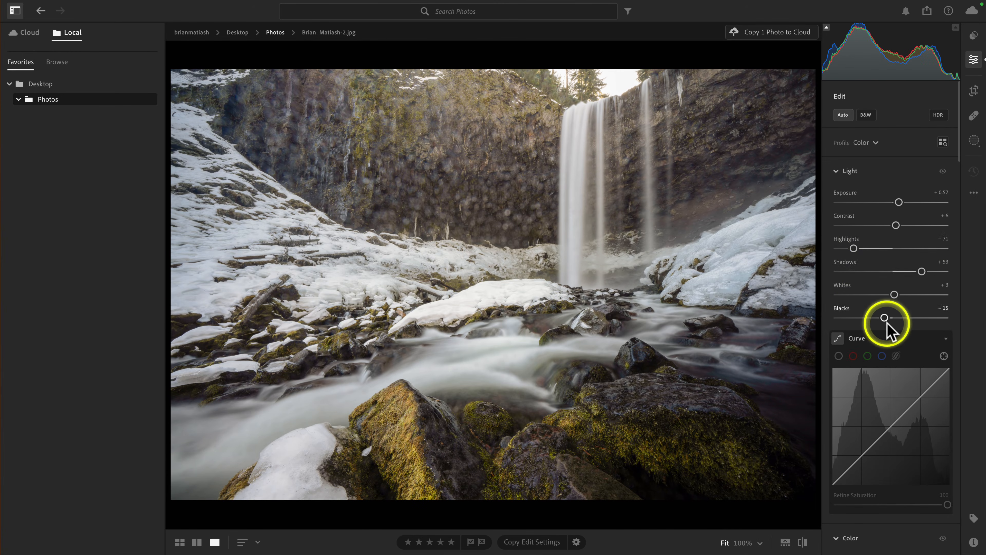
Review the Light, Curve and Color settings of the landscape-format waterfall JPEG in Lightroom.
scroll(889, 330, "down", 5)
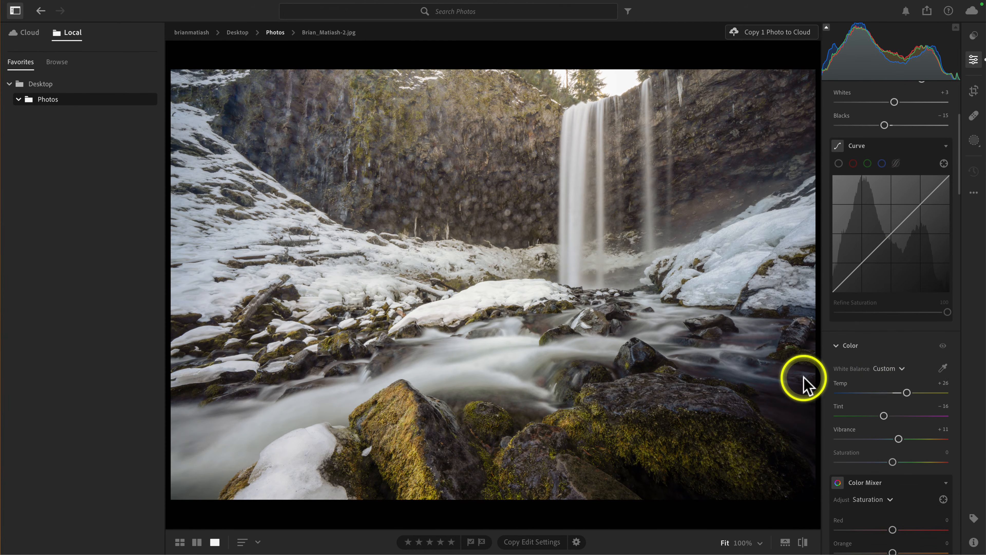
scroll(905, 302, "up", 5)
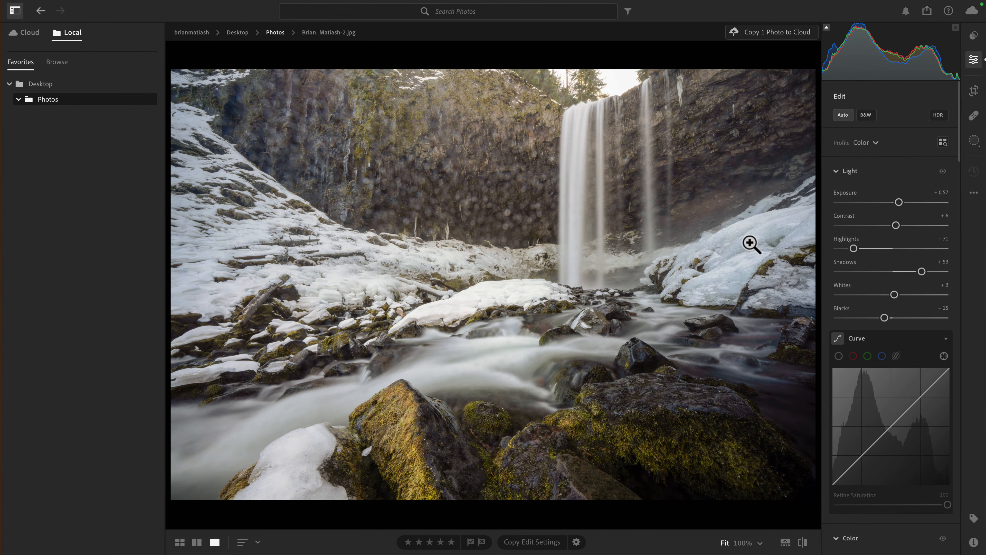
scroll(888, 166, "down", 1)
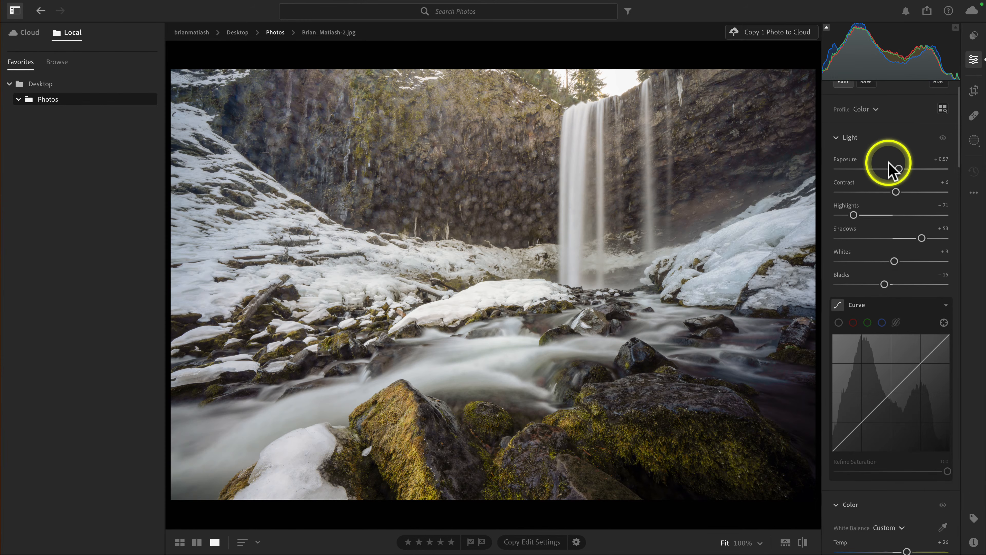
scroll(889, 167, "down", 4)
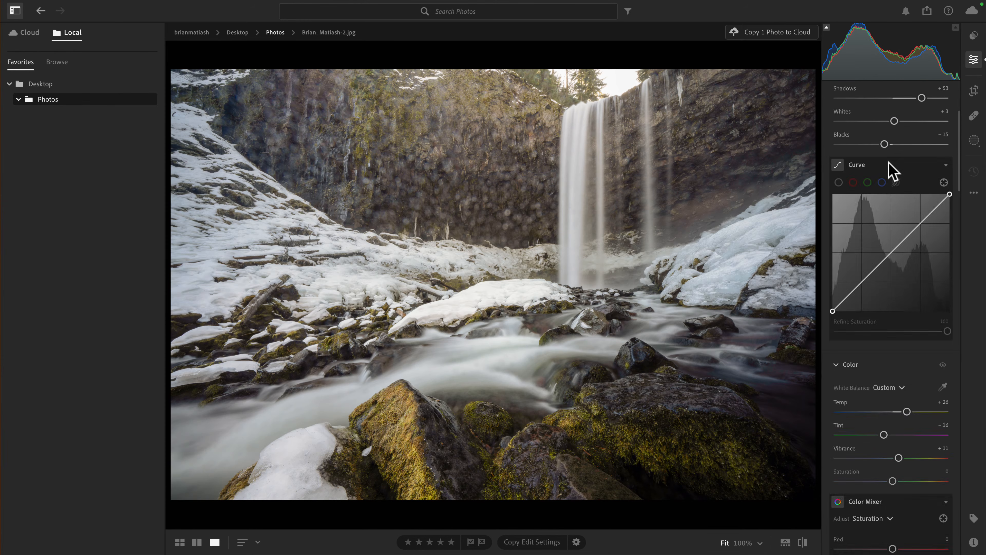
scroll(891, 169, "up", 5)
left_click(601, 265)
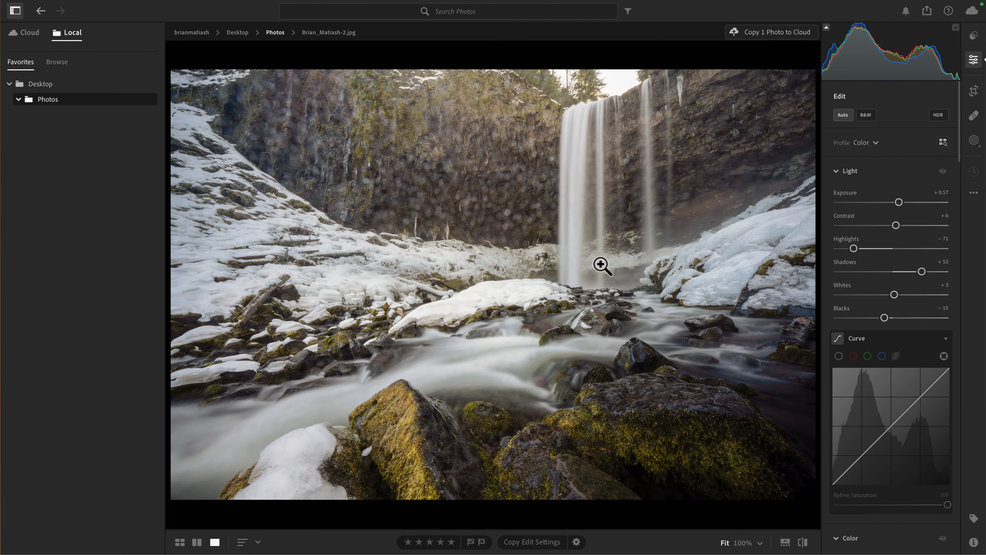
Apply Auto adjustments to the portrait-format waterfall JPEG and set its white balance by sampling the snow on the foreground rock.
key("g")
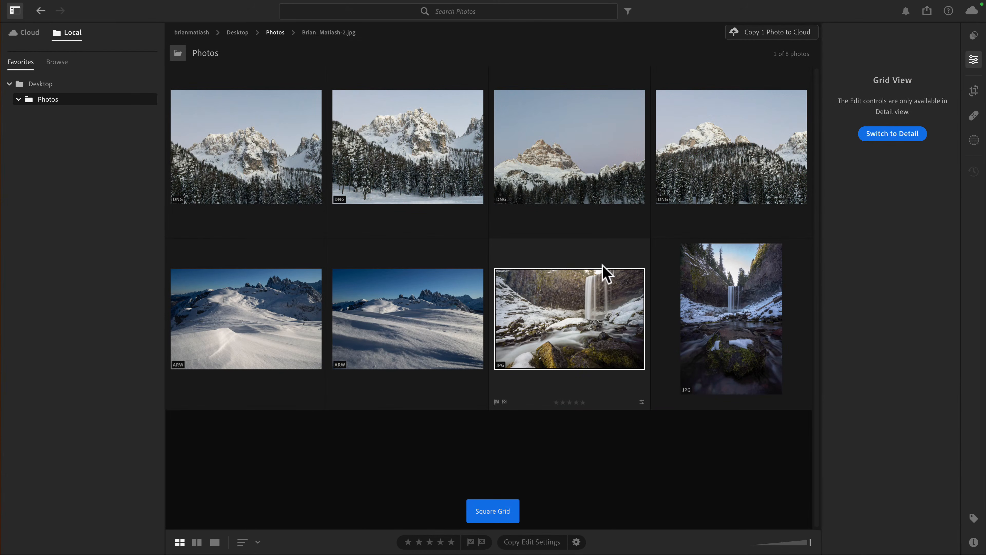
left_click(749, 316)
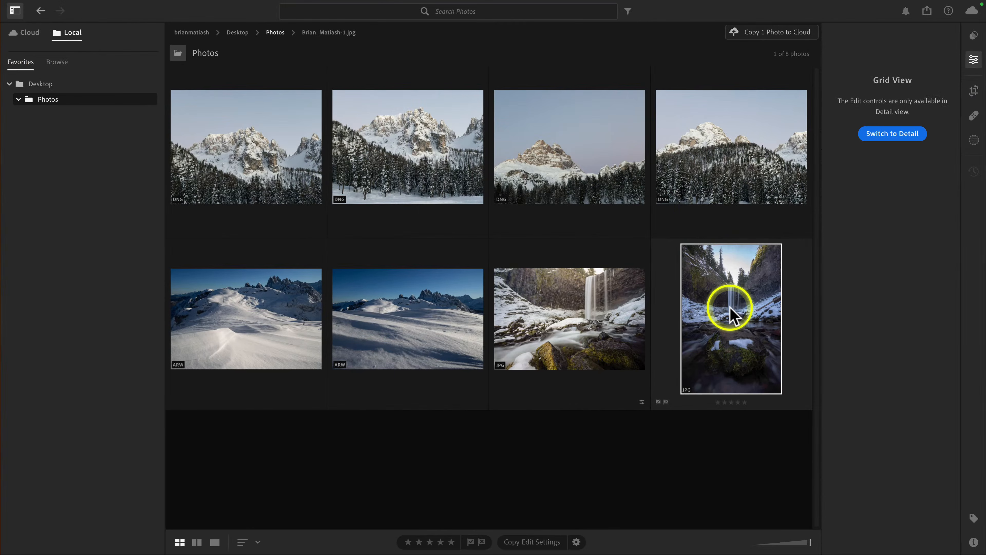
double_click(730, 307)
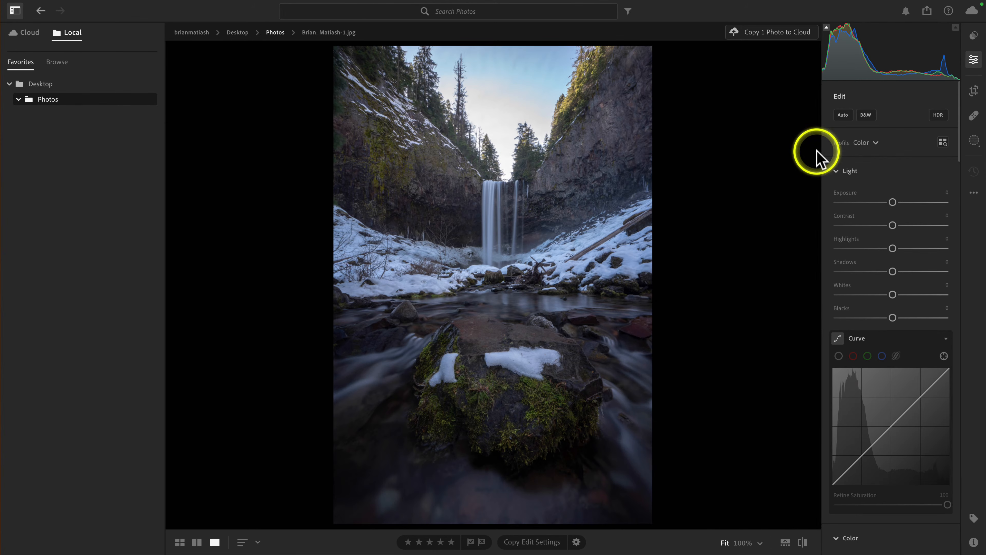
left_click(842, 115)
key("w")
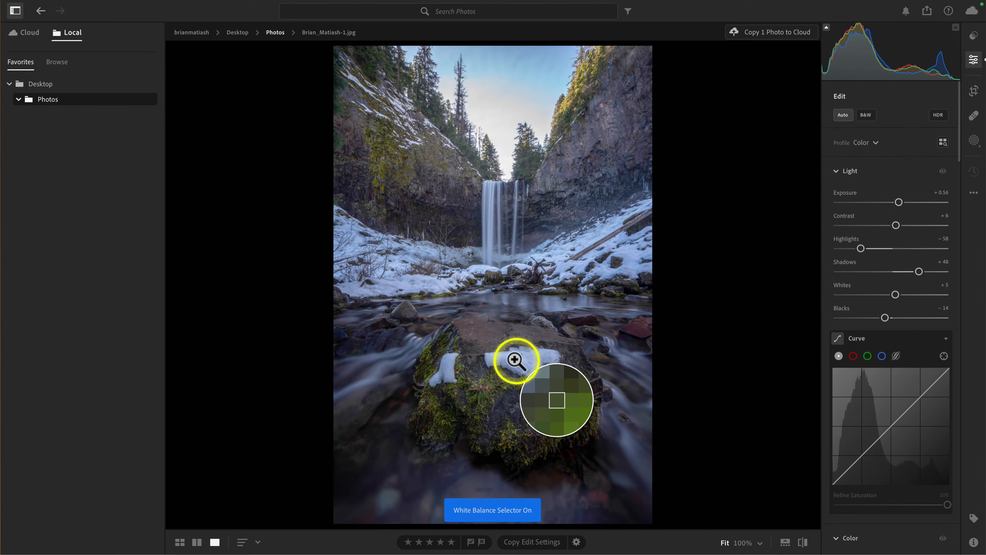
left_click(518, 358)
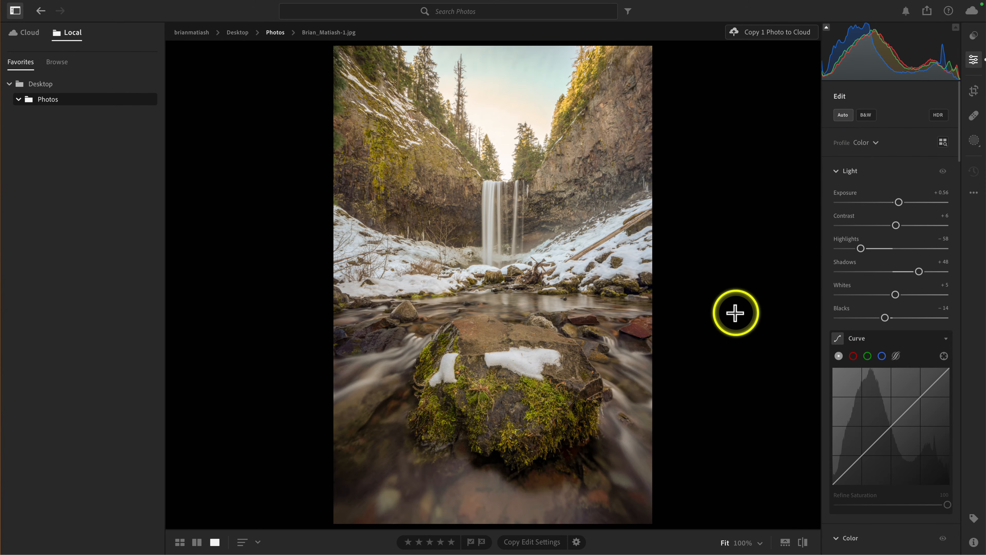
Shape the tone curve into a slight S with highlight, shadow and midtone points, and set Refine Saturation to 0.
left_click(920, 396)
left_click_drag(859, 461, 861, 459)
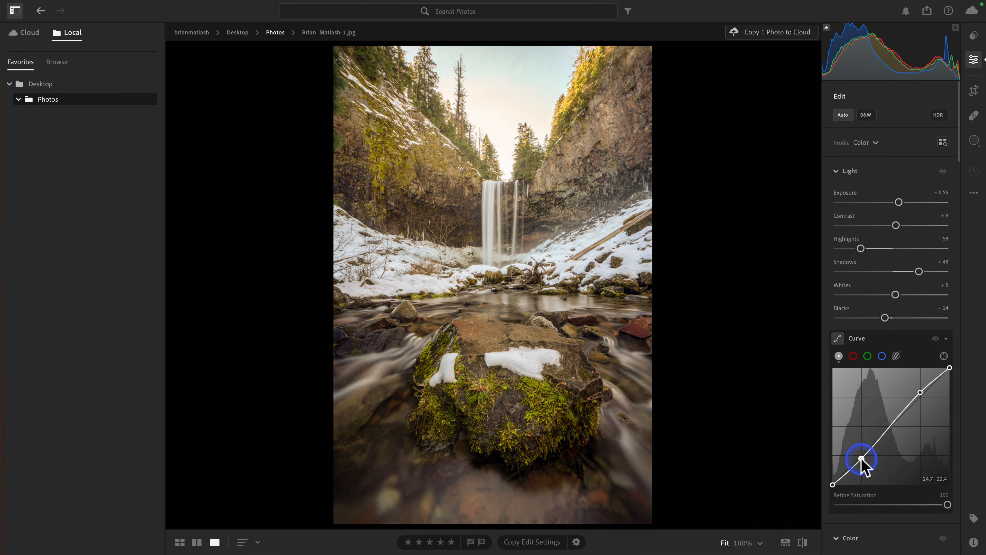
left_click(889, 427)
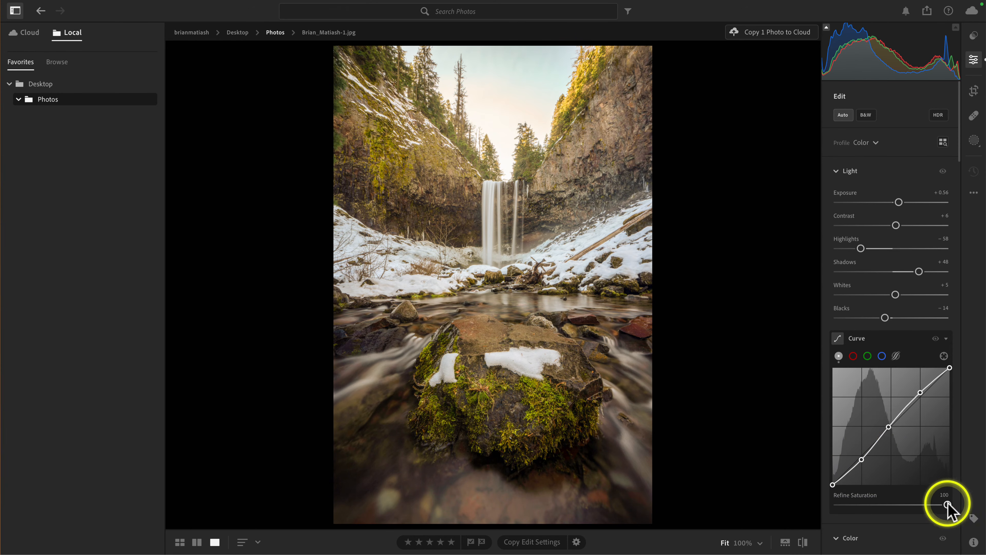
left_click_drag(947, 504, 839, 504)
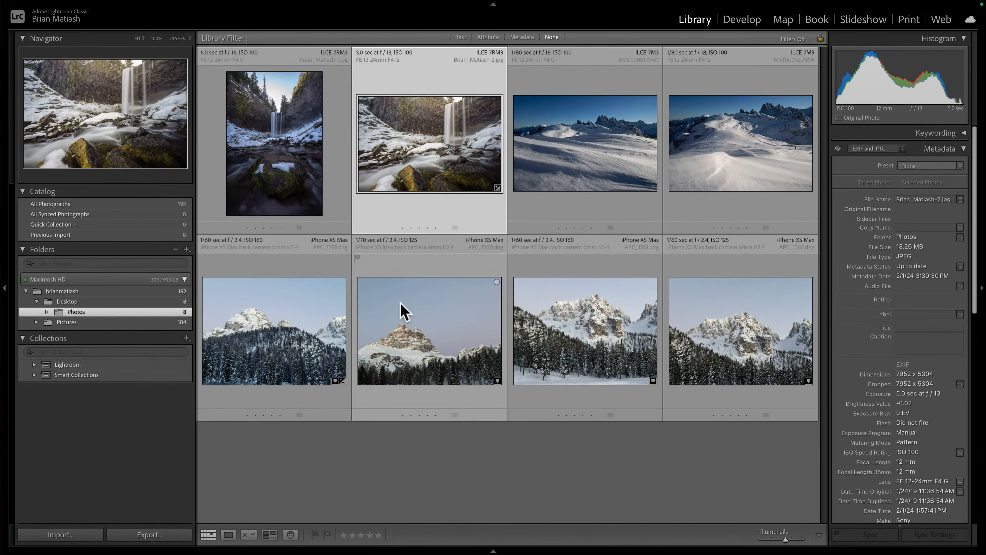
Compare the portrait-format waterfall JPEG in Lightroom Classic and Lightroom, returning both apps to the photo grid.
double_click(269, 169)
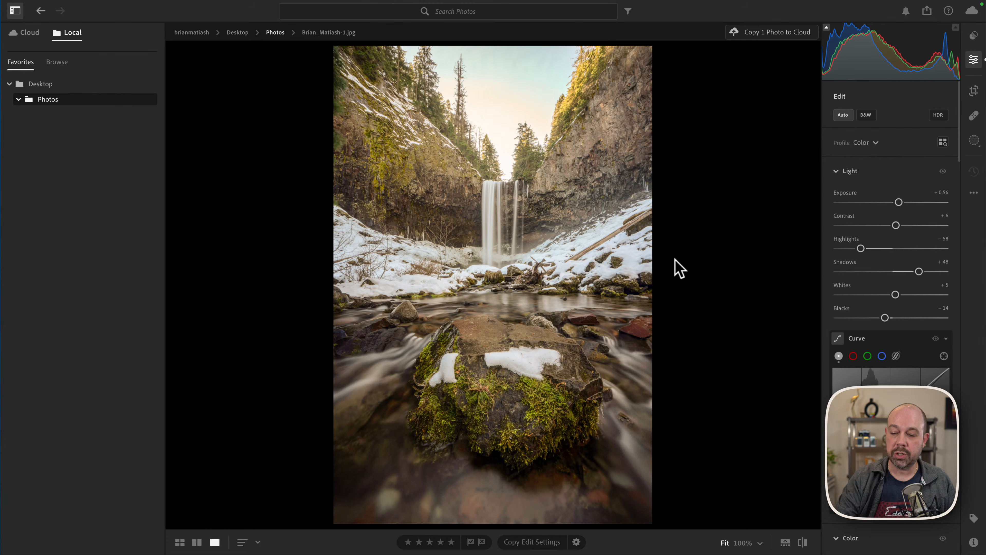
left_click(688, 236)
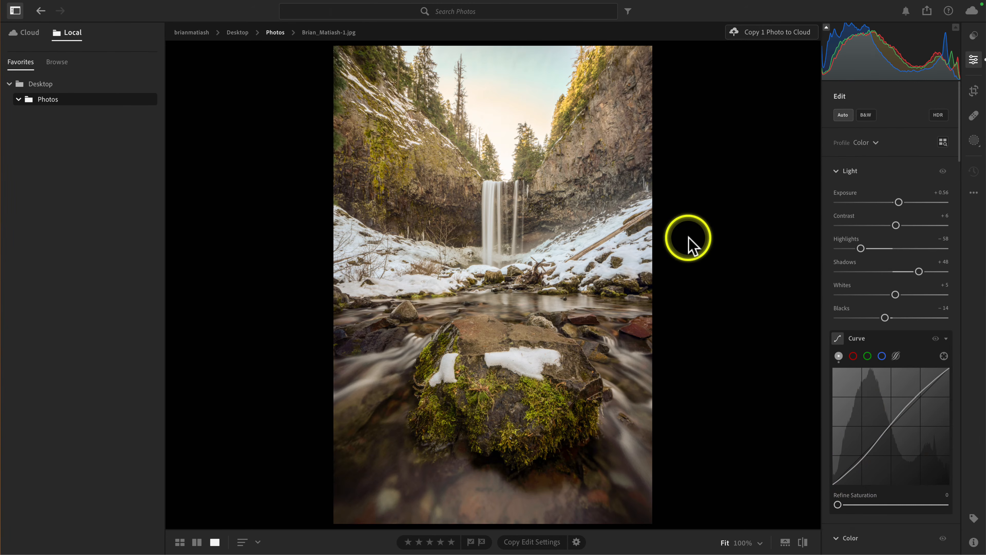
key("g")
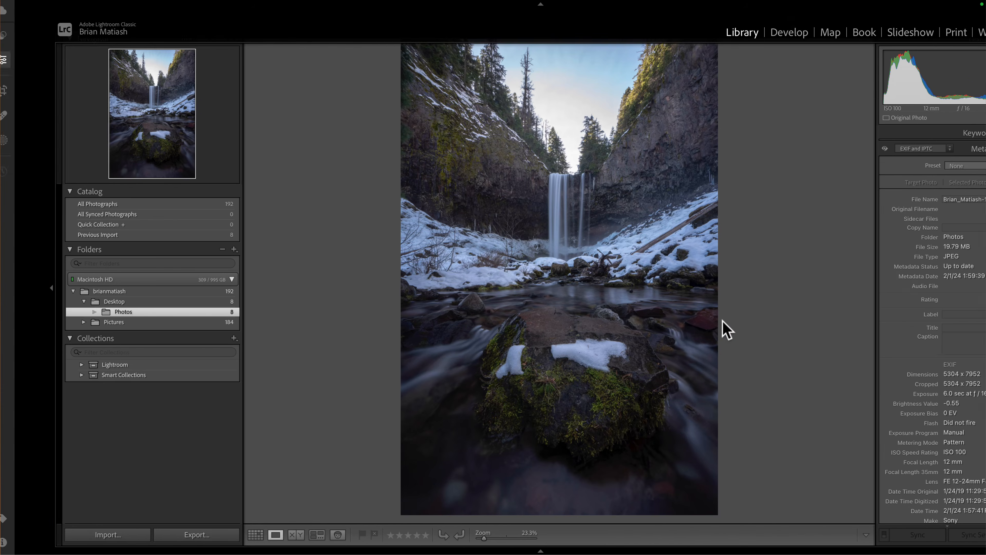
key("g")
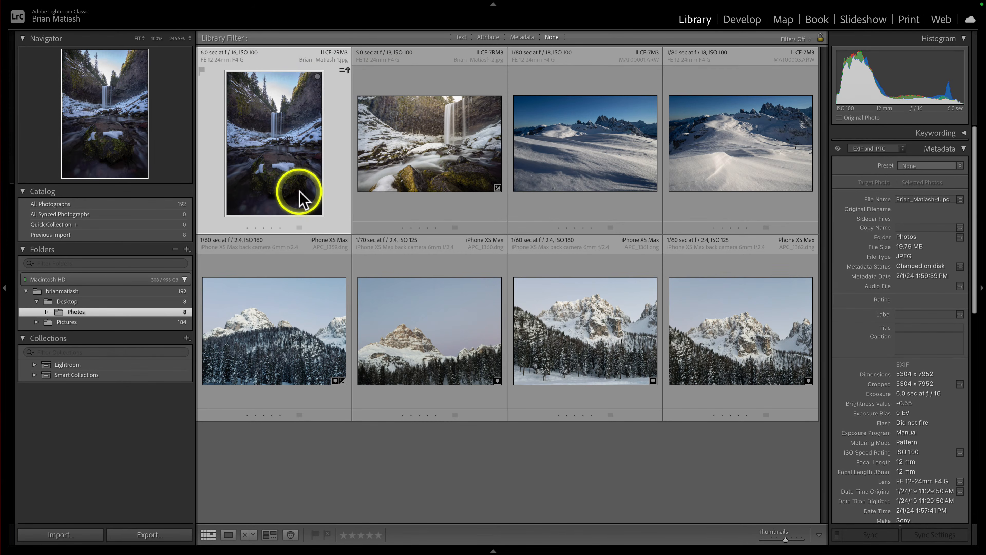
Resolve the metadata conflict on the portrait-format waterfall JPEG by importing its settings from disk.
left_click(344, 71)
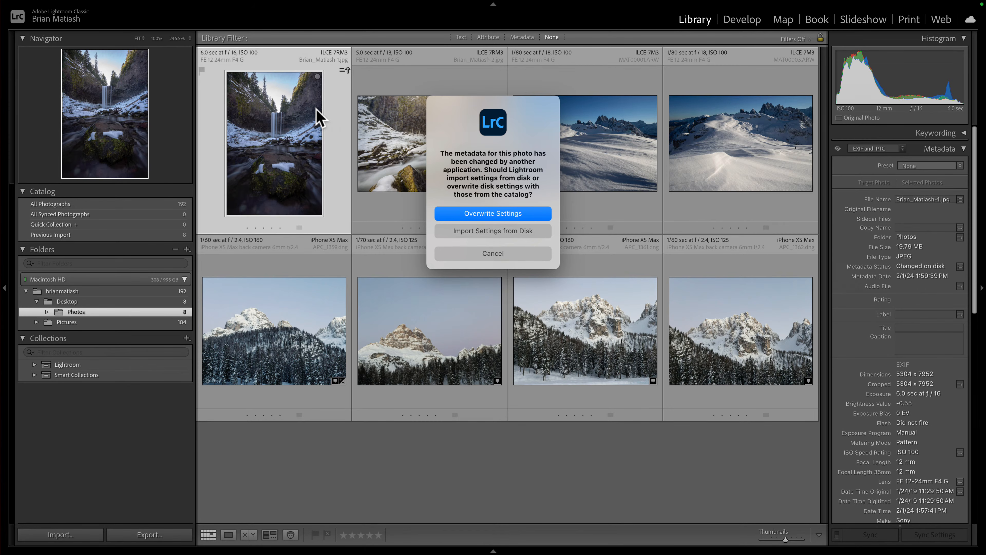
left_click(498, 187)
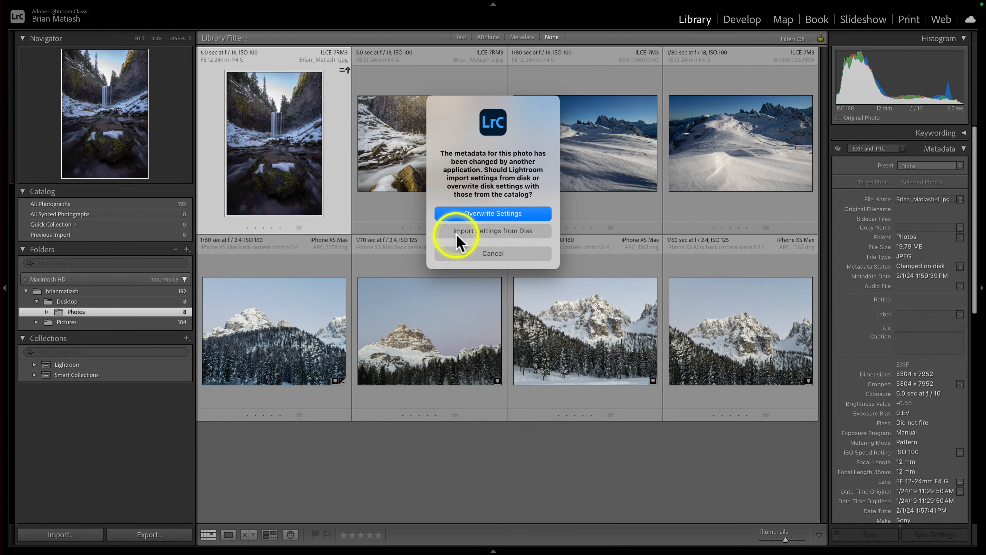
left_click(478, 235)
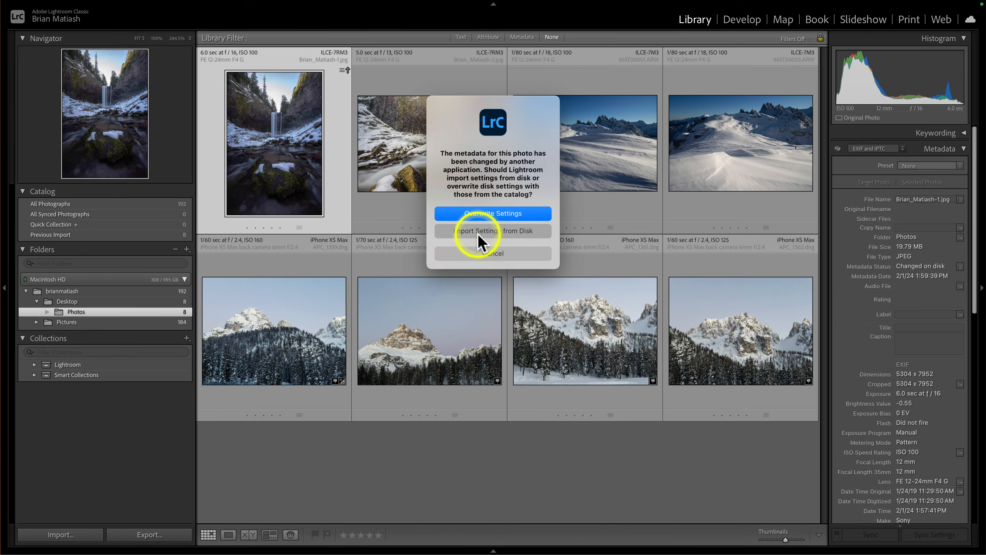
Inspect the portrait-format waterfall JPEG's Basic and Tone Curve settings in the Develop module, and return to the Library grid.
double_click(299, 161)
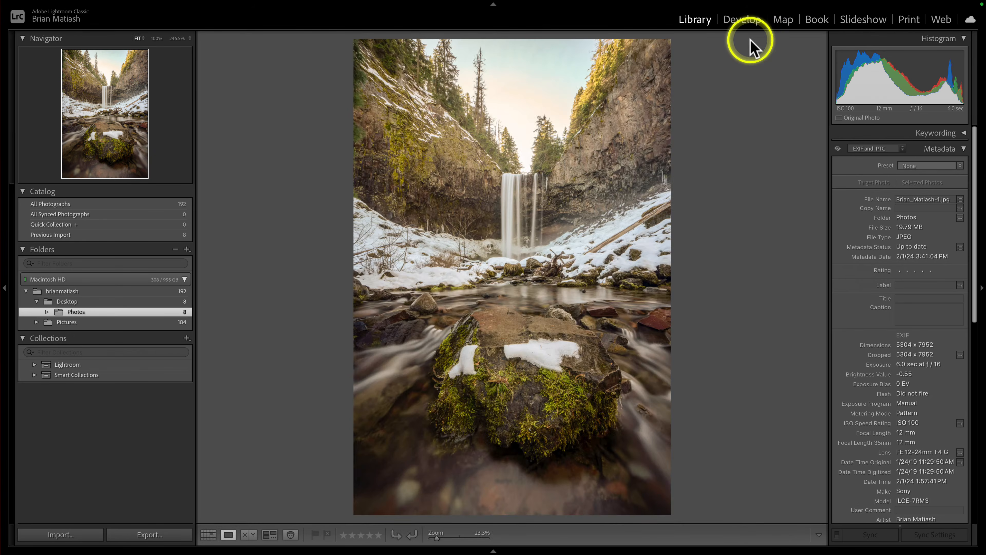
left_click(743, 20)
scroll(907, 307, "down", 3)
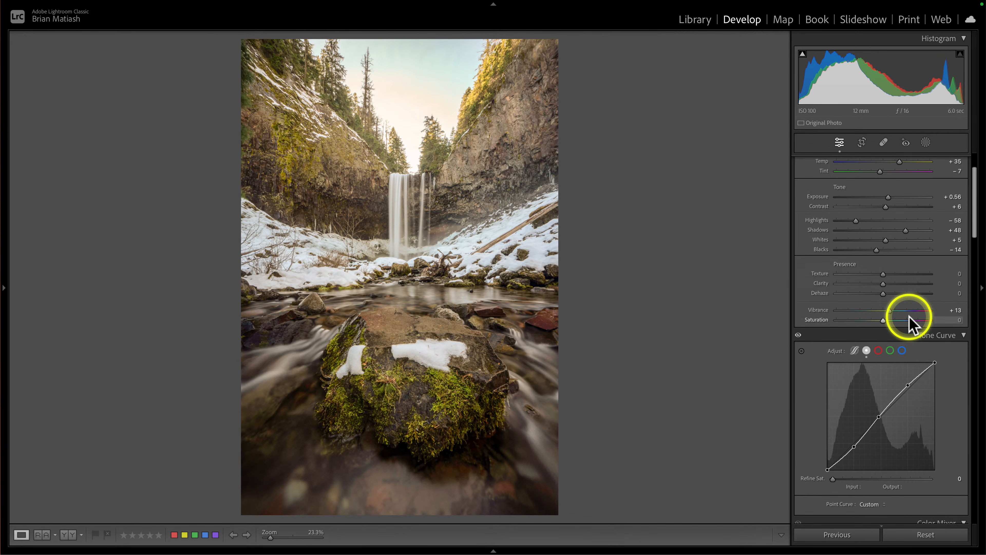
scroll(892, 340, "up", 3)
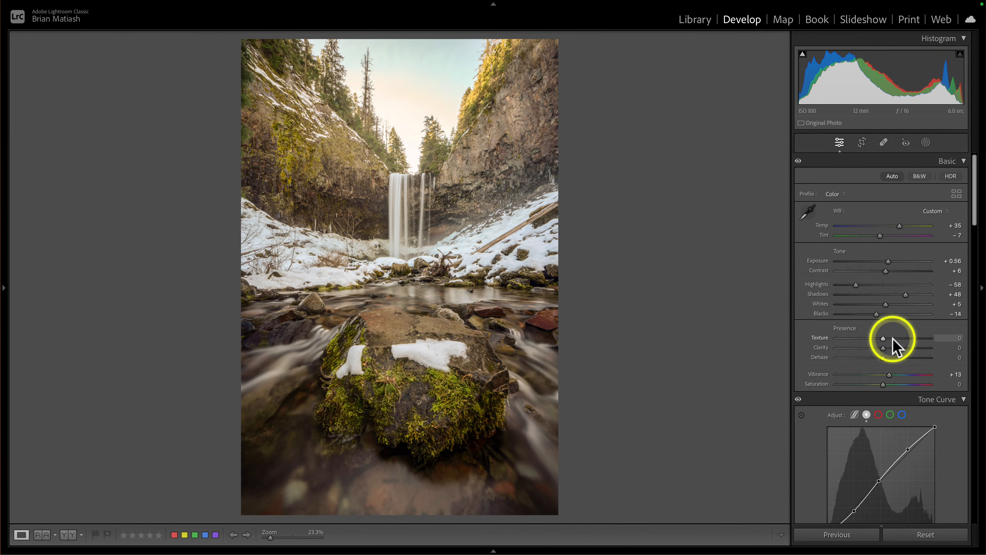
left_click(754, 349)
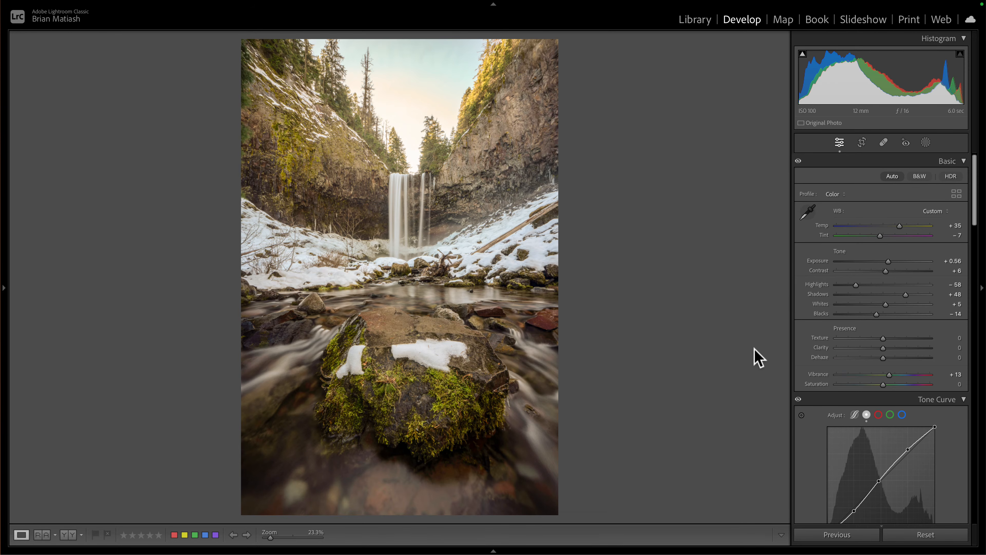
left_click(716, 351)
key("g")
Open the raw snow photo MAT00001.ARW in Develop and set its white balance by sampling the foreground snow.
left_click(604, 357)
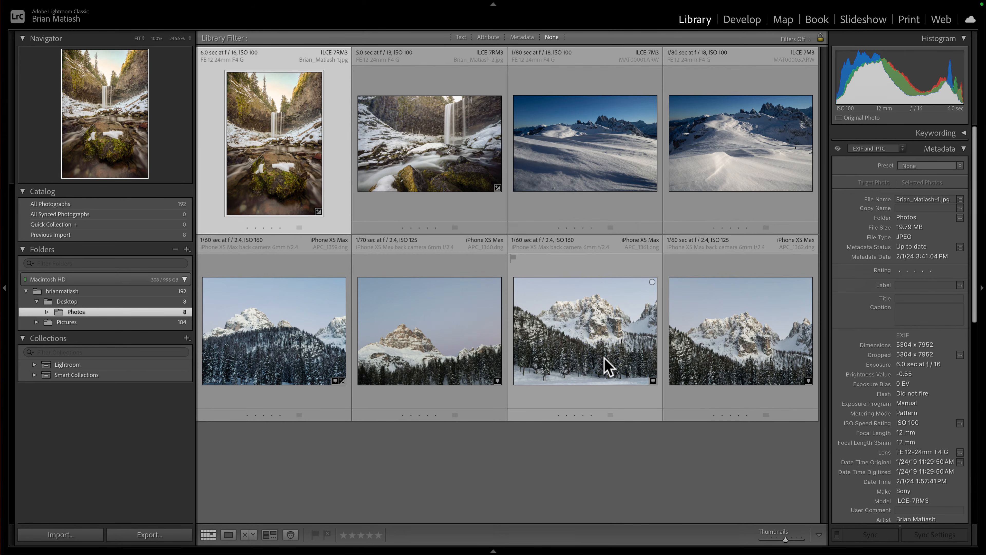
left_click(600, 141)
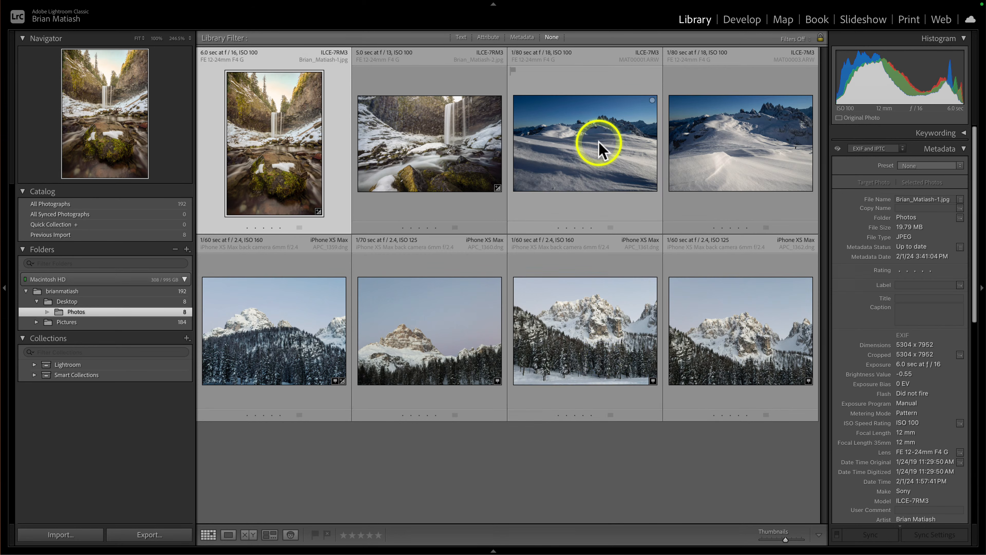
double_click(579, 161)
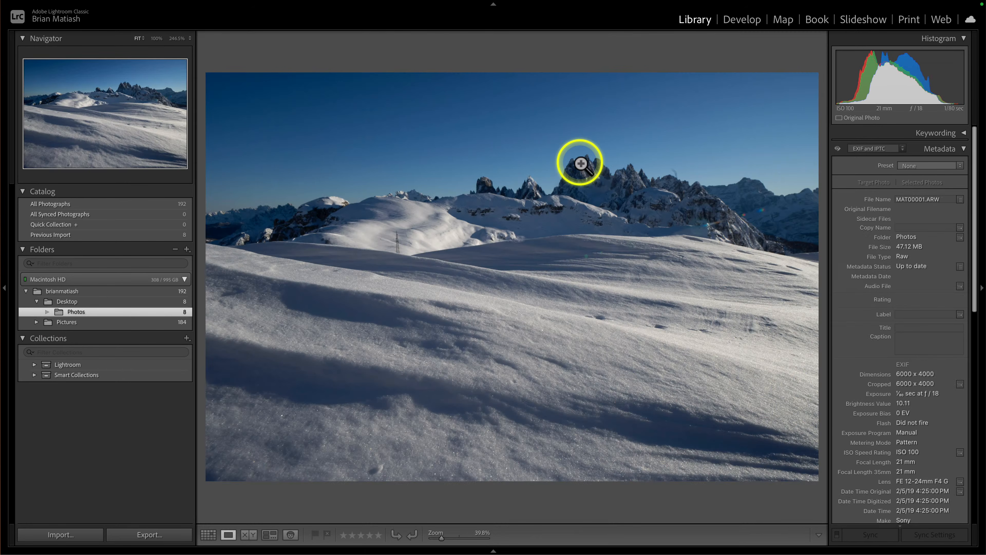
left_click(744, 23)
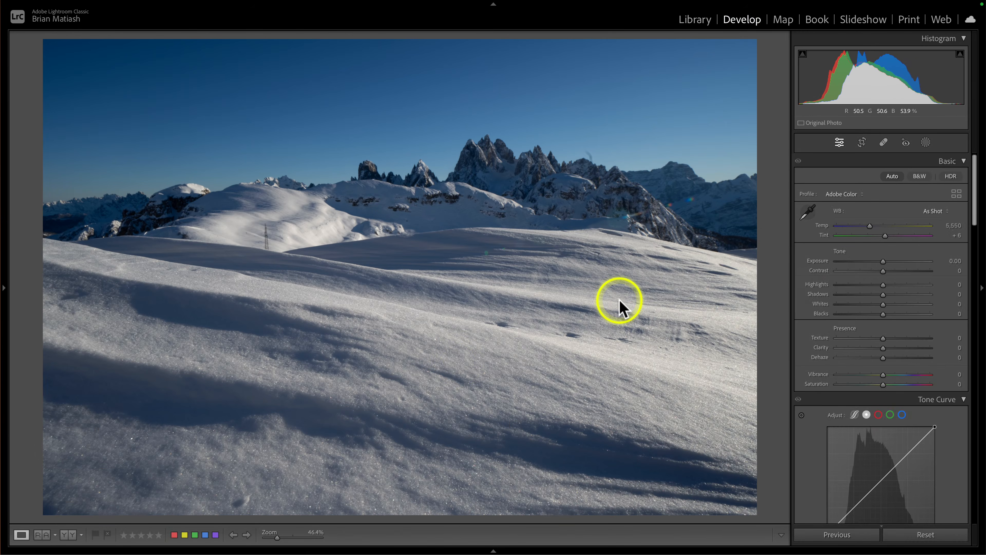
key("w")
left_click(455, 355)
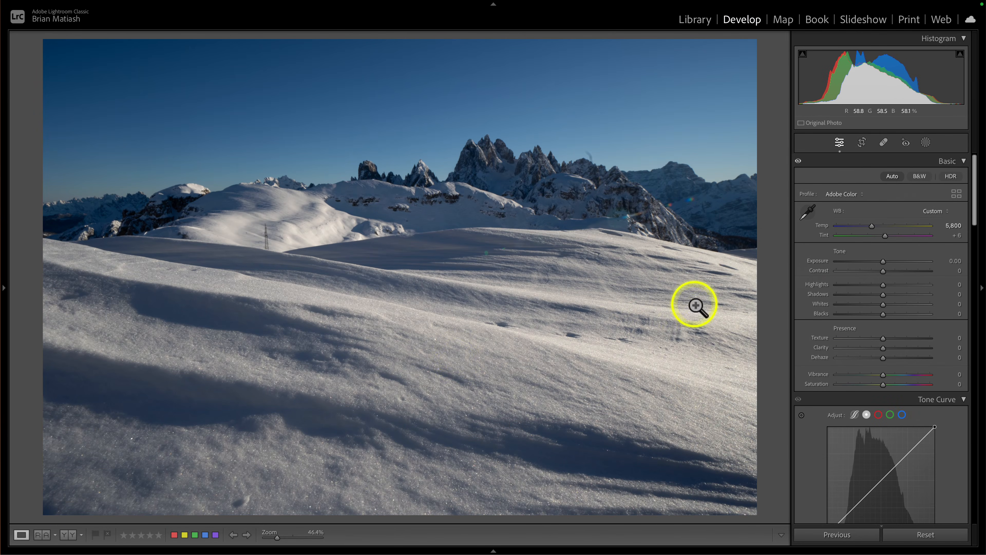
key("w")
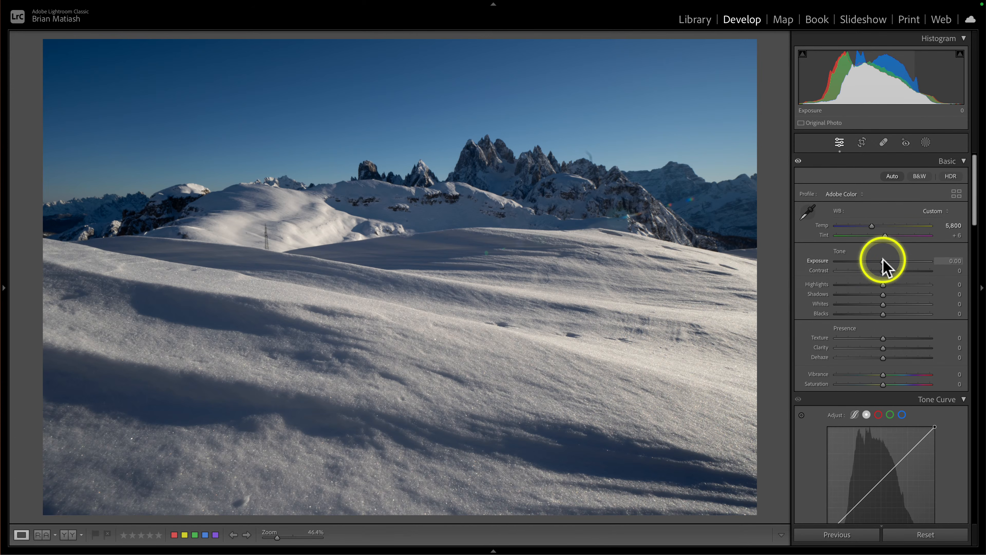
Set the snow photo's Exposure to +0.50, Highlights to +11 and Shadows to -31, and convert it to black and white.
left_click_drag(883, 261, 869, 296)
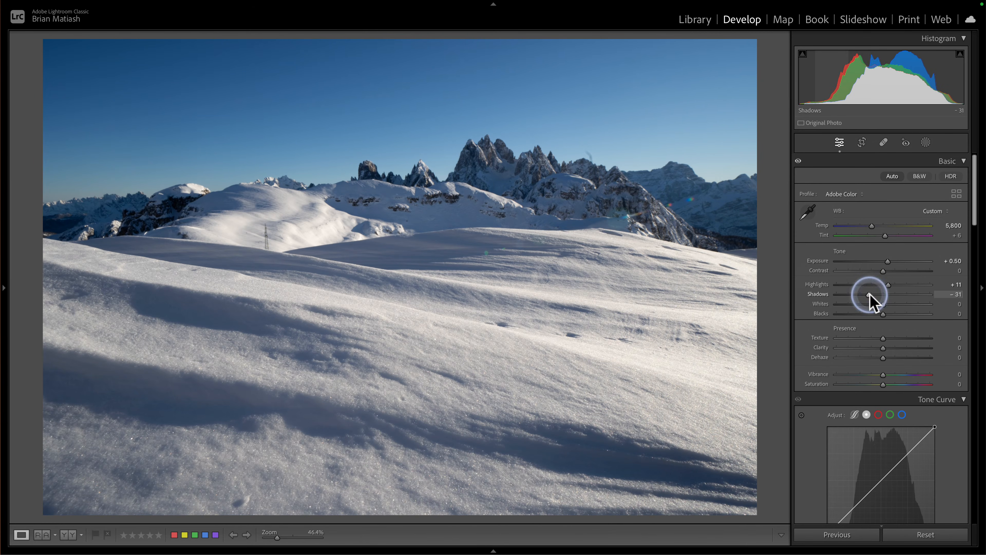
left_click(920, 176)
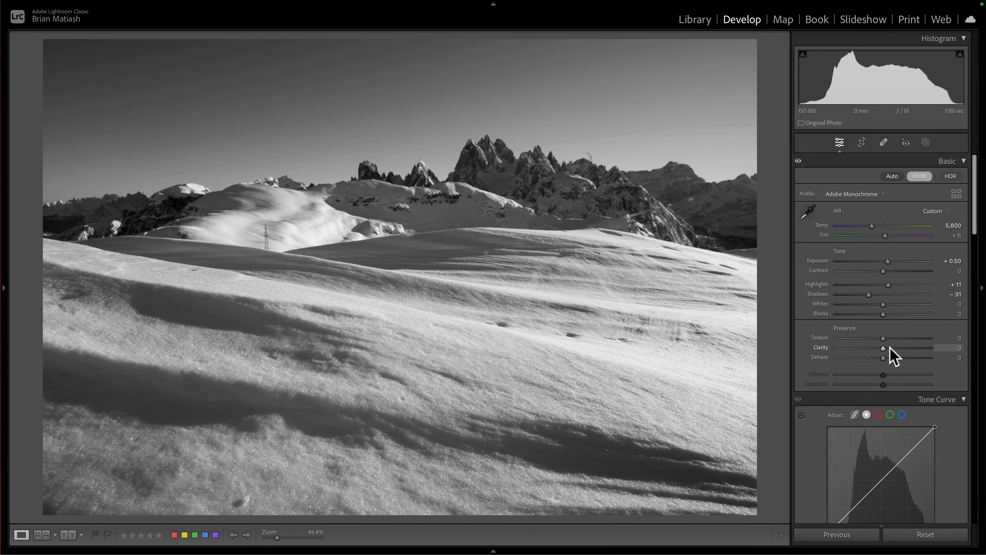
key("g")
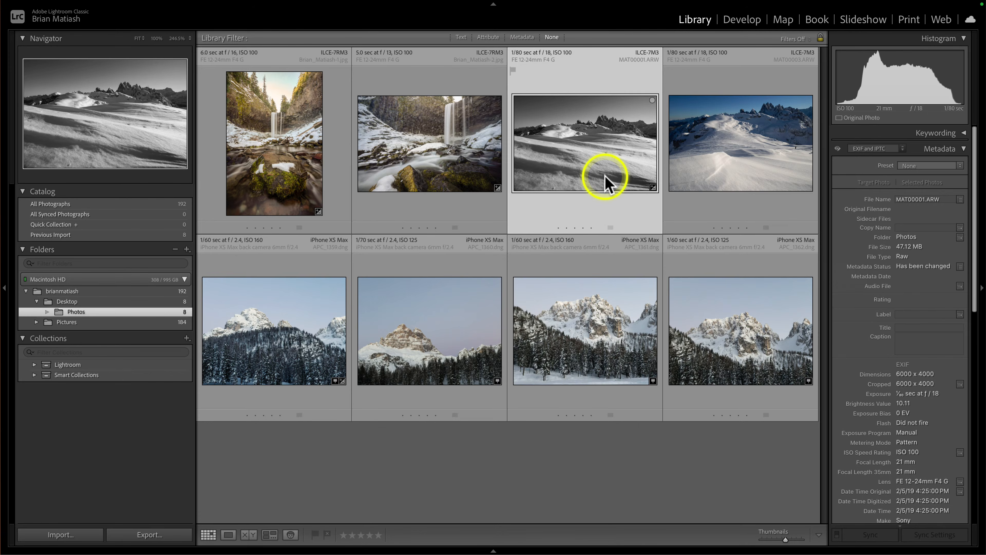
Switch to Lightroom and open the raw snow photo MAT00003.ARW in detail view.
key("ctrl+Left")
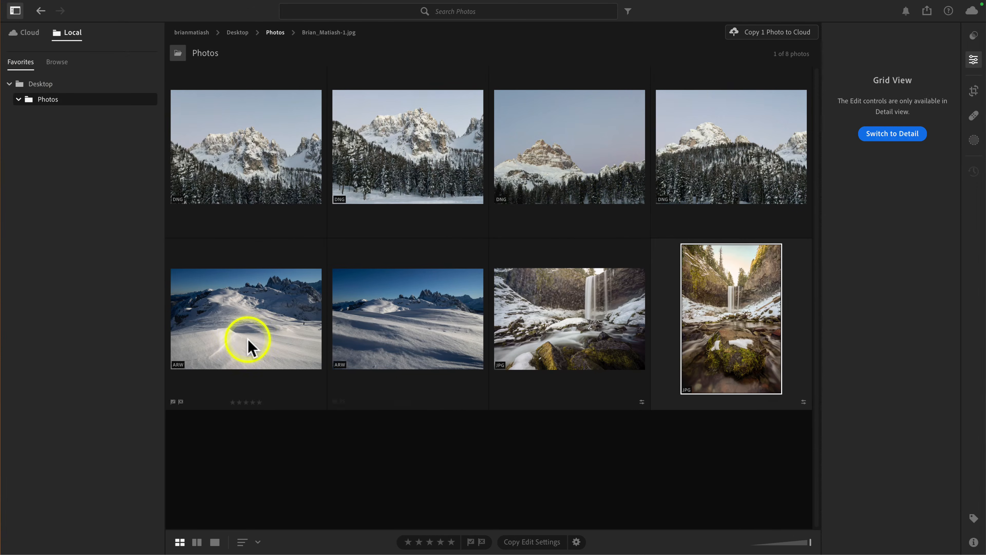
left_click(249, 342)
double_click(244, 320)
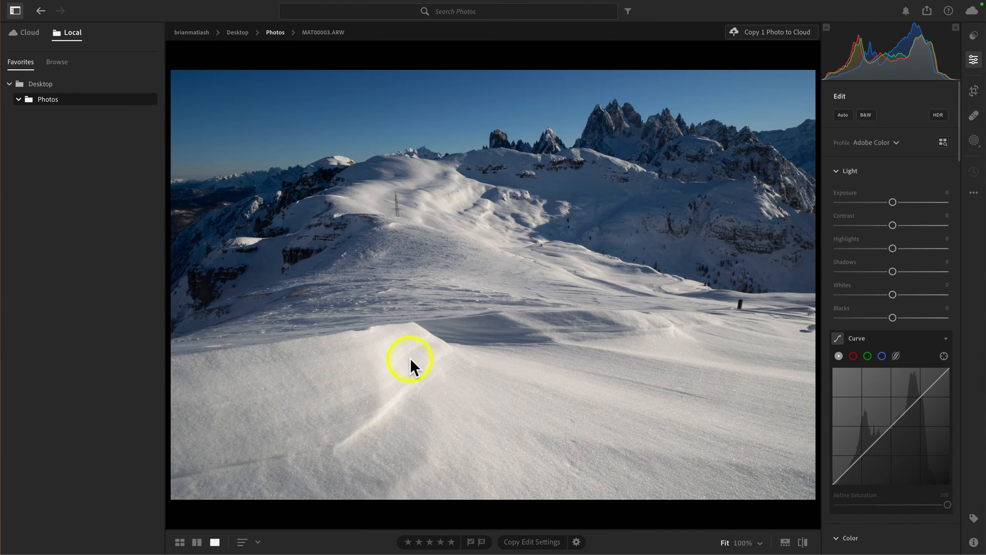
View the raw snow photo MAT00001.ARW in detail view to check its edits, and return to the photo grid.
key("g")
double_click(429, 303)
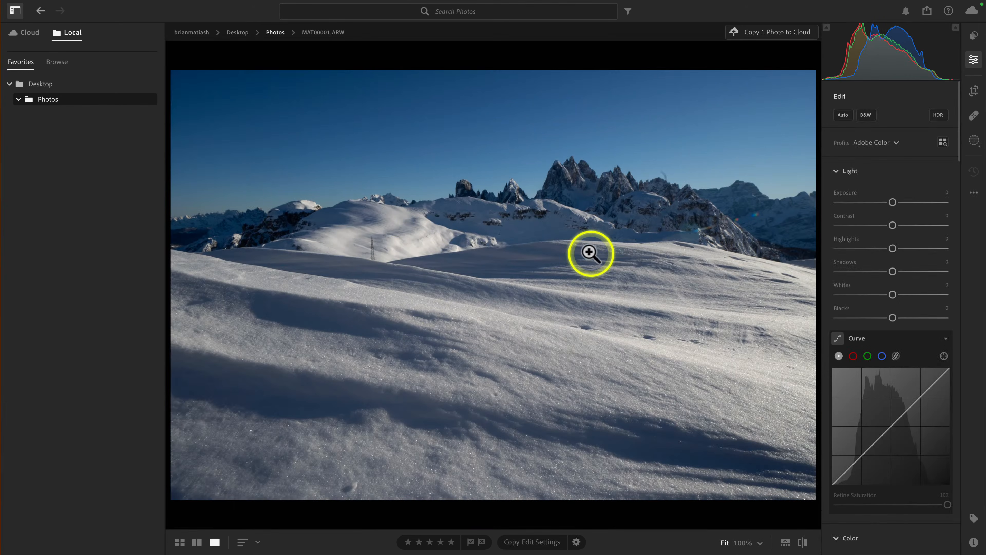
key("g")
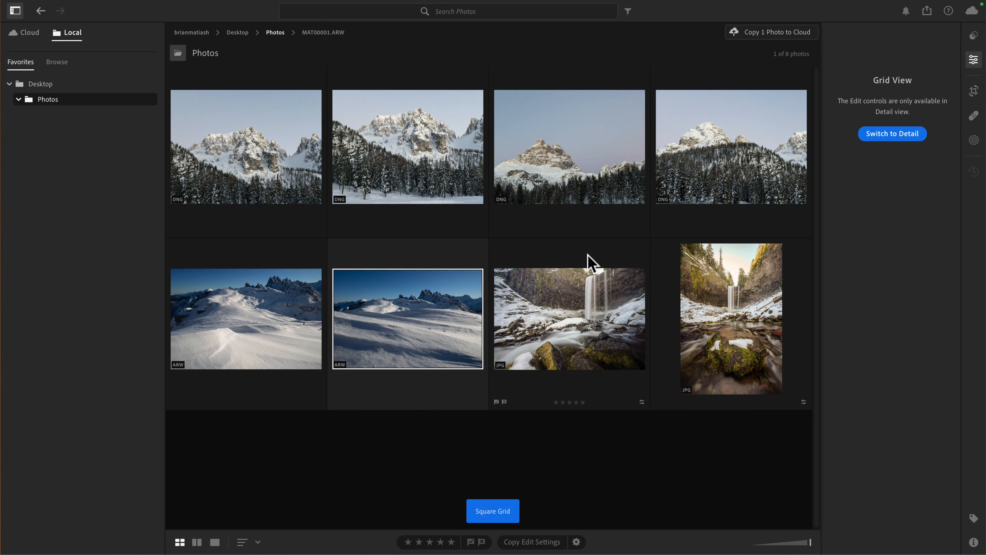
left_click(483, 313)
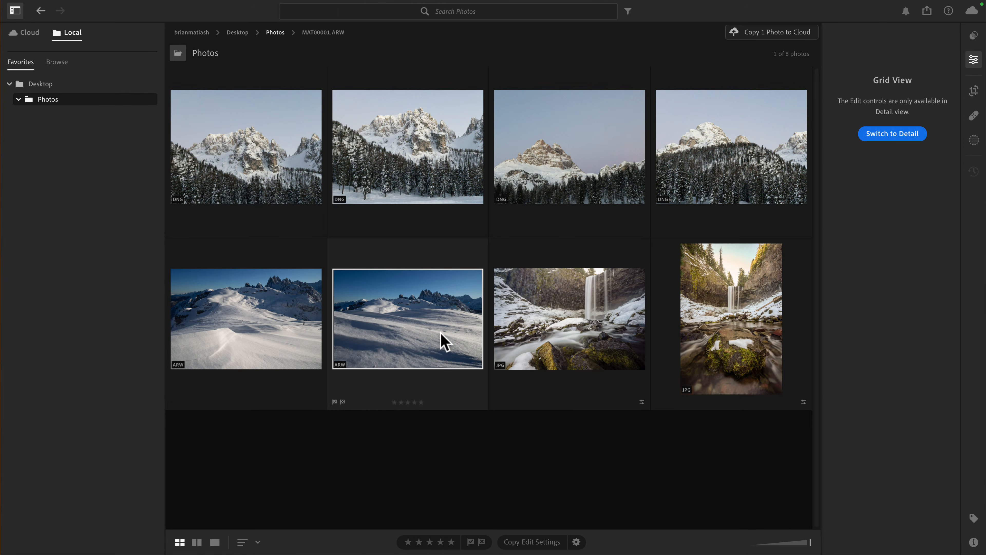
Switch to Lightroom Classic and save the metadata of the black-and-white snow photo MAT00001.ARW to file.
key("ctrl+Right")
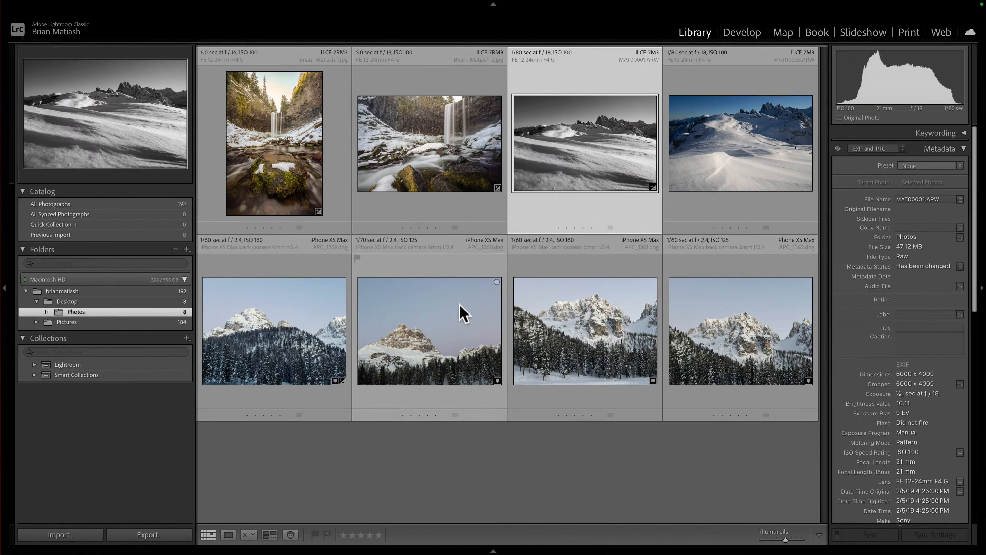
left_click(534, 216)
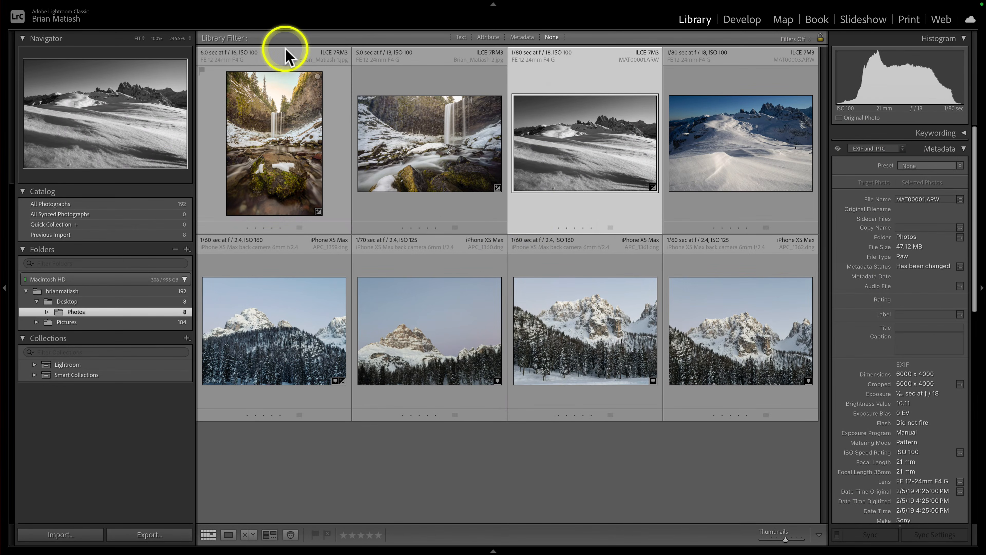
key("ctrl+a")
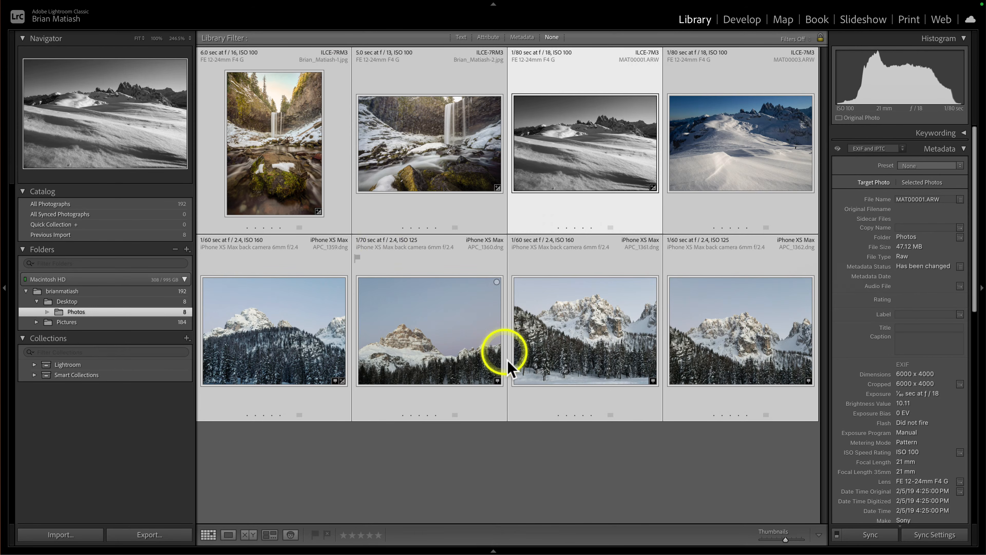
left_click(512, 472)
left_click(570, 186)
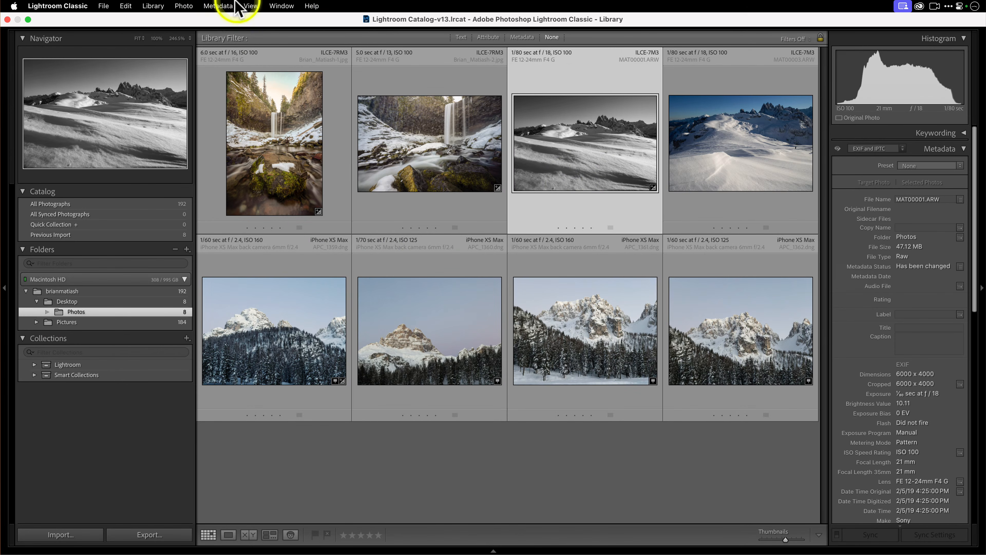
left_click(216, 6)
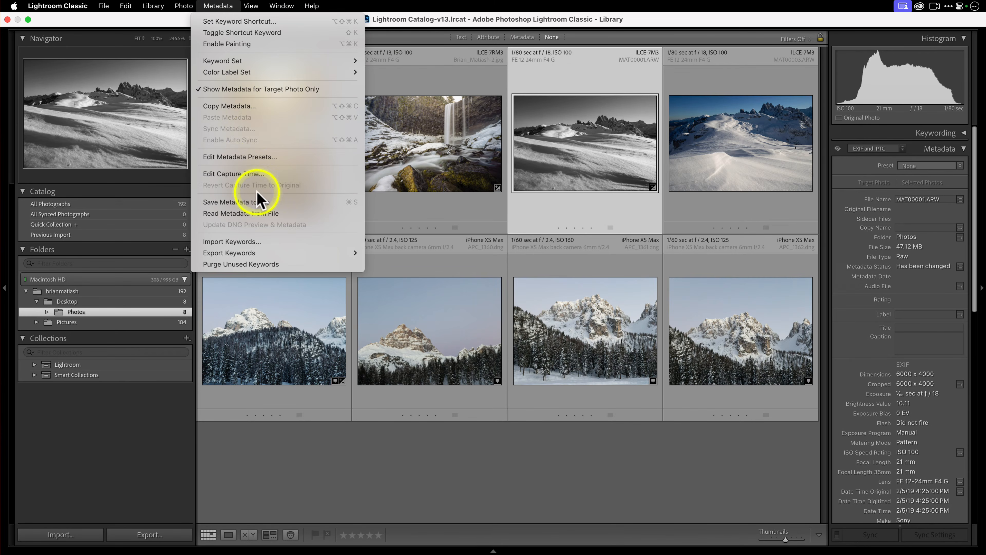
left_click(257, 201)
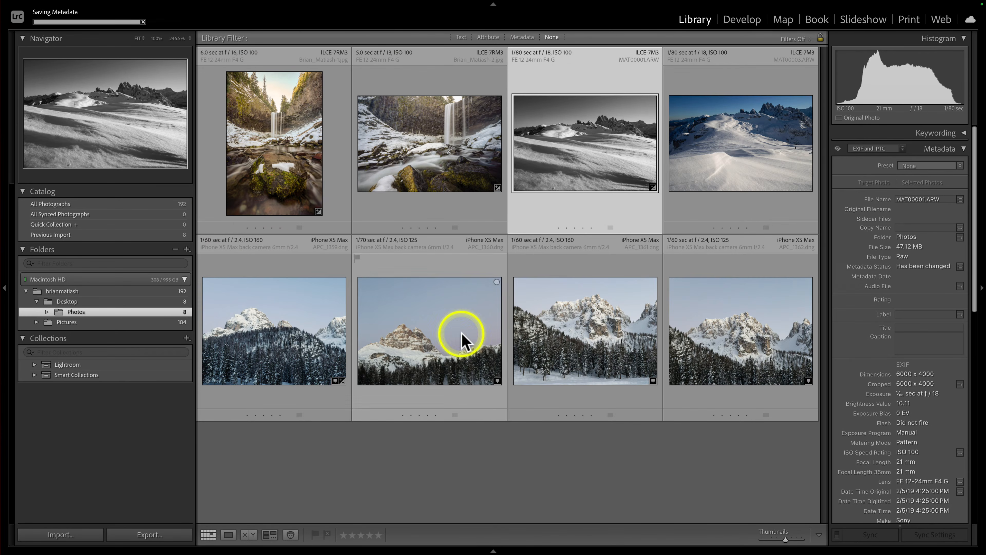
Switch to Lightroom, inspect the Light settings and profile of MAT00001.ARW in detail view, and return to the grid.
key("ctrl+Left")
left_click(568, 324)
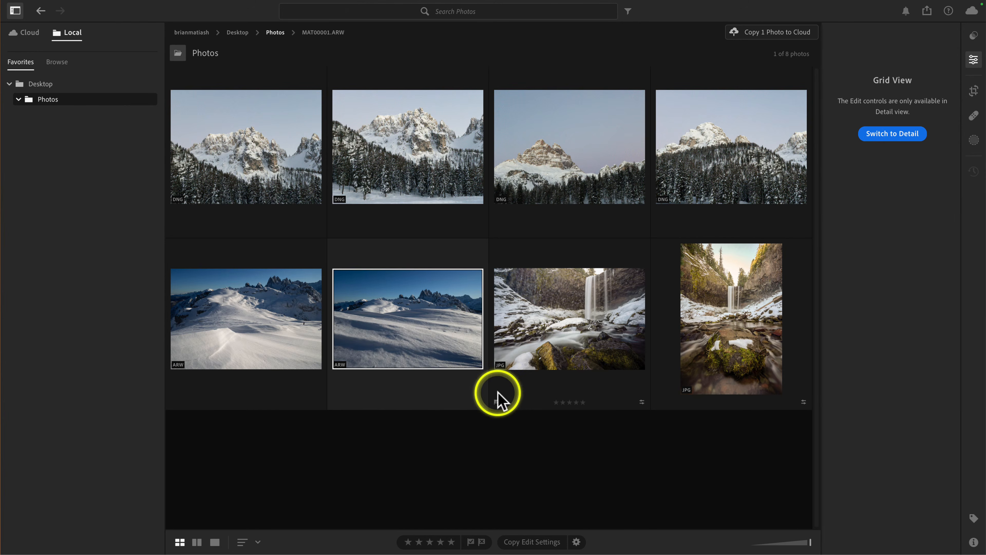
left_click(404, 322)
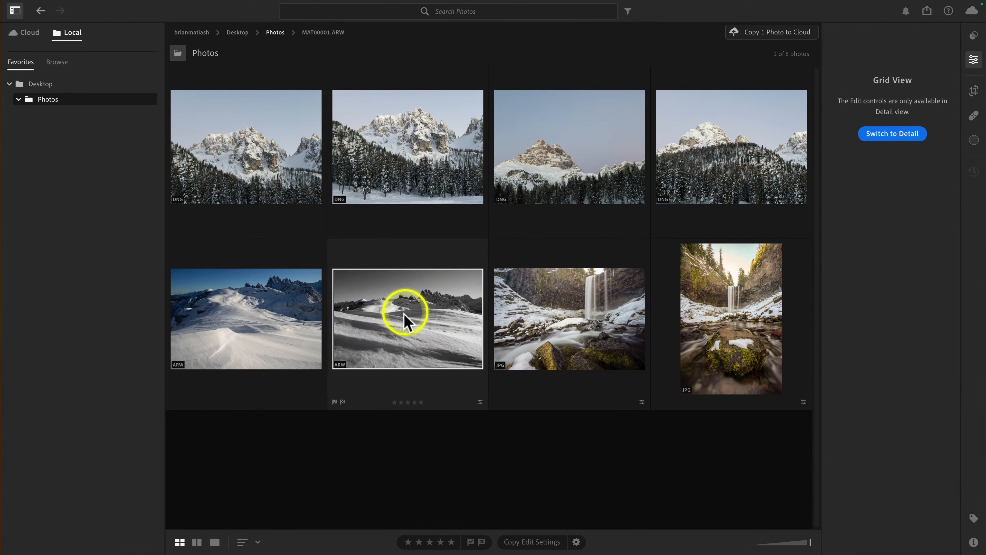
double_click(414, 326)
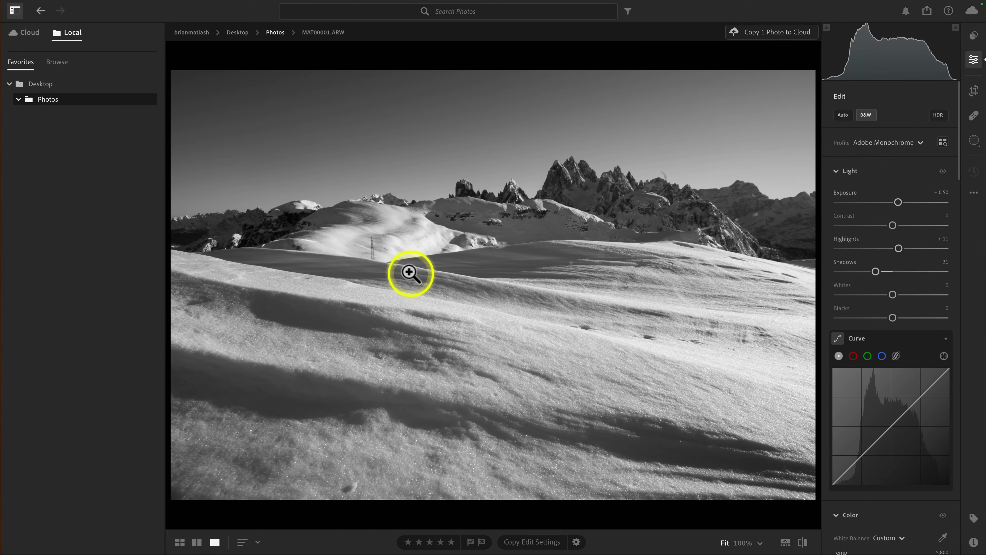
key("g")
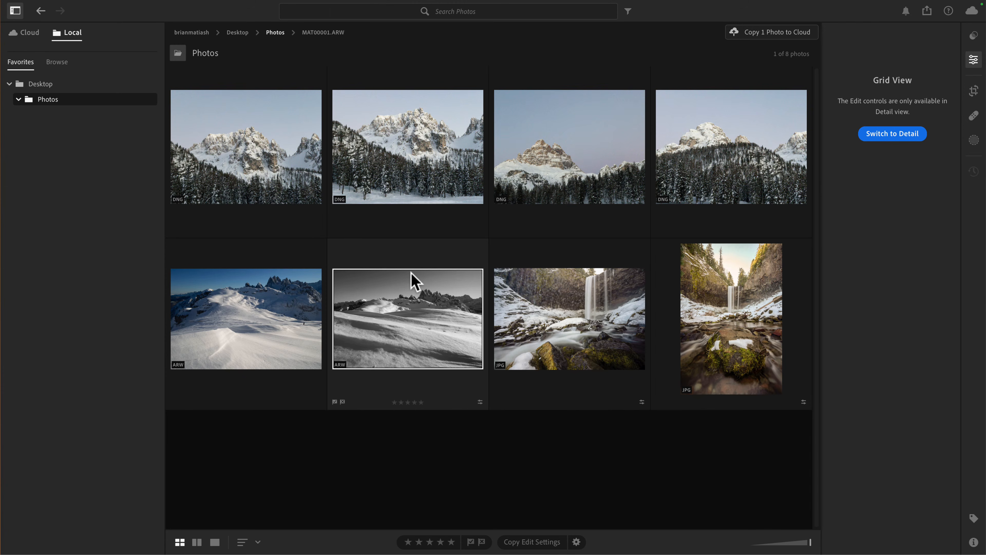
Show the file information of the color snow photo, and locate MAT00003.ARW in the desktop Photos folder in Finder.
left_click(265, 322)
key("i")
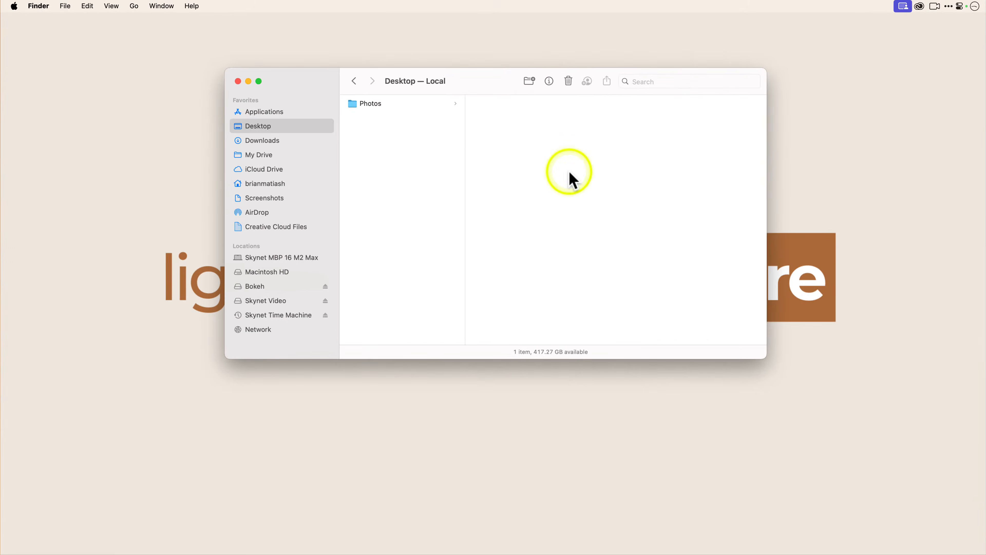
left_click(435, 103)
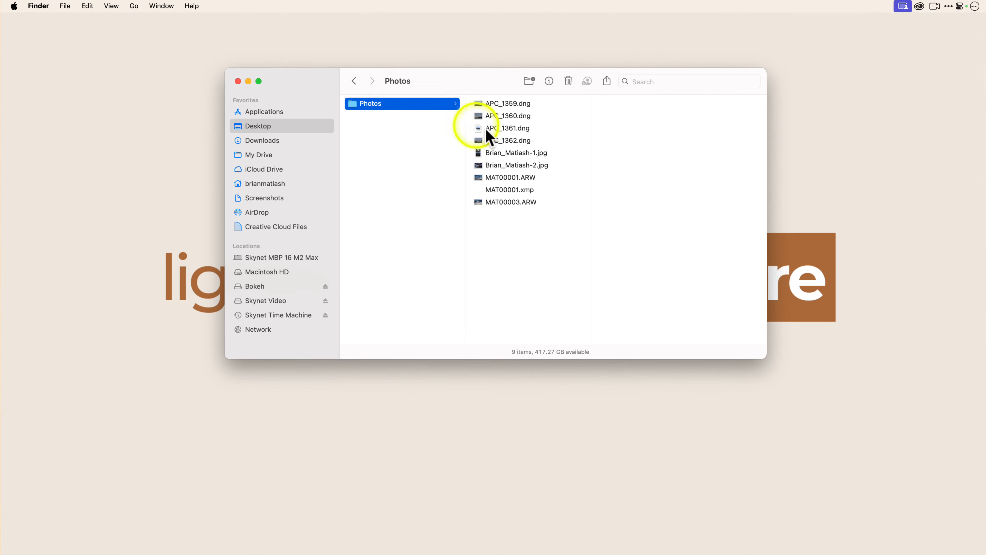
left_click(507, 205)
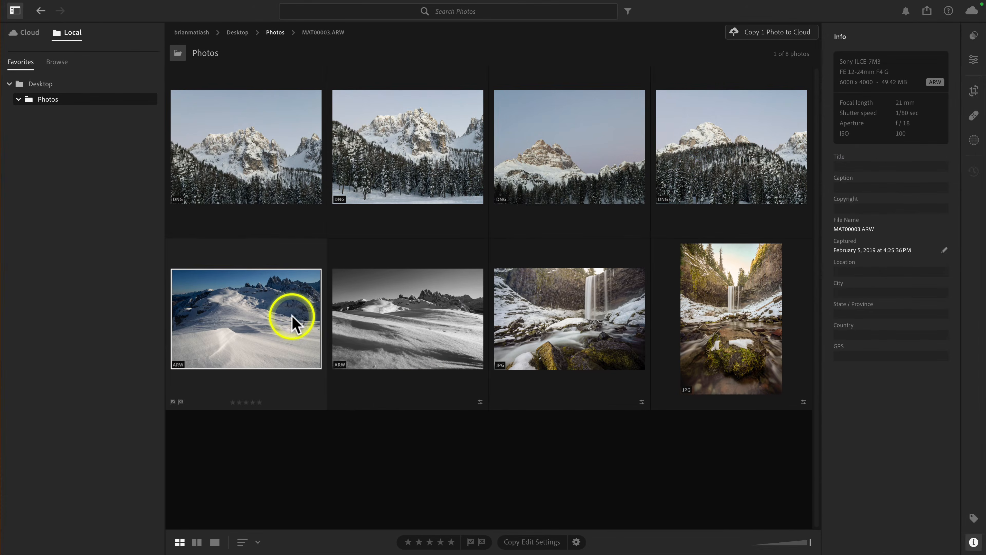
Open MAT00003.ARW in Lightroom for editing, set Exposure to +0.64 and Highlights to -33, and shape a gentle contrast S-curve.
double_click(292, 318)
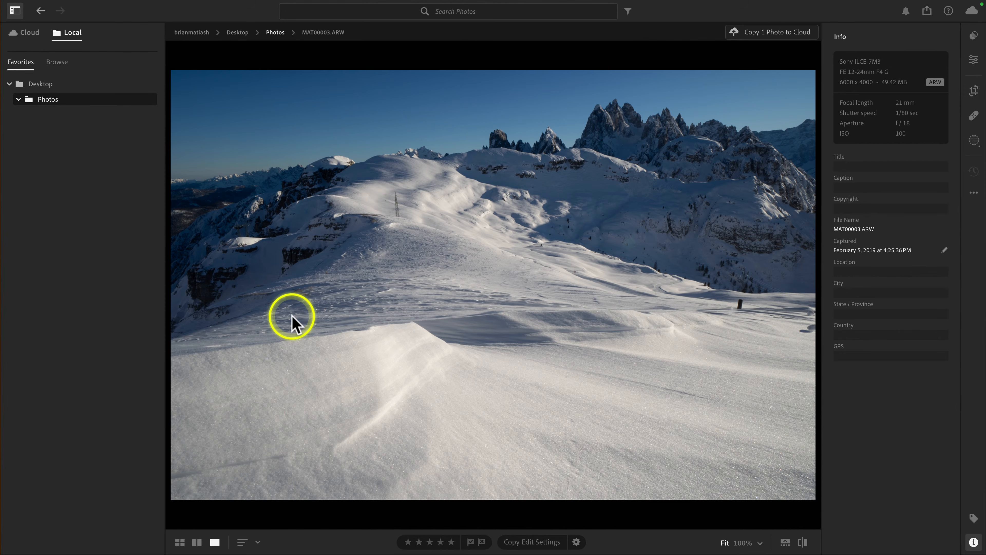
key("e")
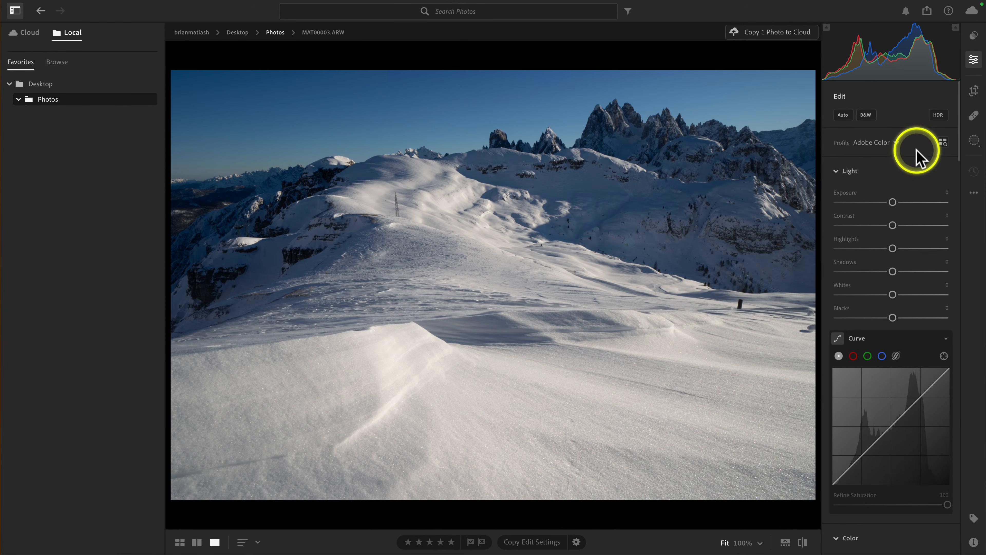
left_click_drag(893, 202, 899, 203)
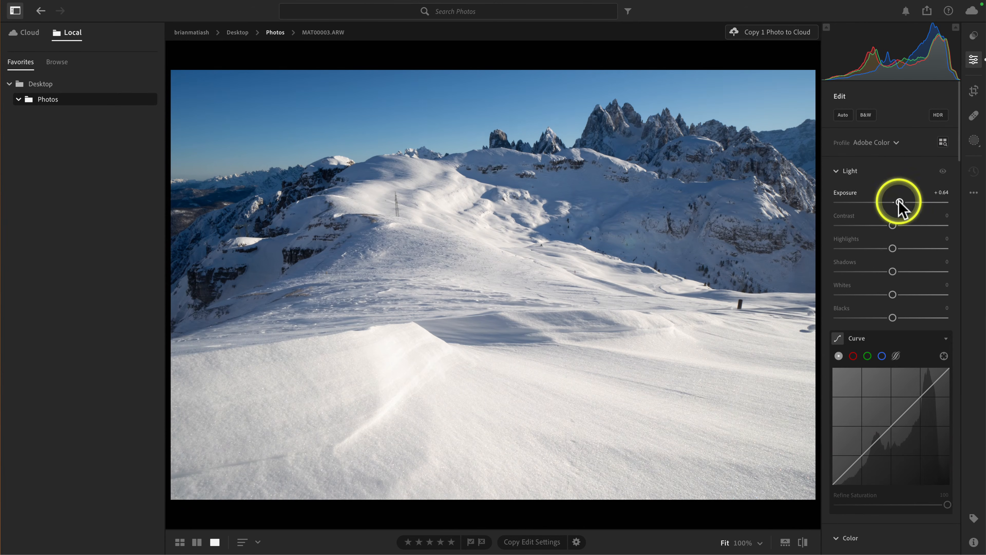
left_click_drag(892, 248, 874, 248)
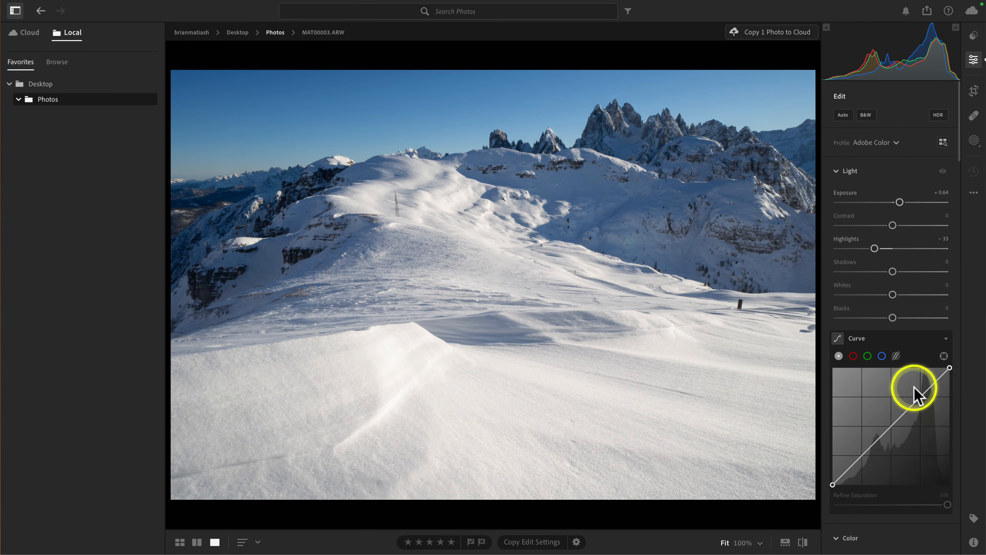
left_click_drag(916, 394, 918, 391)
left_click_drag(854, 462, 862, 468)
Advance from MAT00003.ARW to APC_1359.dng in Lightroom, and look for the MAT00003.xmp sidecar in Finder's Photos folder.
key("ctrl+Left")
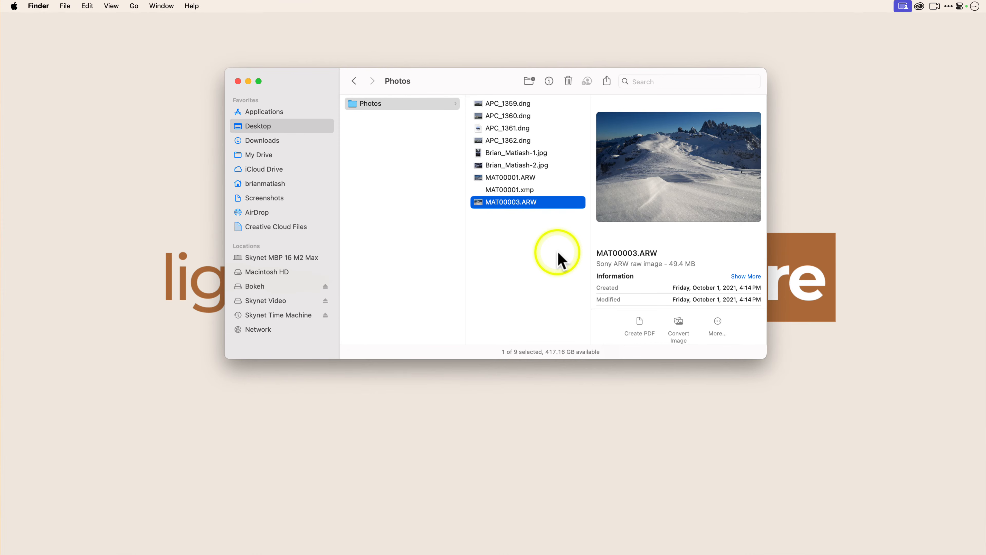
key("ctrl+Right")
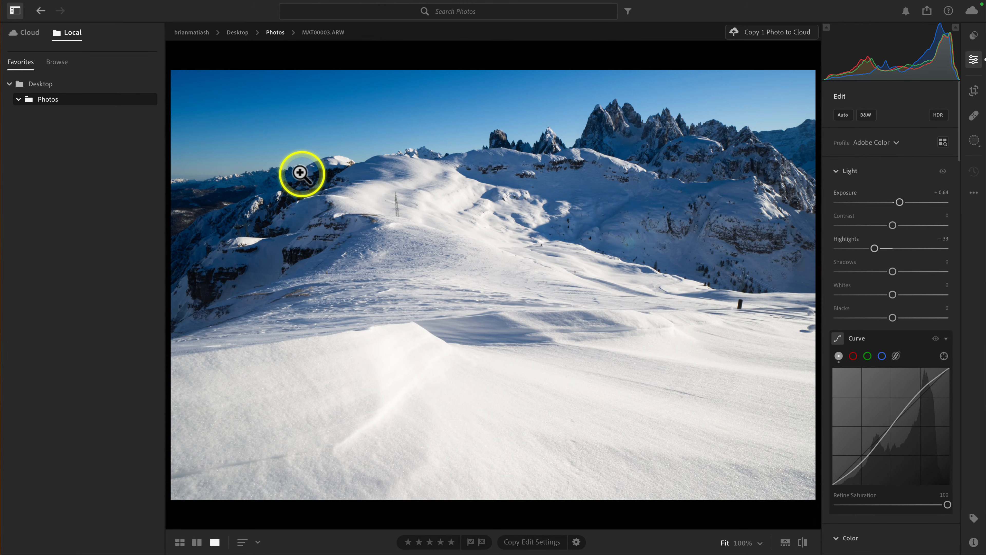
key("Right")
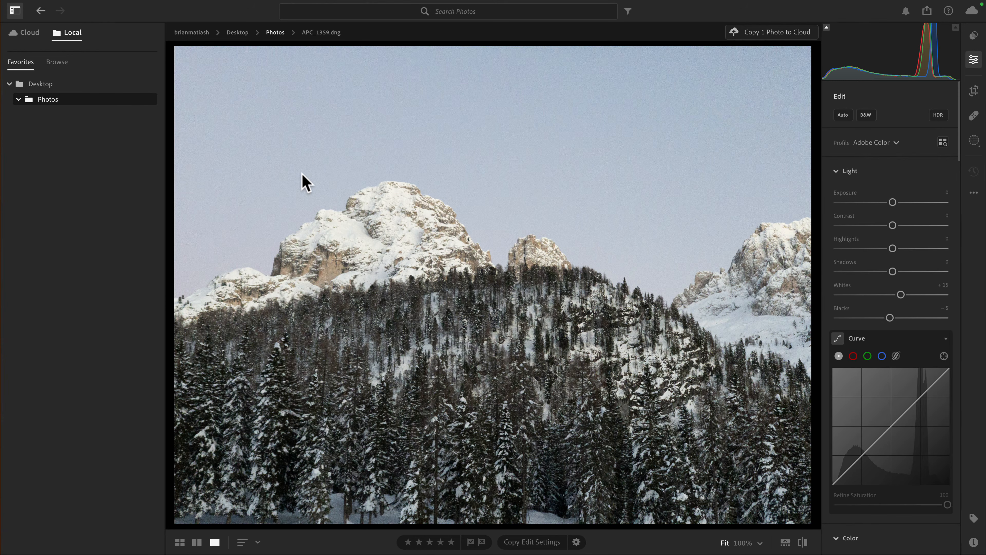
key("ctrl+Left")
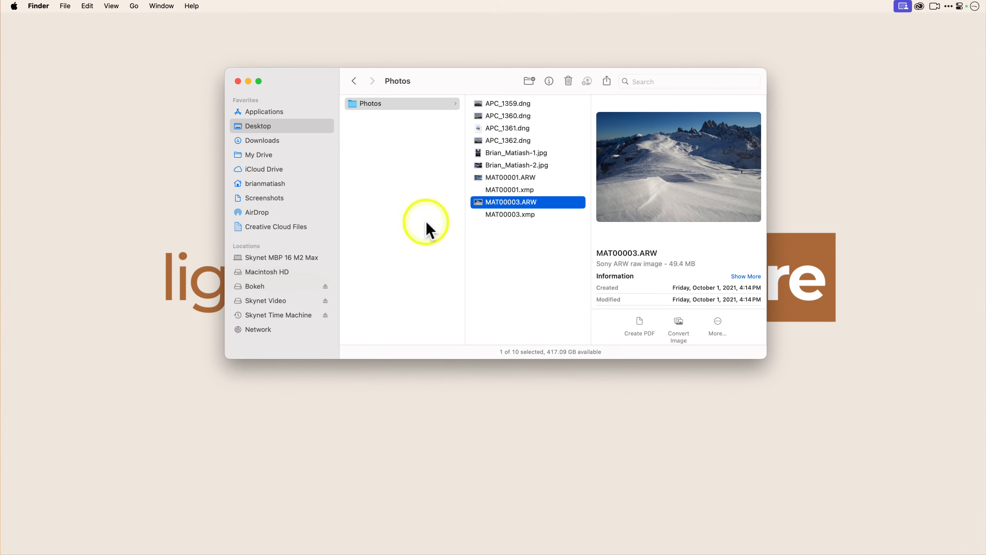
left_click(502, 218)
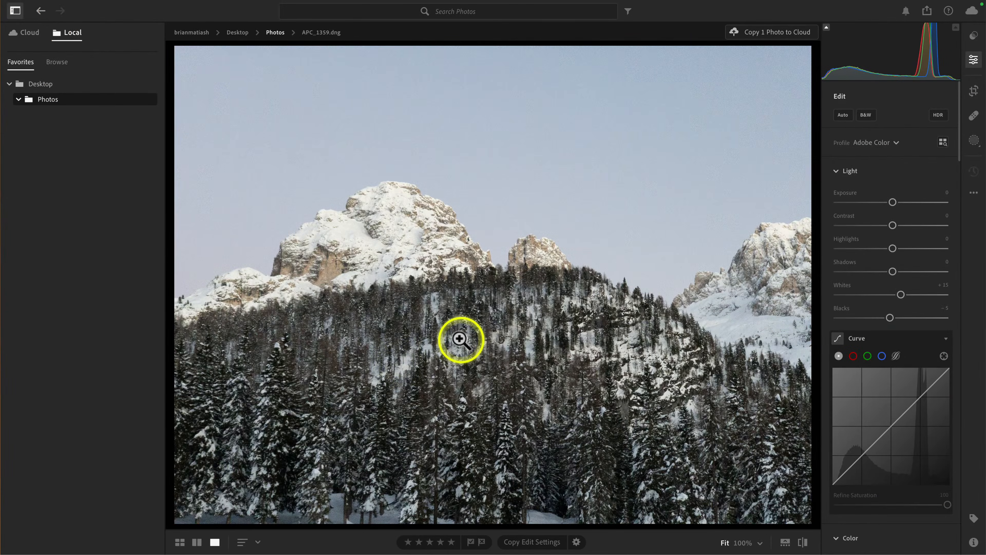
Return Lightroom to its grid, and compare MAT00001.xmp, APC_1362.dng and the portrait waterfall JPEG in Finder's Photos folder.
key("g")
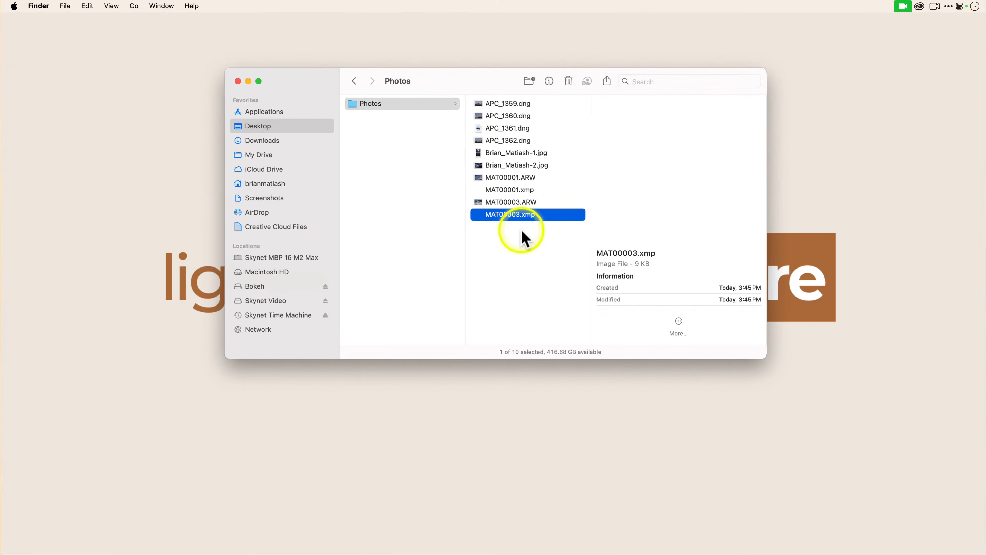
left_click(520, 190)
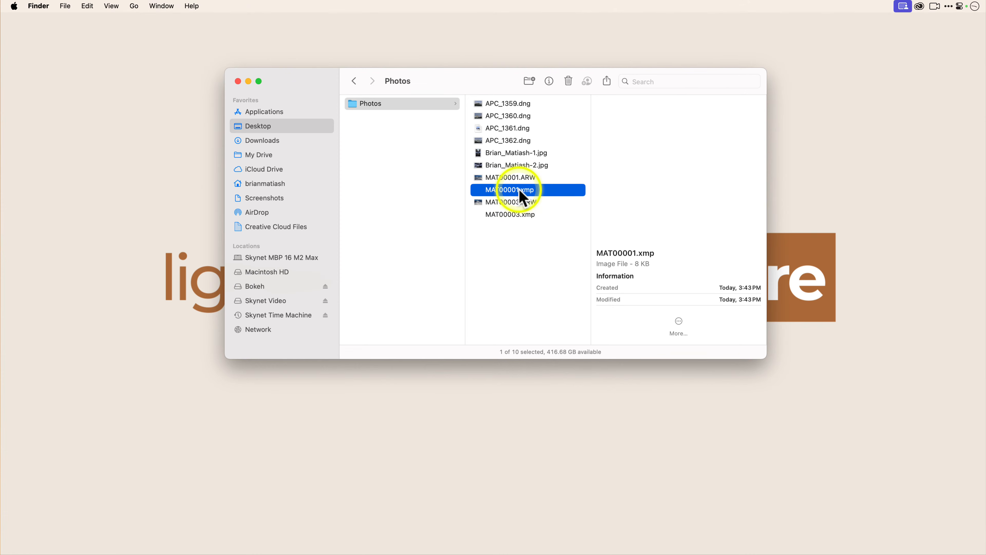
left_click(517, 142)
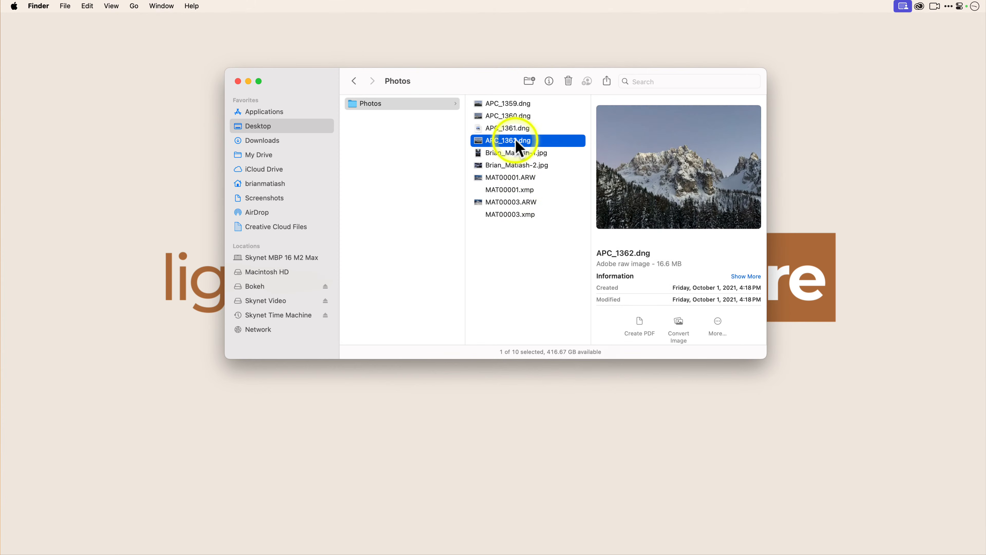
left_click(522, 153)
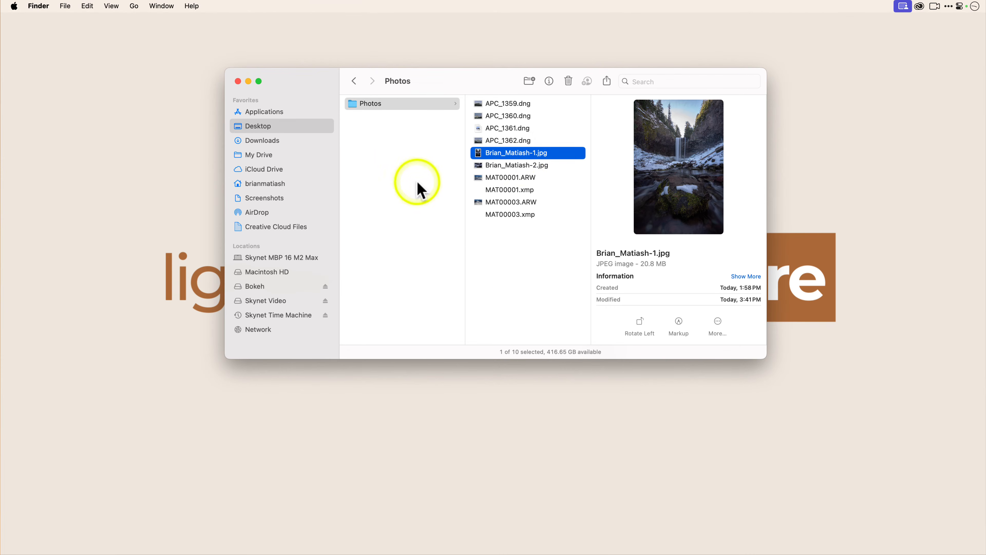
left_click(371, 104)
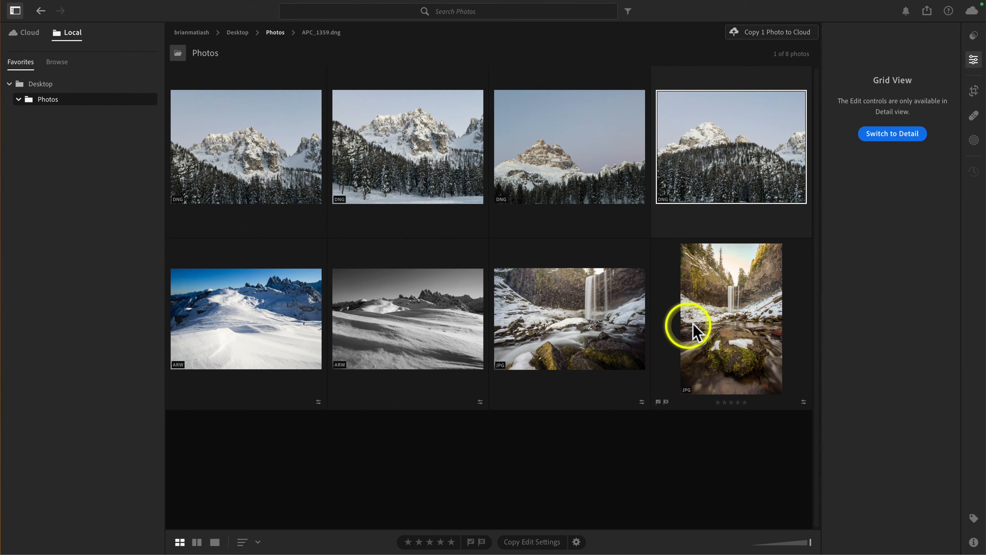
Open the portrait waterfall JPEG in Lightroom, and browse the local Bokeh drive to the 2009 folder in Legacy Photo Backup.
double_click(722, 320)
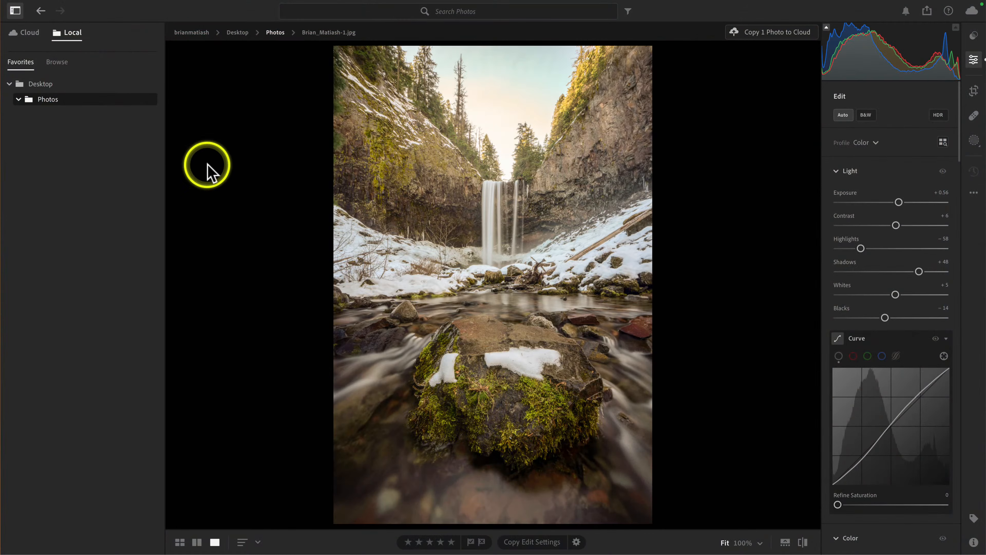
left_click(57, 63)
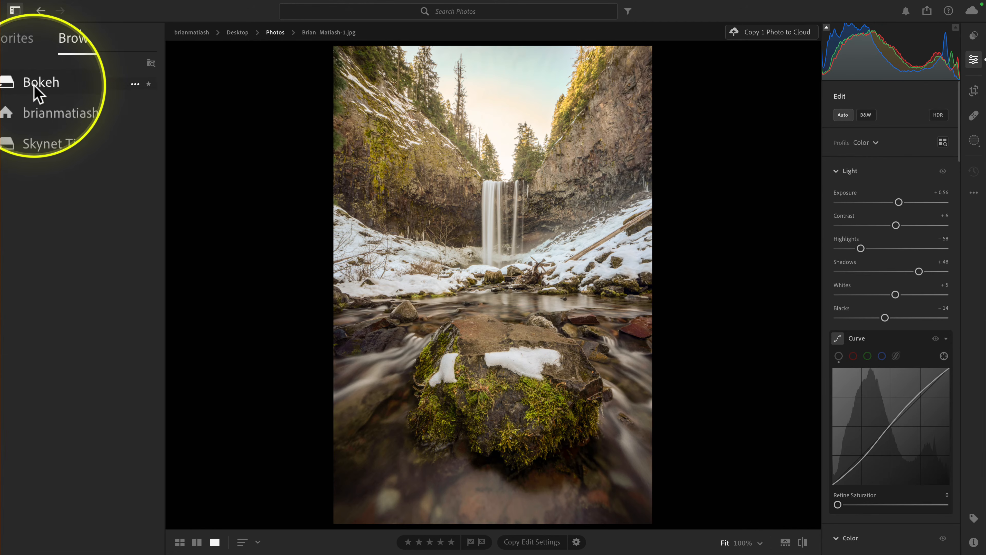
left_click(9, 83)
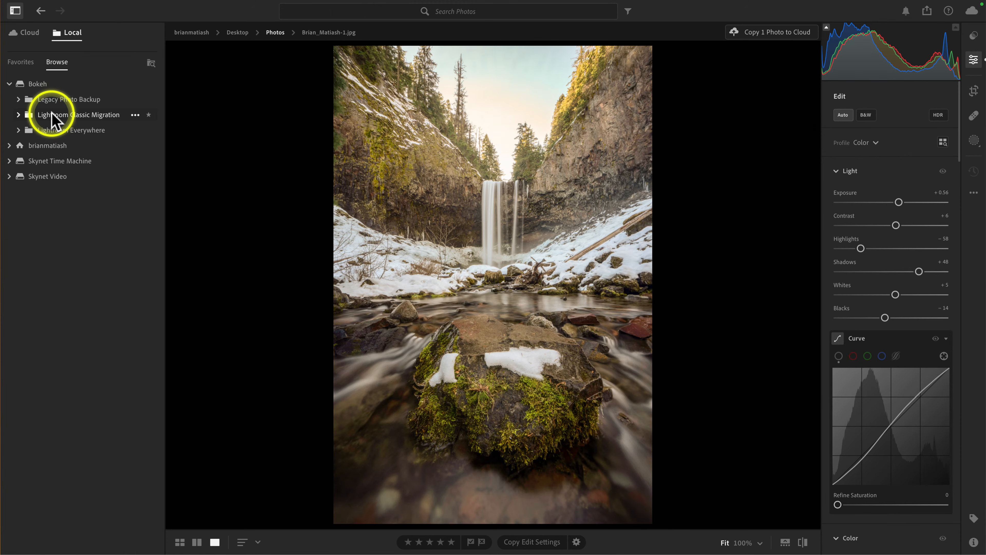
left_click(19, 100)
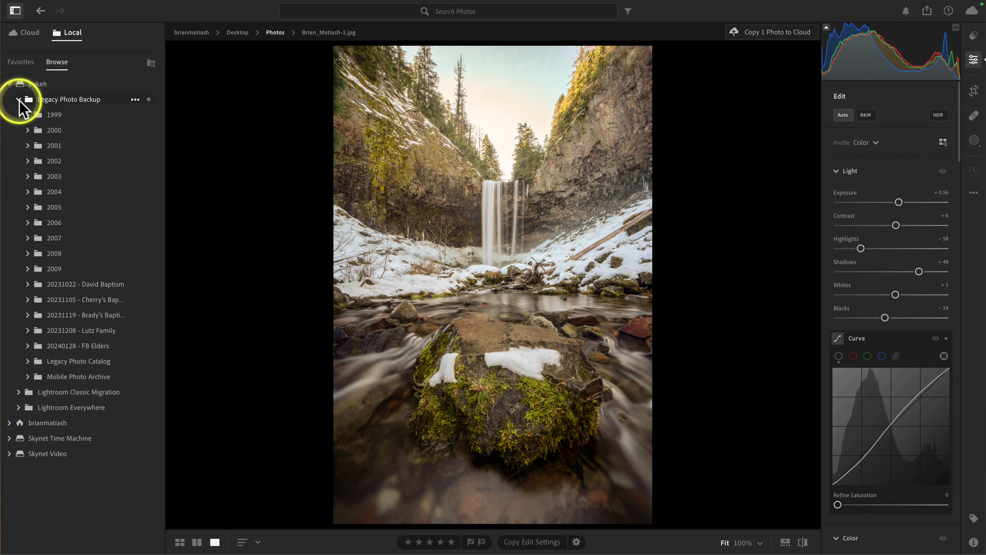
left_click(26, 268)
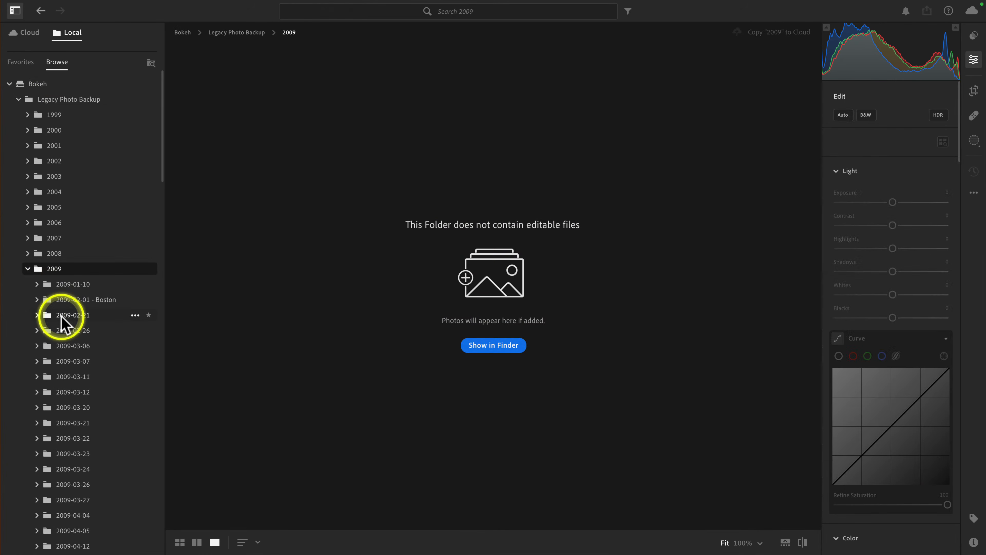
Browse the photos in the 2009-02-21 folder, view 20090221-IMG_3551.DNG in detail, and return to the grid.
left_click(68, 318)
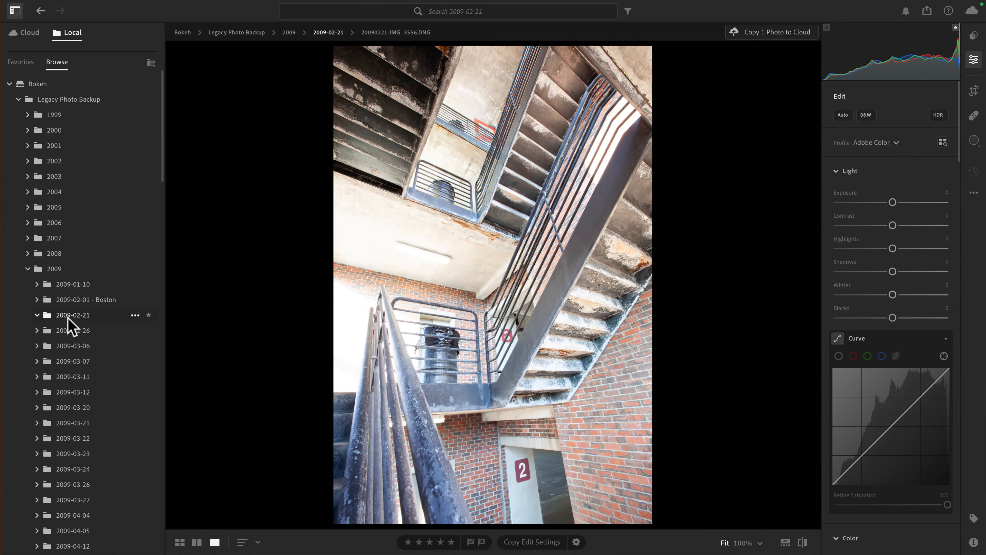
key("g")
scroll(462, 272, "down", 3)
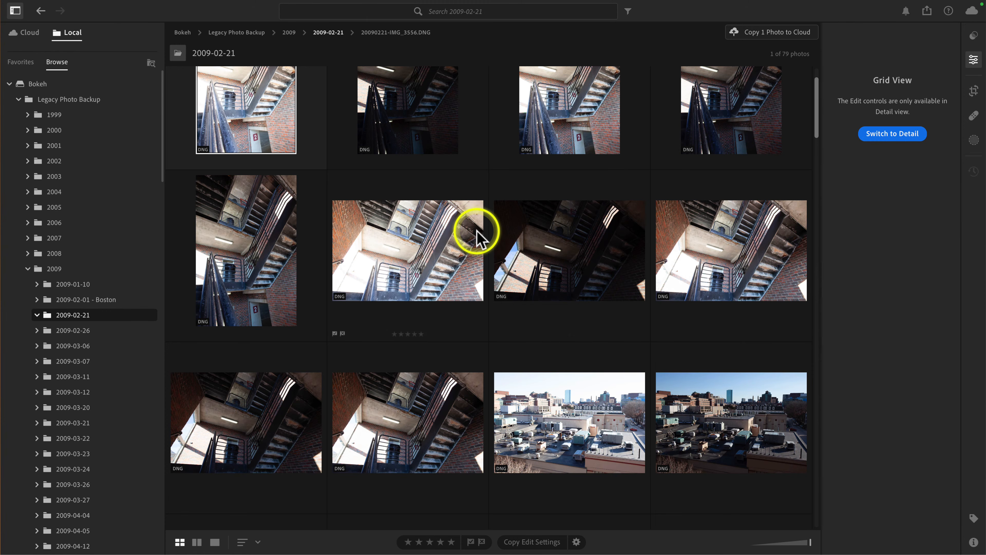
scroll(475, 229, "down", 1)
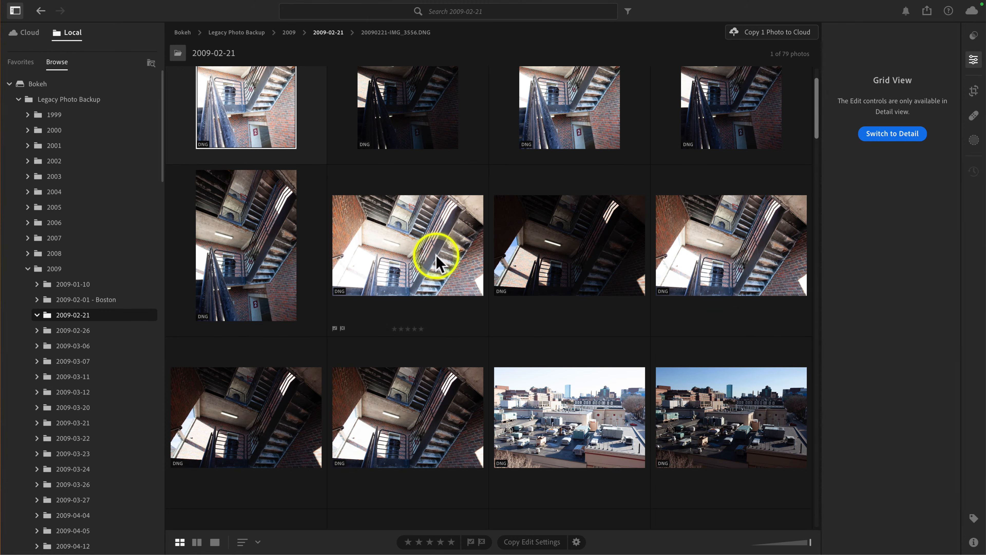
double_click(261, 227)
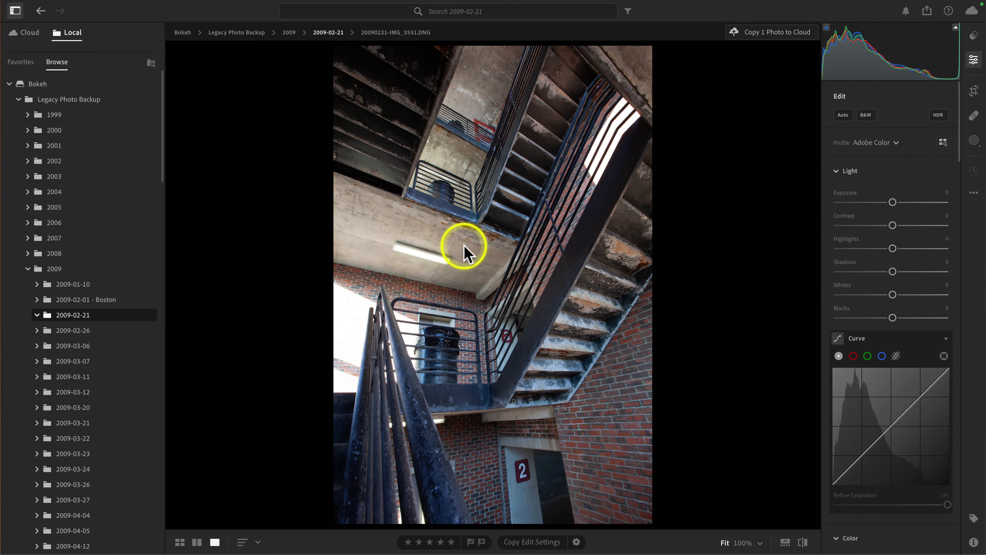
key("g")
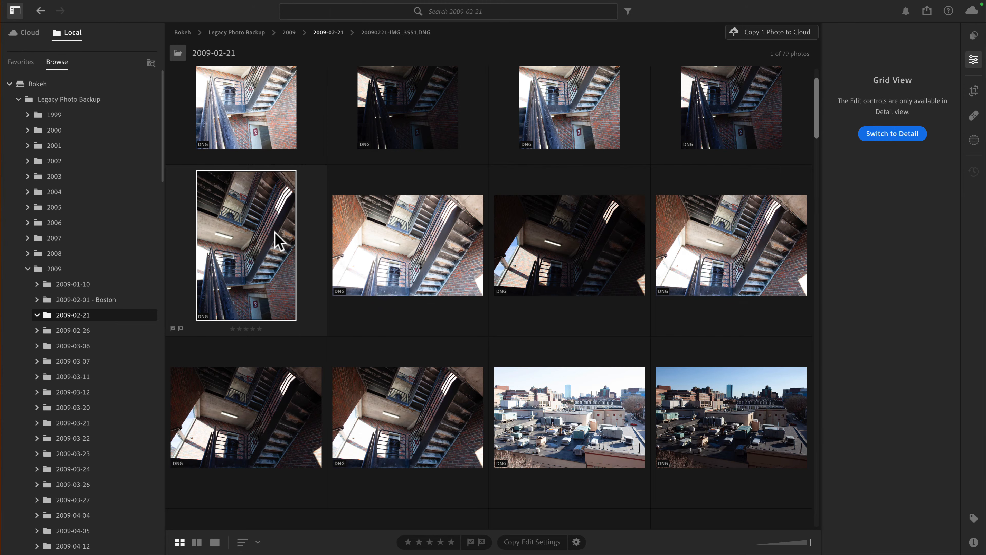
Return to the favorite Desktop Photos folder, briefly view MAT00003.ARW, and open APC_1362.dng in detail.
left_click(22, 63)
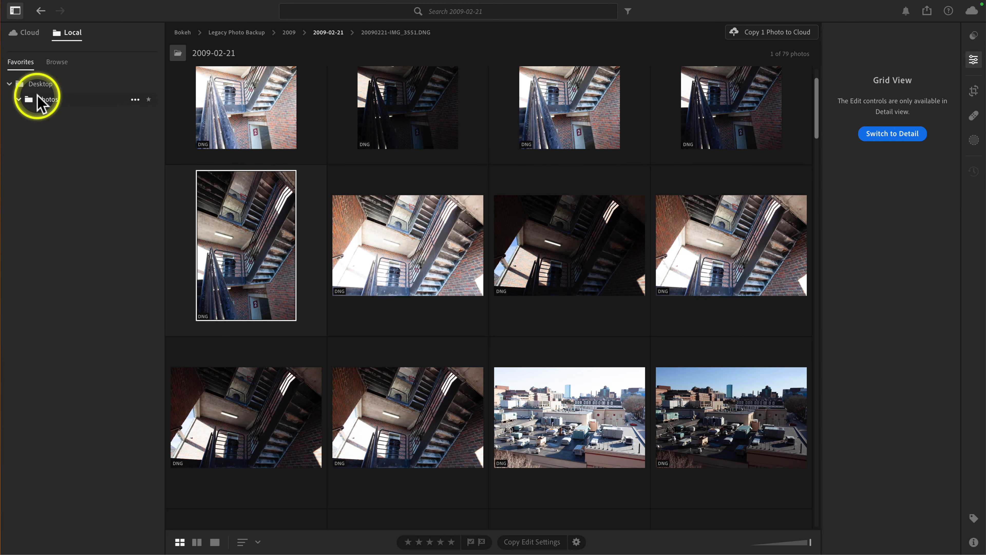
left_click(39, 100)
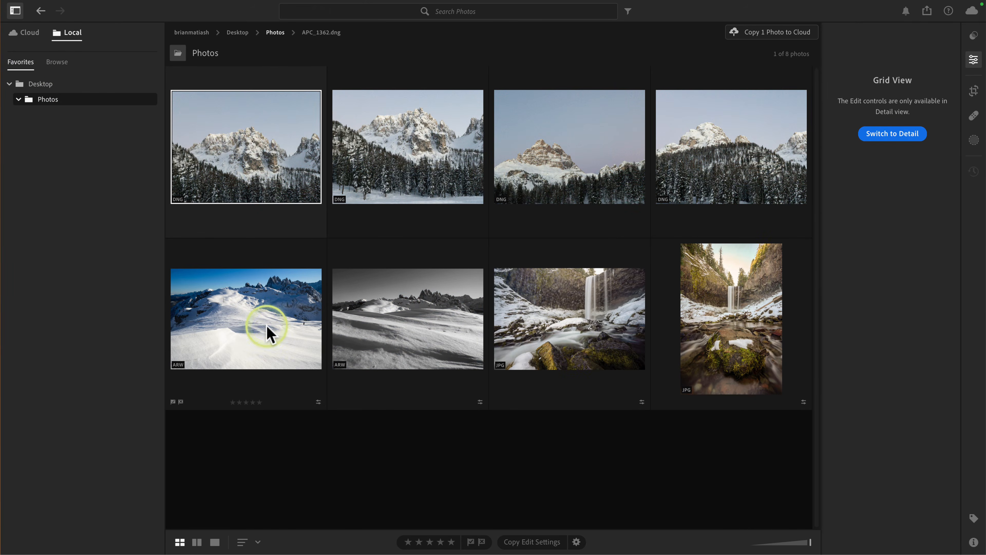
double_click(267, 324)
key("g")
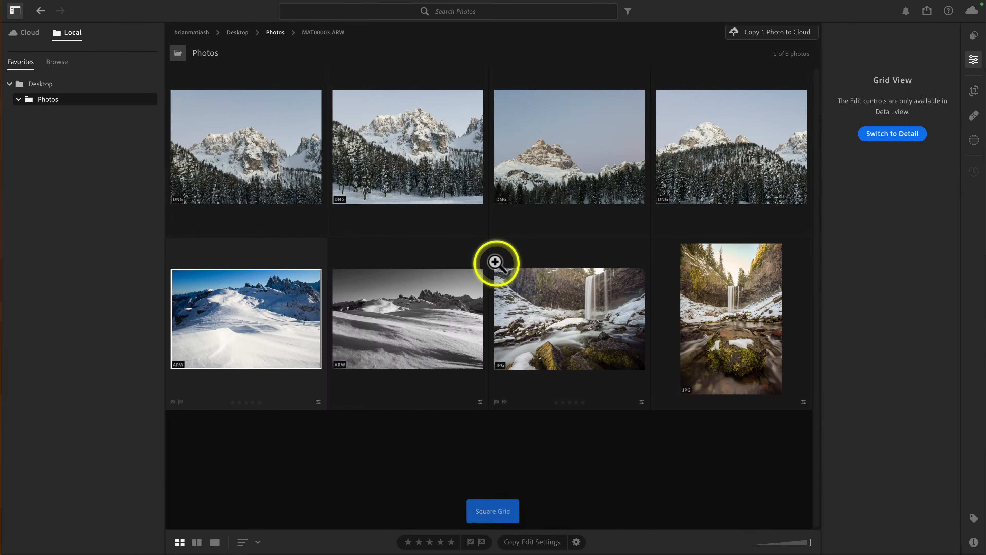
double_click(253, 159)
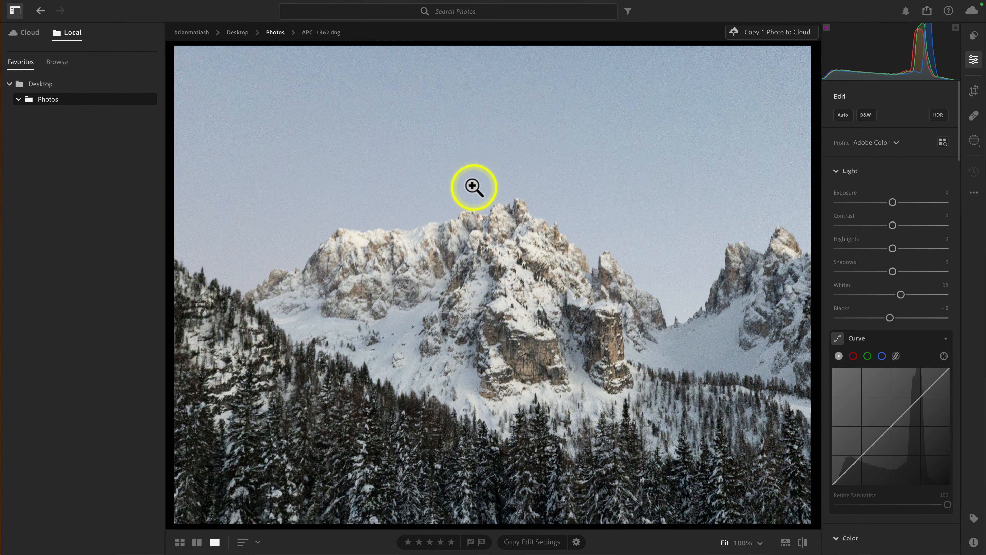
Preview Enhance Denoise on the sky of APC_1362.dng, compare it with the unenhanced version, and close without applying.
right_click(437, 197)
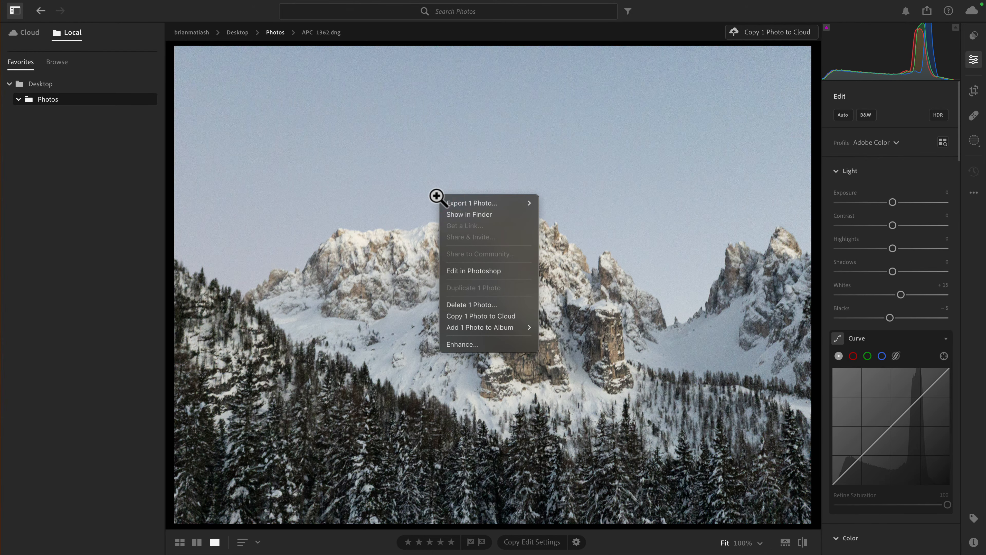
left_click(464, 345)
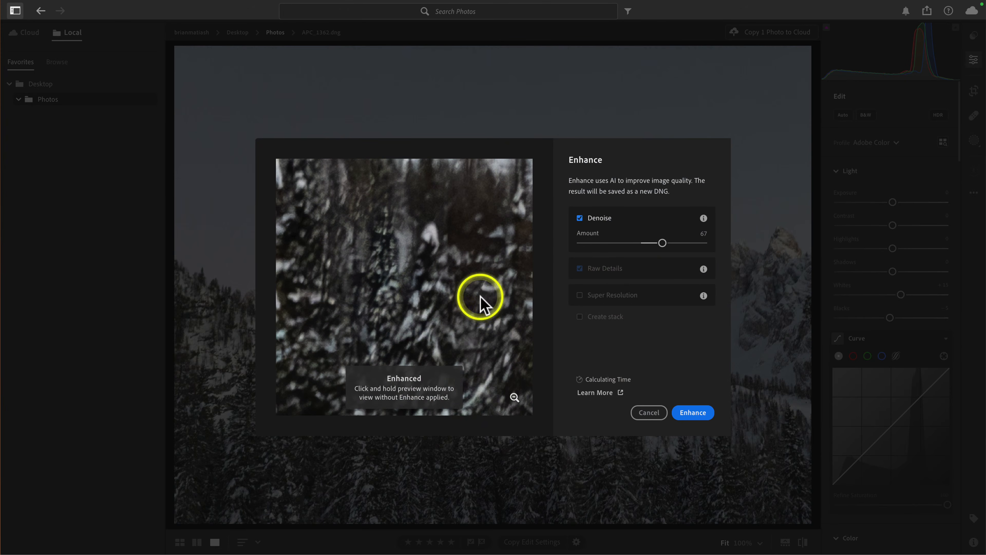
left_click(514, 397)
left_click(457, 267)
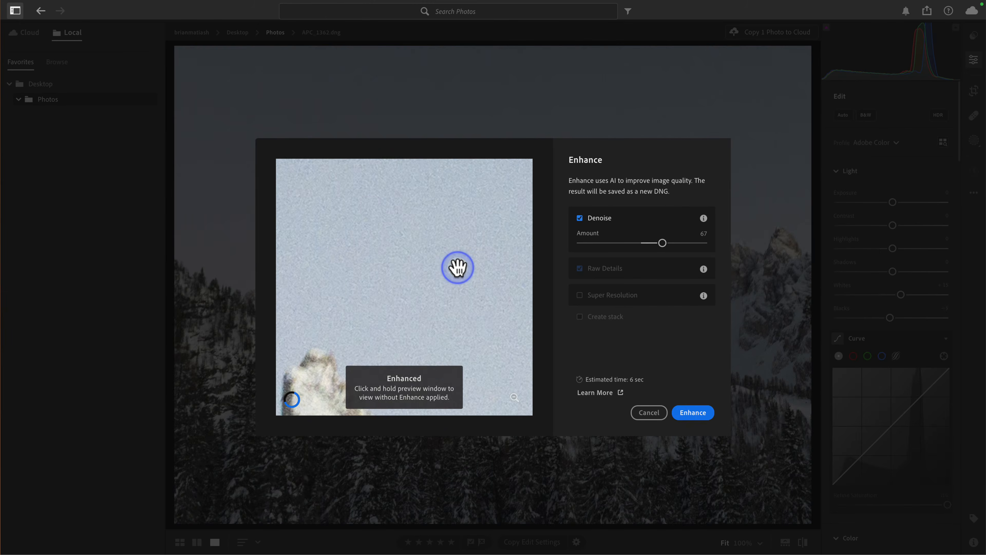
left_click(408, 318)
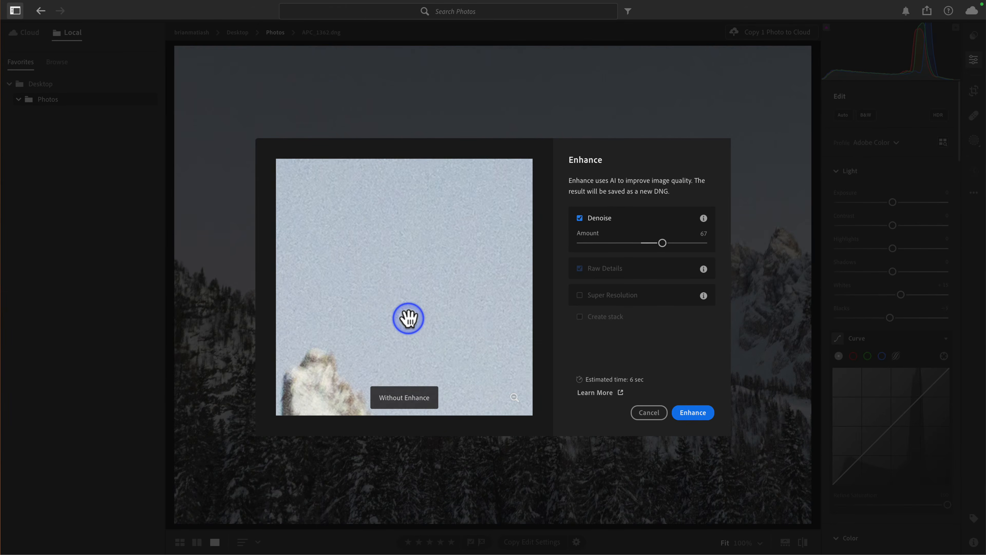
left_click(408, 319)
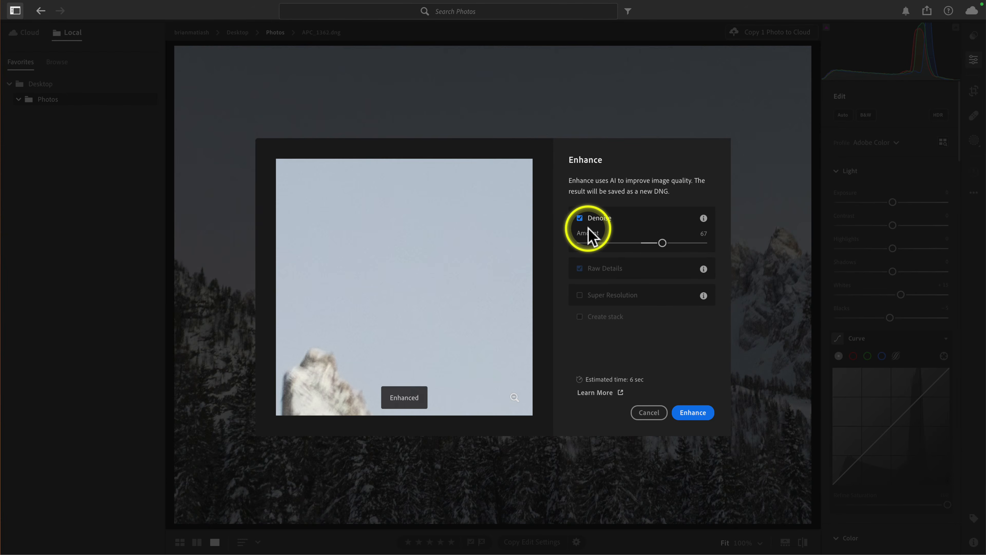
left_click(647, 413)
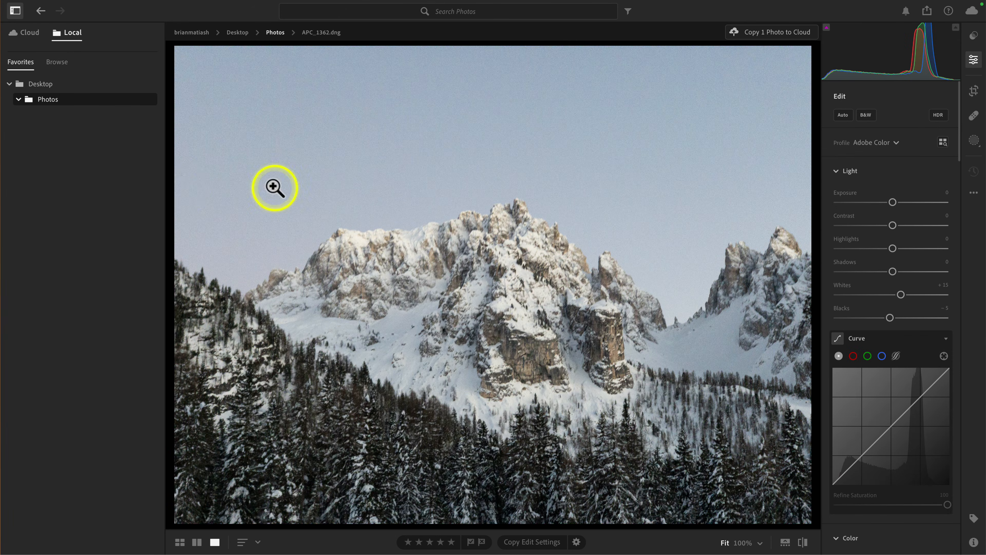
Select the first three DNG mountain photos in the grid and check the availability of Photo Merge for them.
key("g")
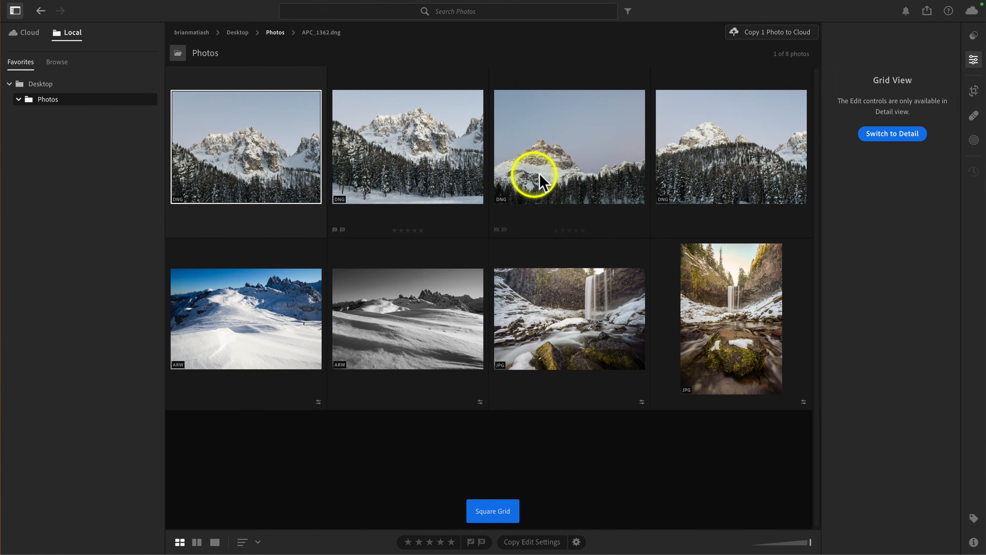
left_click(563, 170, "shift")
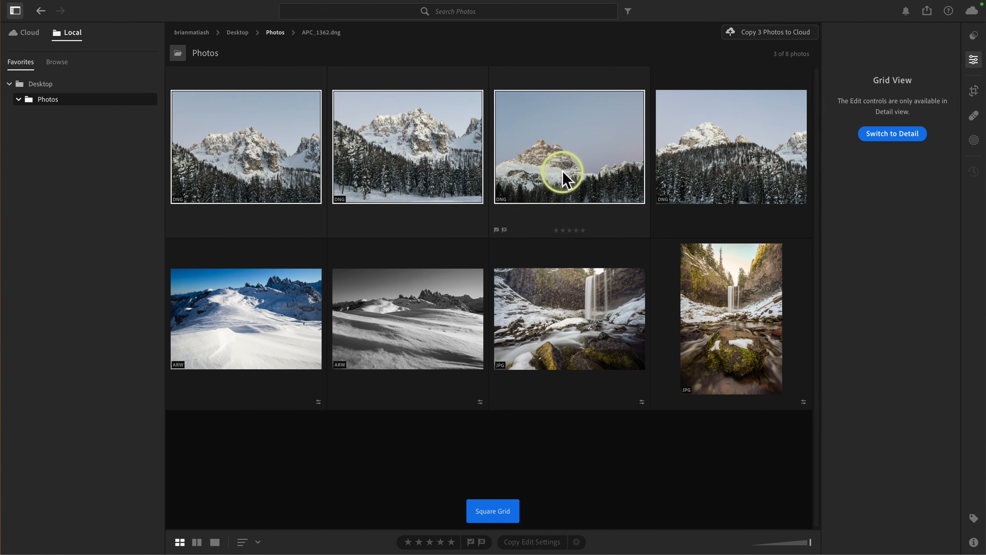
right_click(579, 174)
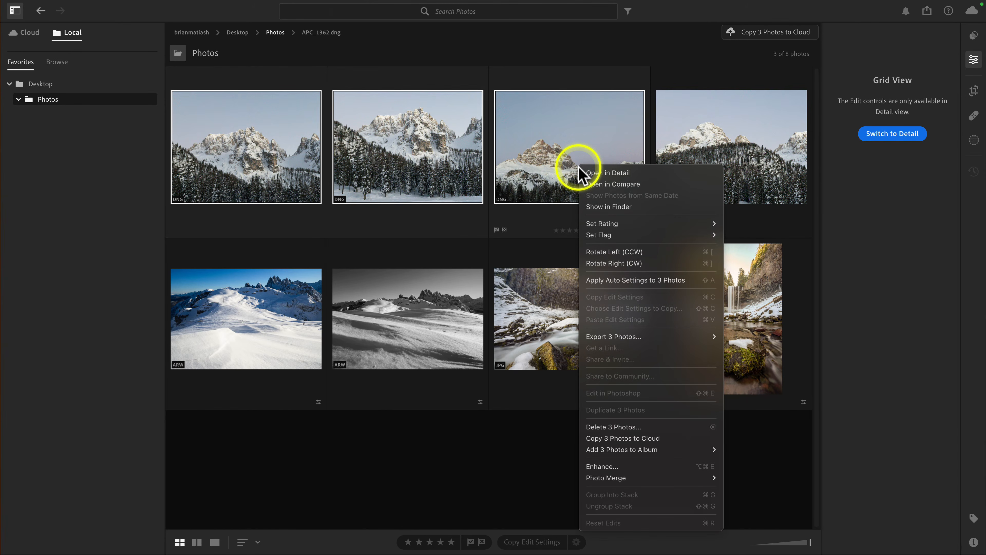
mouse_move(614, 481)
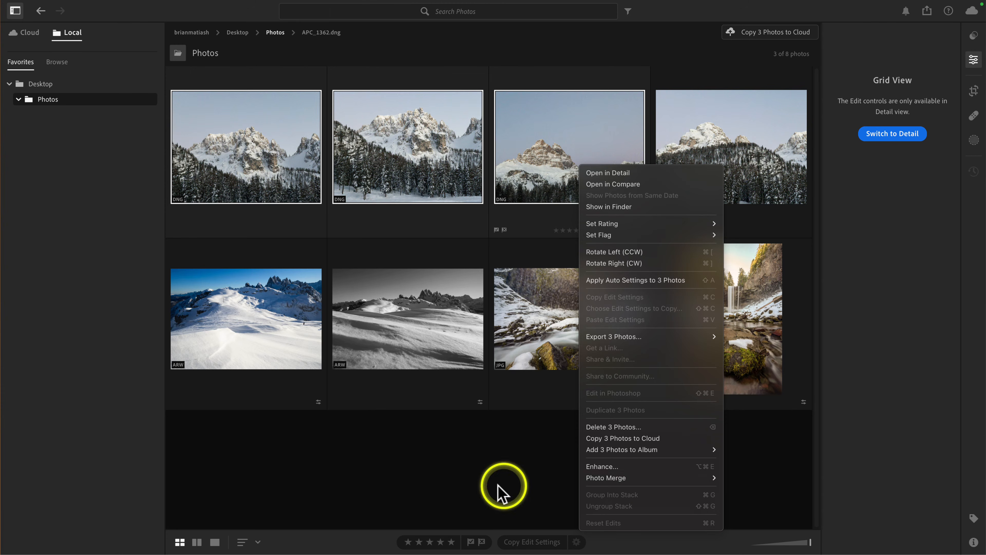
left_click(490, 489)
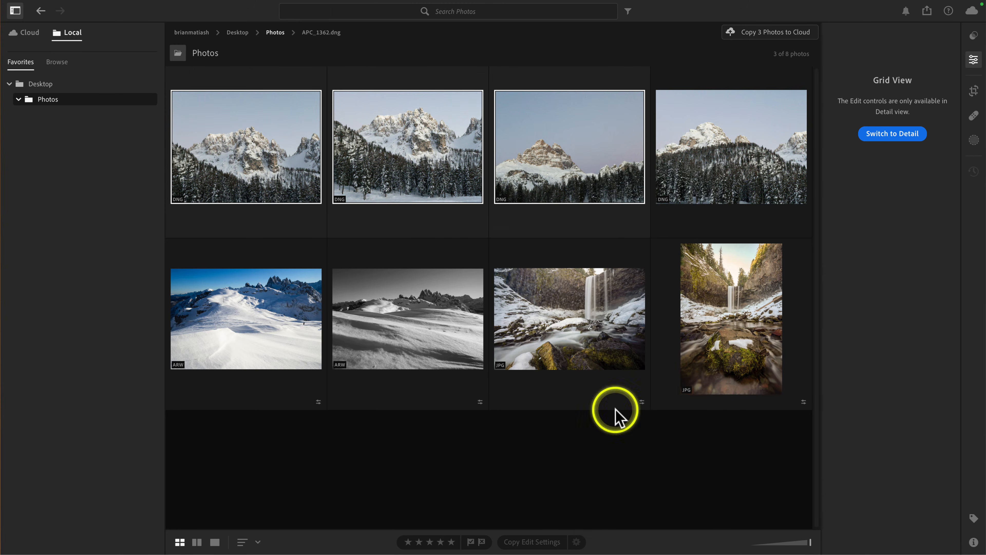
Open APC_1362.dng in detail and examine its edit controls from Light through Color Grading to Color Calibration.
left_click(895, 134)
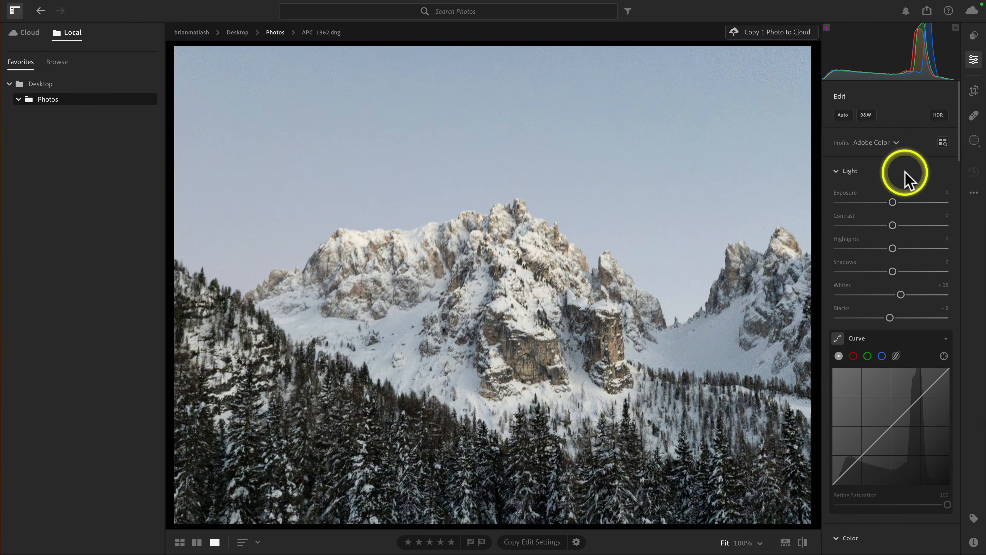
scroll(904, 177, "down", 5)
scroll(906, 176, "down", 11)
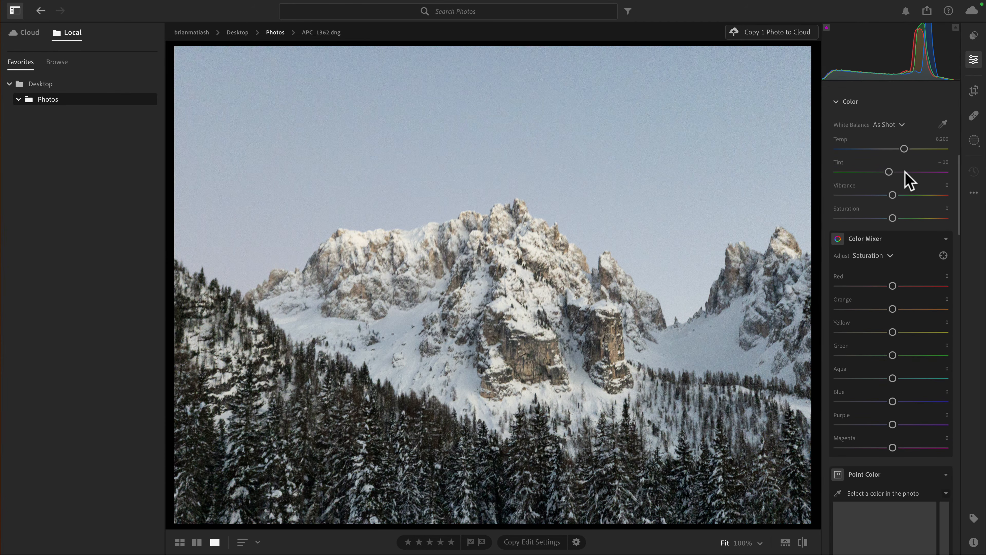
scroll(907, 180, "down", 20)
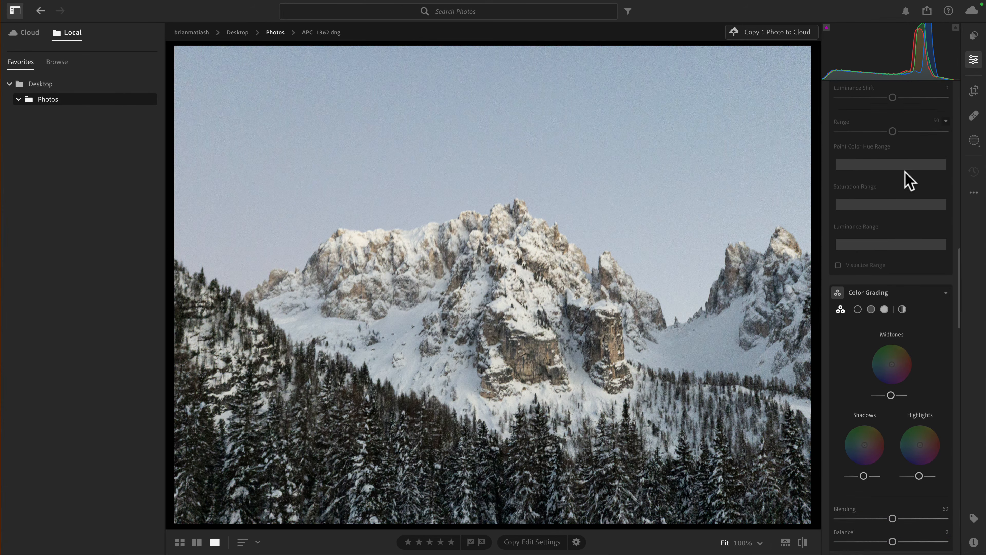
scroll(907, 179, "down", 6)
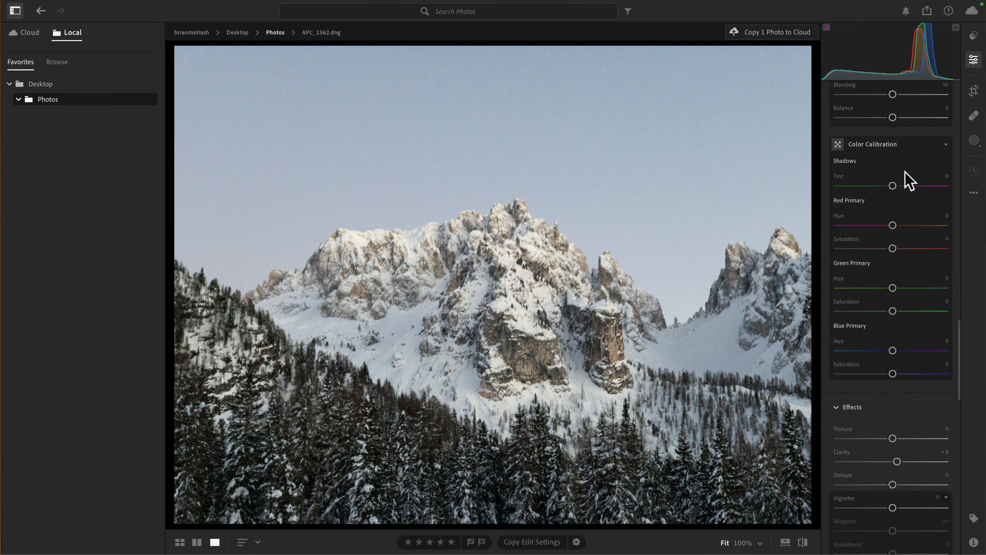
Switch to Lightroom Classic and examine the adjustment controls in its Develop module for comparison.
left_click(852, 153)
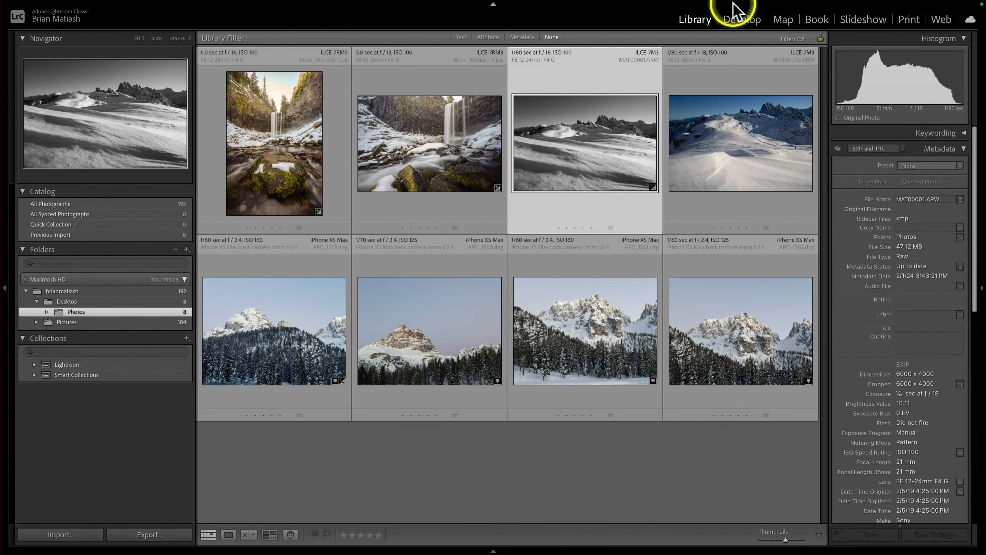
left_click(742, 20)
scroll(883, 315, "down", 20)
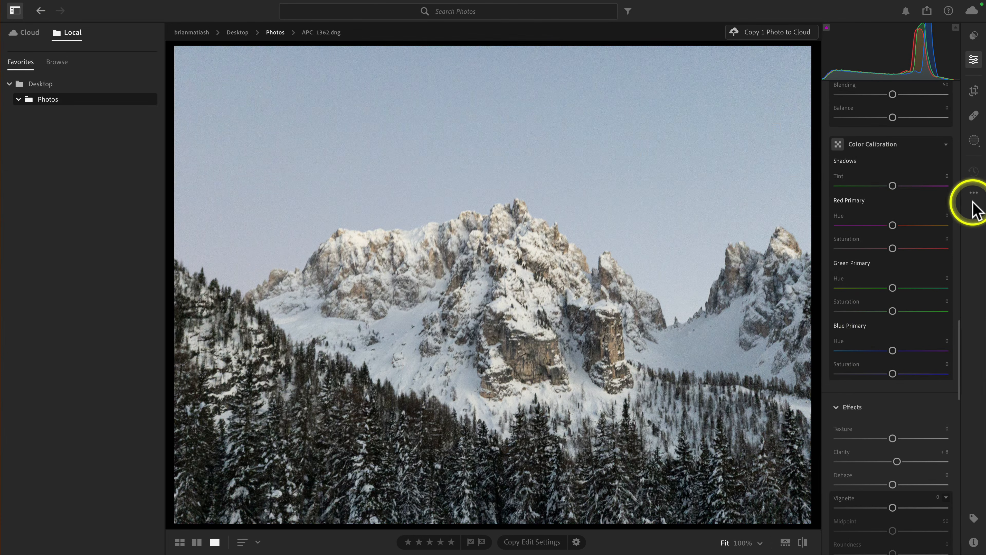
Back in Lightroom, check the Show Color Calibration option, and examine the Effects, Detail and Optics controls.
left_click(974, 194)
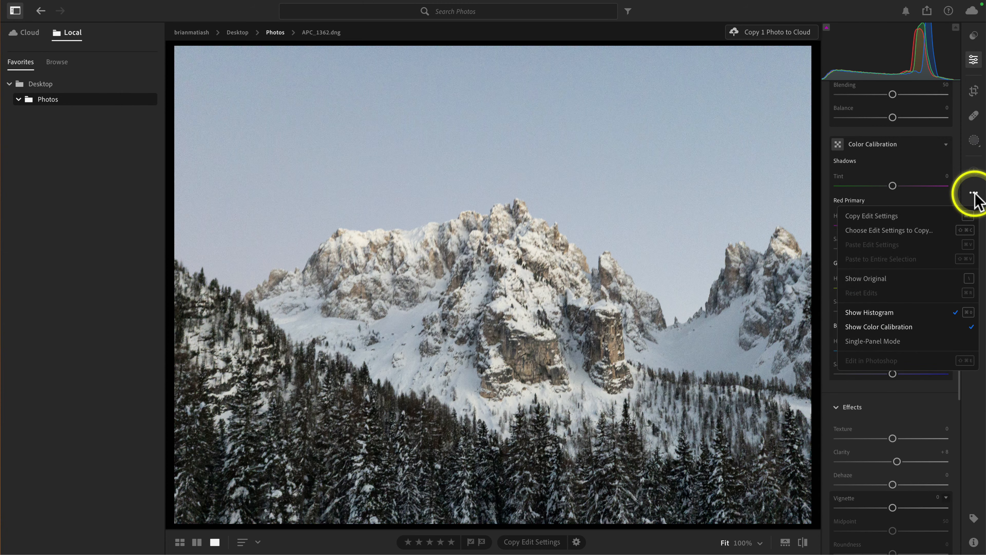
left_click(974, 194)
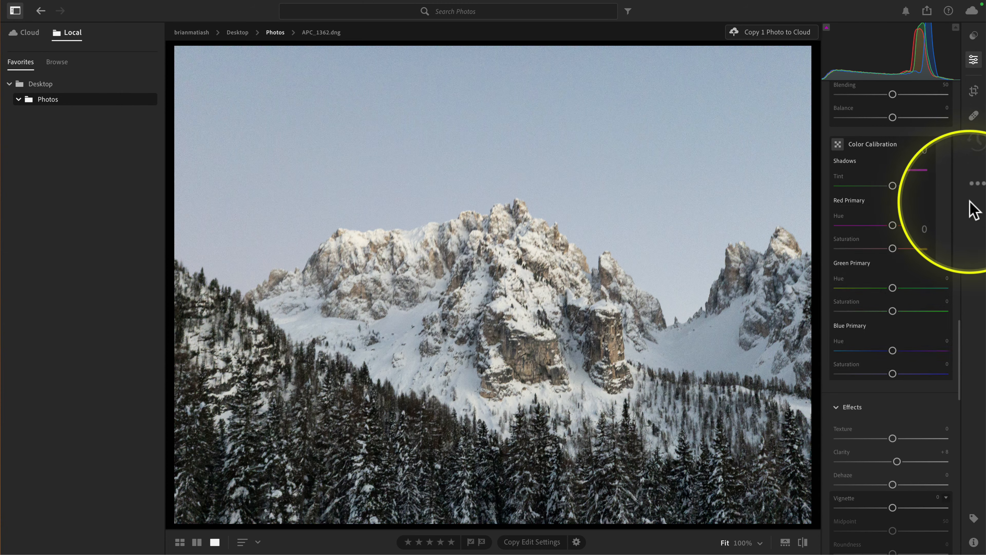
left_click(974, 194)
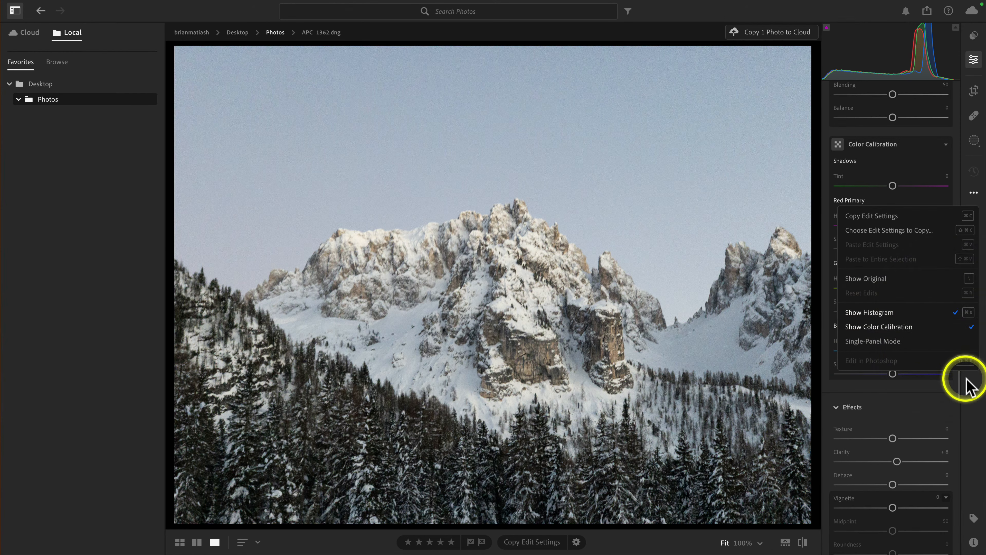
left_click(974, 395)
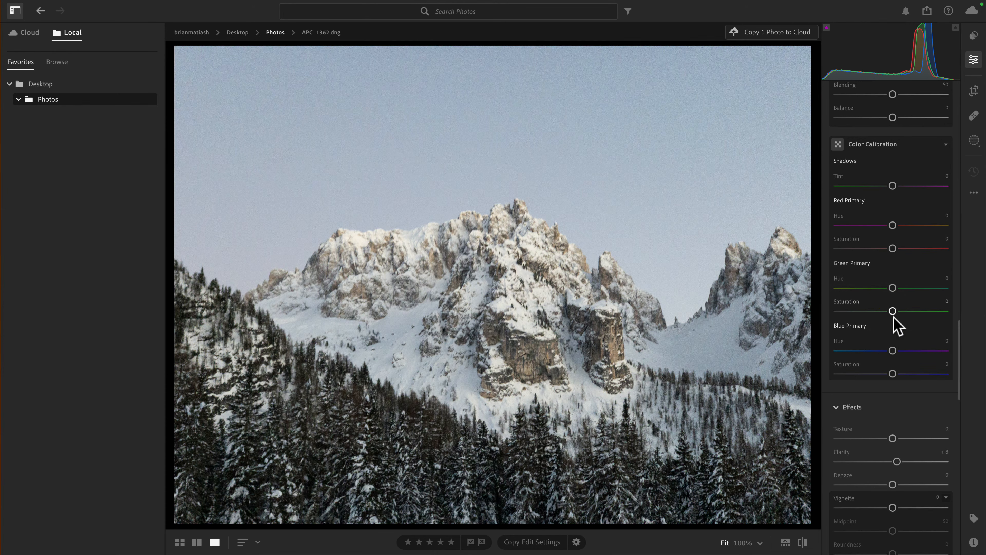
scroll(894, 319, "down", 15)
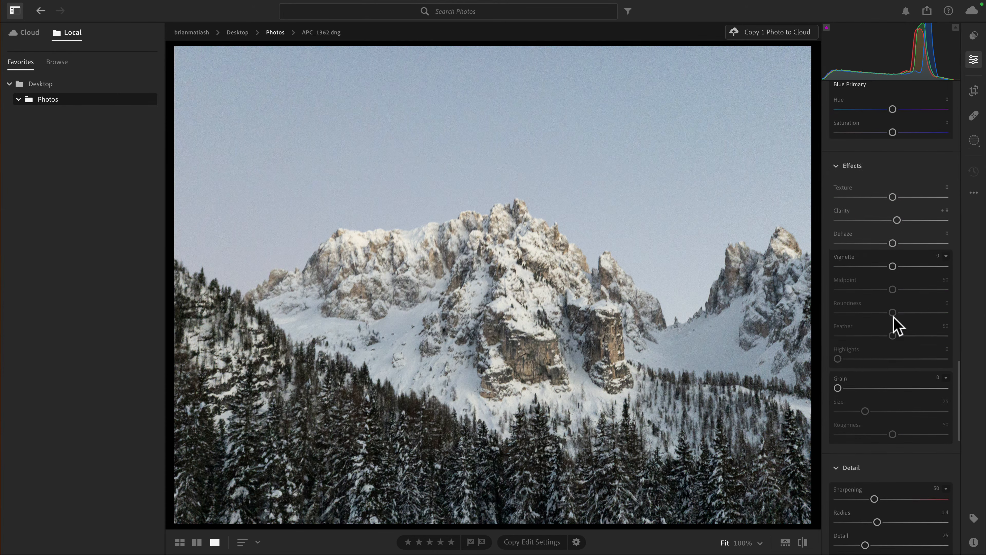
scroll(893, 316, "down", 3)
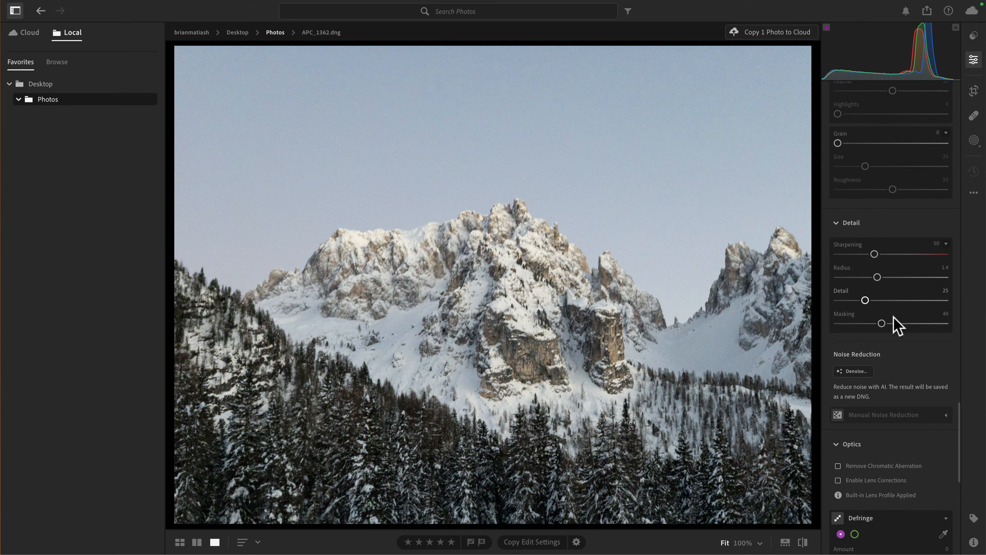
Return Lightroom to its grid, and switch to the Library grid of the Photos folder in Lightroom Classic.
key("g")
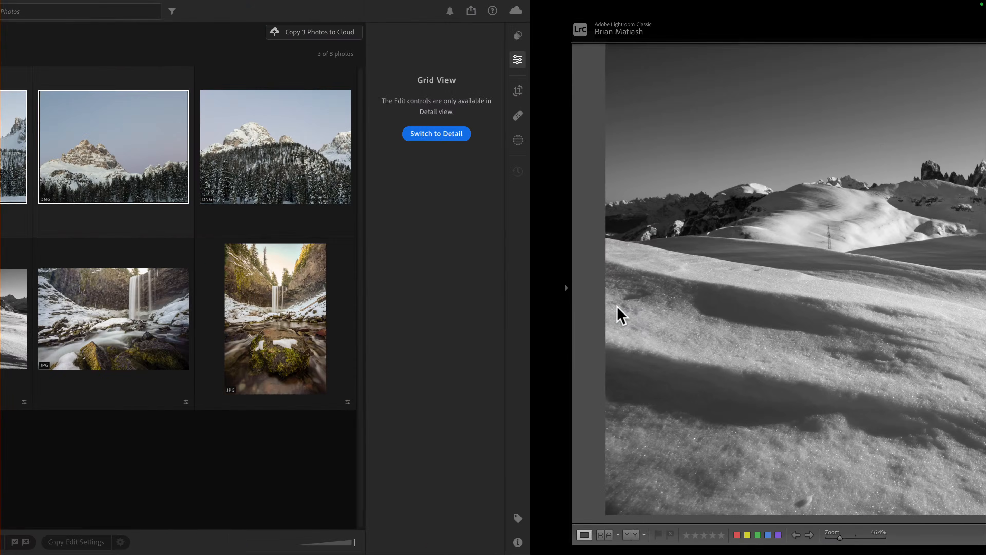
key("g")
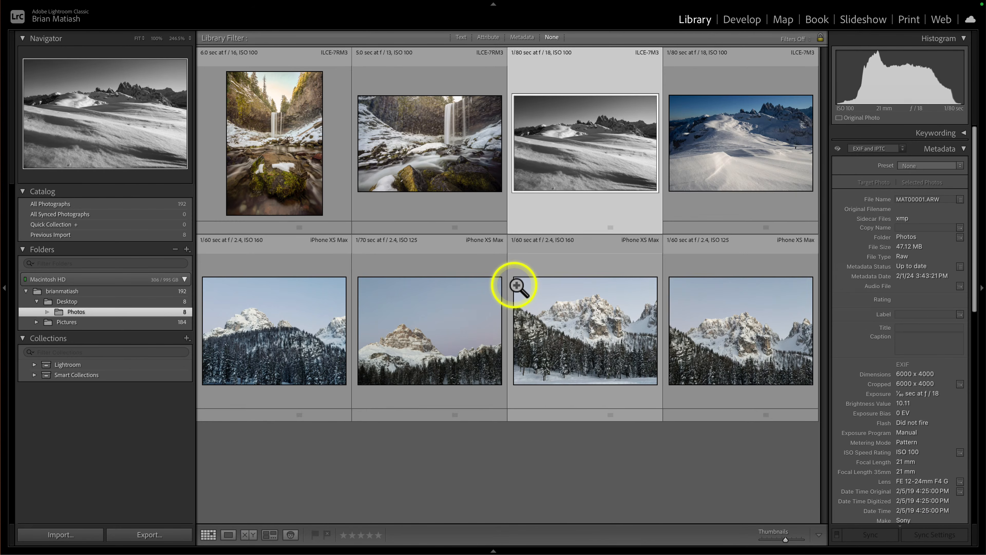
left_click(359, 242)
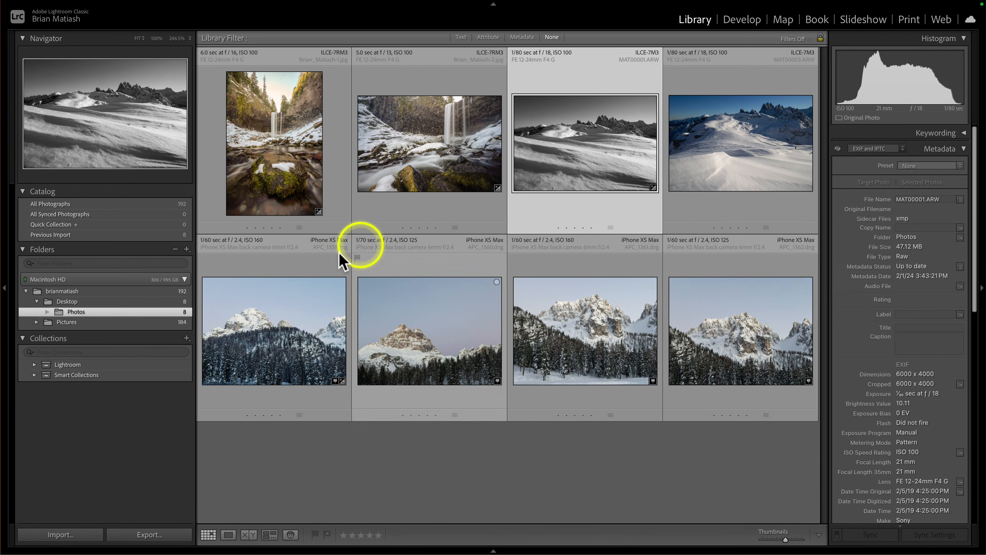
Switch to Lightroom, select three neighbouring DNG photos ending with APC_1359.dng, and check the option for copying the selection to the cloud.
left_click(578, 269, "shift")
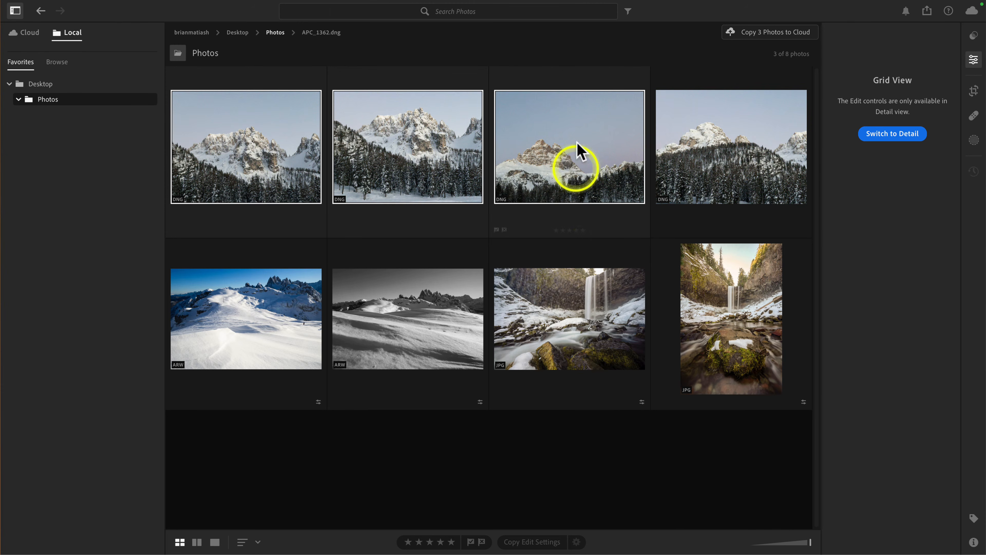
left_click(686, 137)
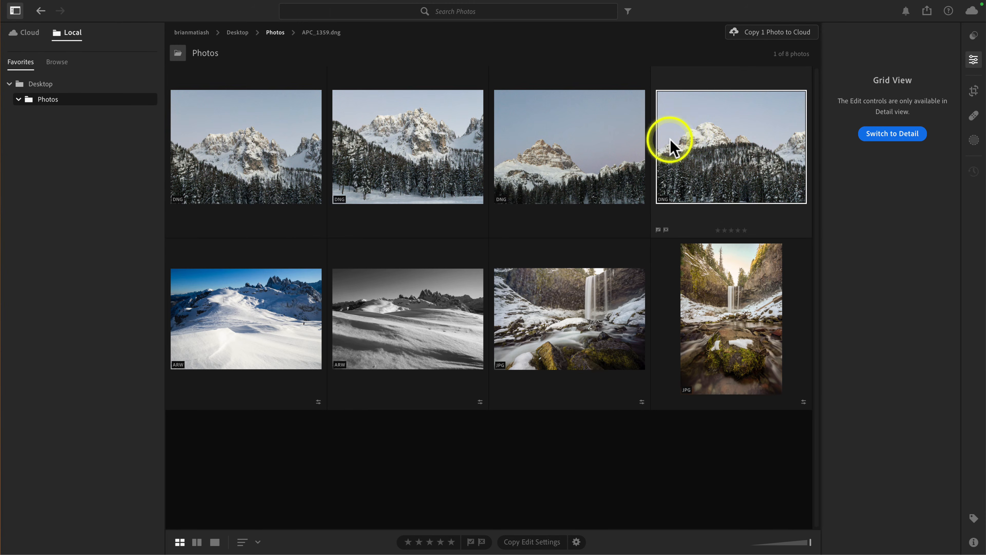
left_click(396, 150, "shift")
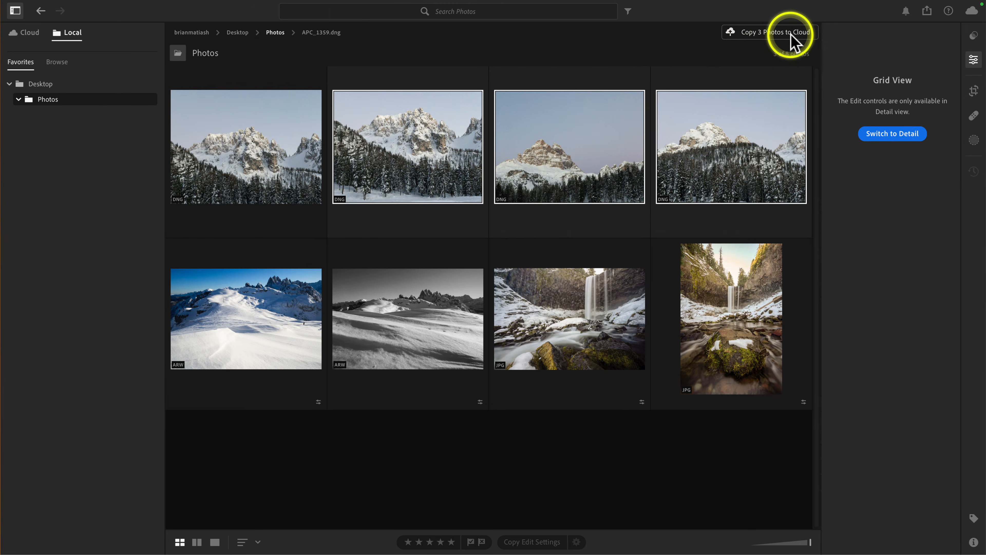
mouse_move(726, 38)
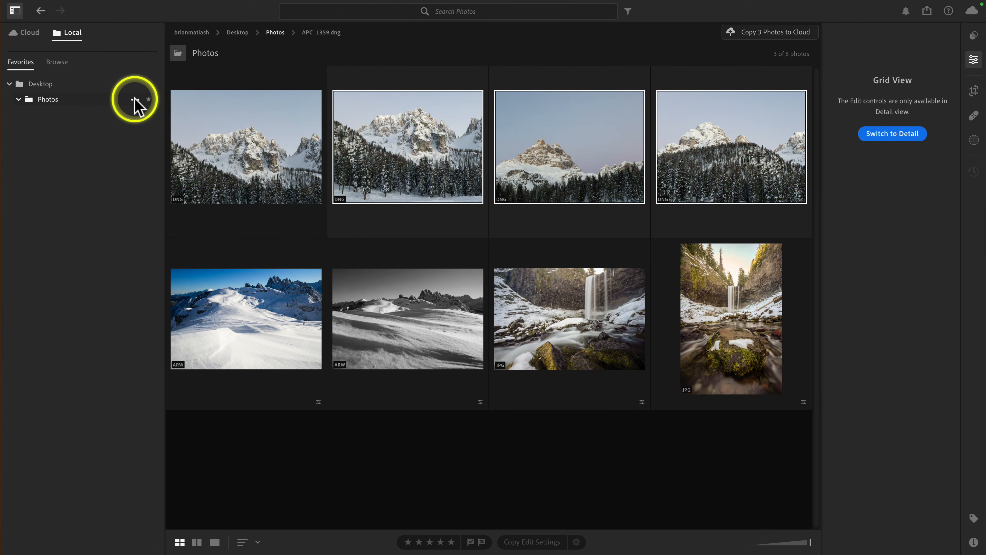
Examine the Photos folder's options, including Copy to Cloud and Add as Favorite, and dismiss them without choosing any.
left_click(134, 99)
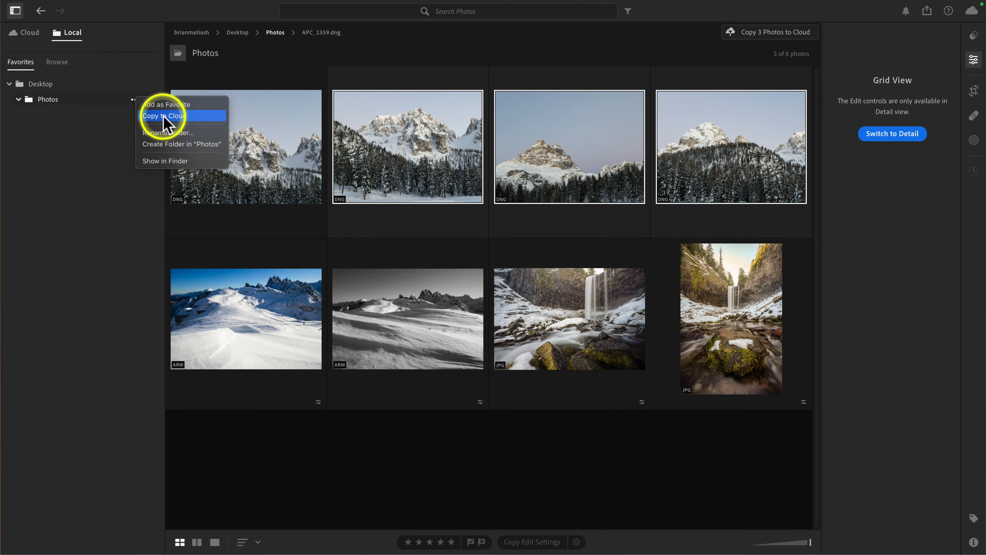
left_click(90, 157)
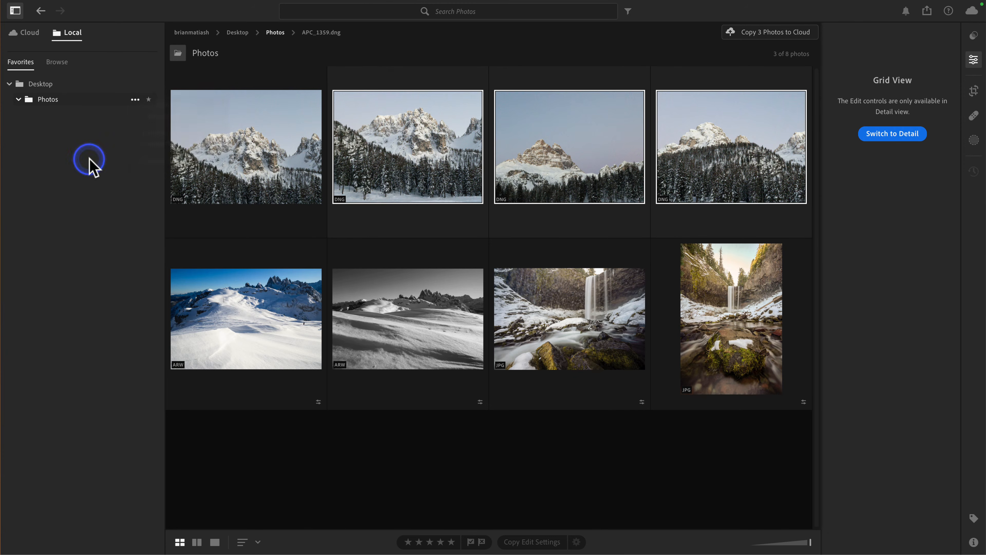
left_click(134, 100)
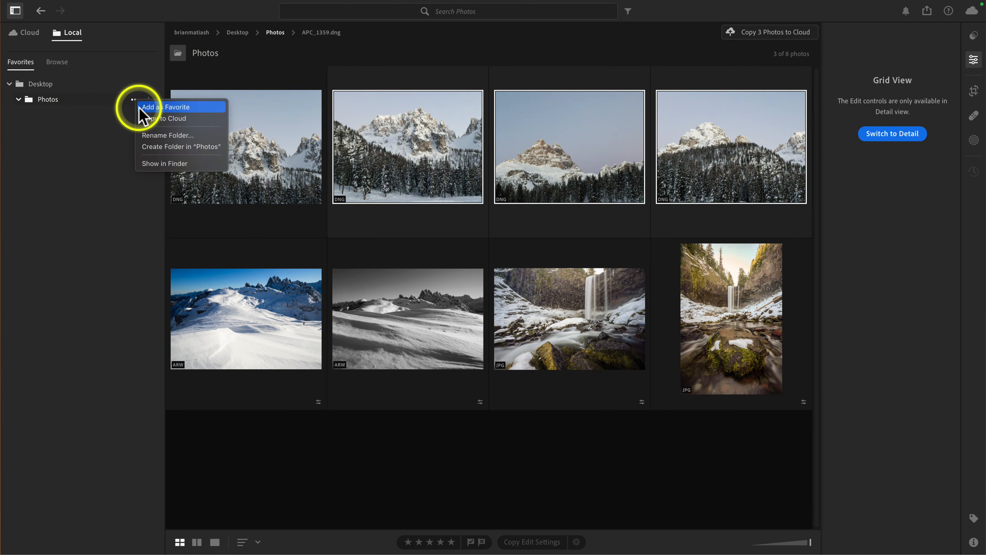
left_click(87, 143)
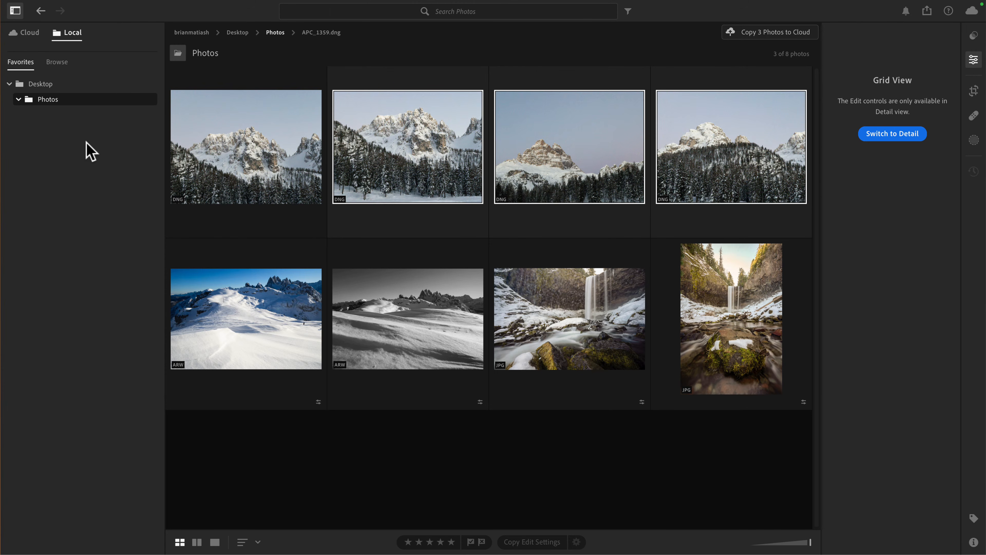
Switch to Lightroom Classic and compare what its Library shows for the Photos folder and its parent Desktop folder.
key("ctrl+Right")
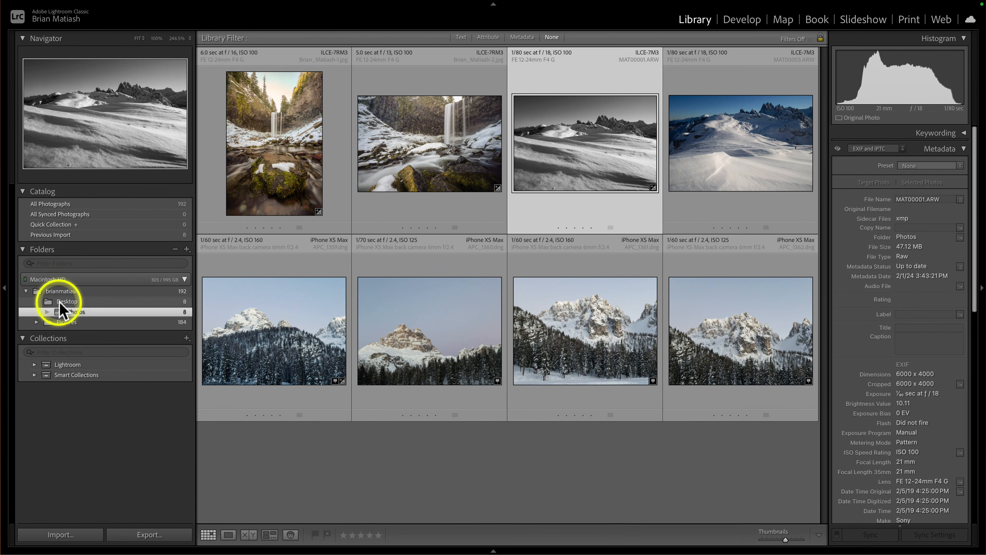
left_click(73, 311)
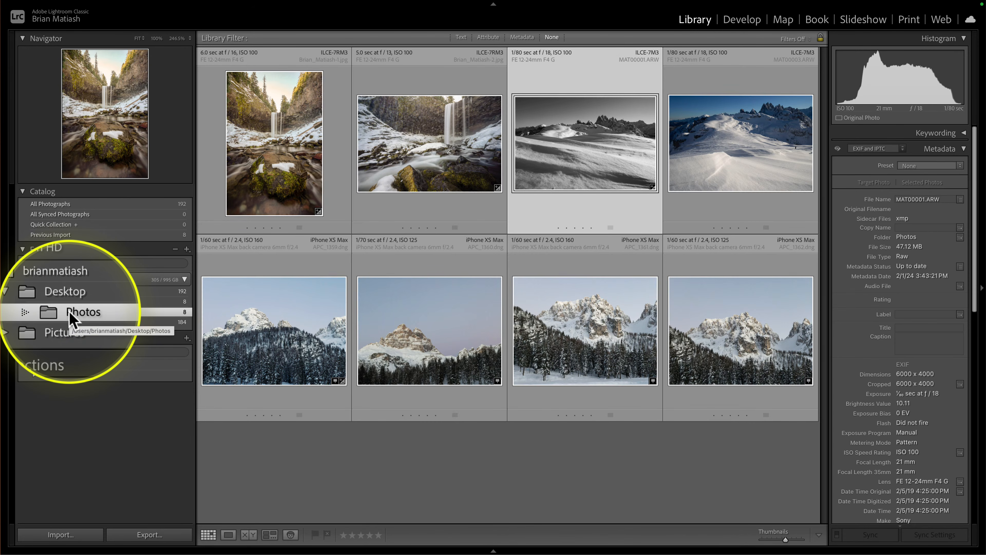
left_click(74, 302)
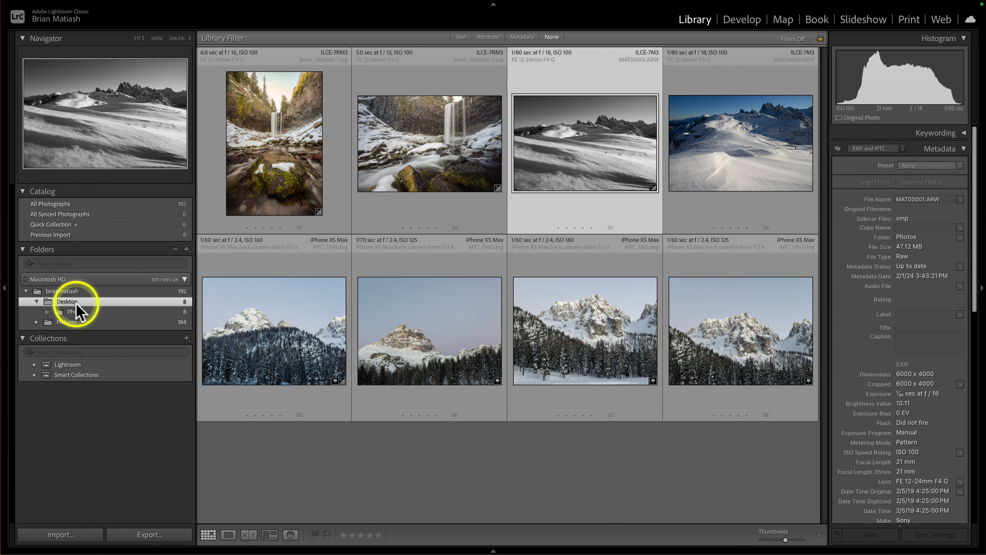
mouse_move(93, 310)
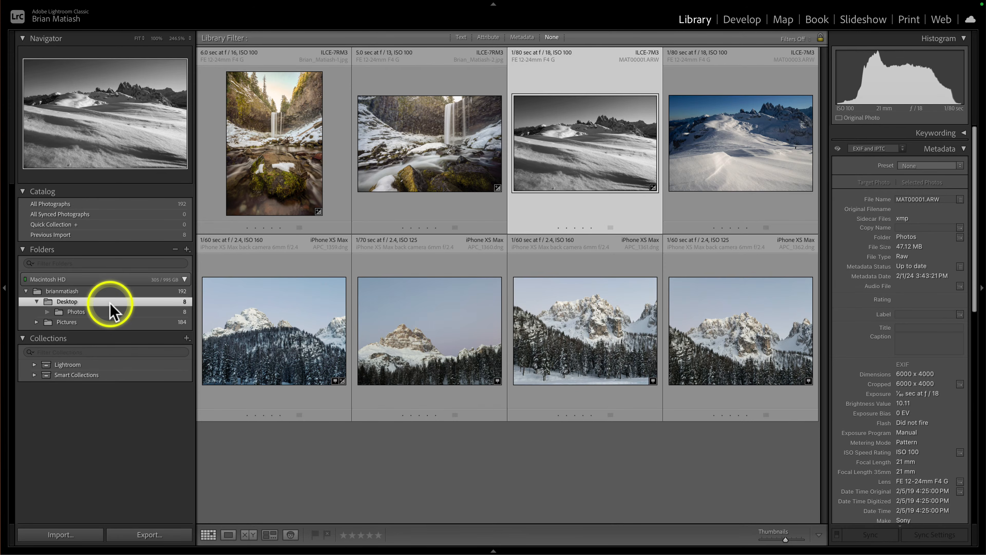
left_click(98, 313)
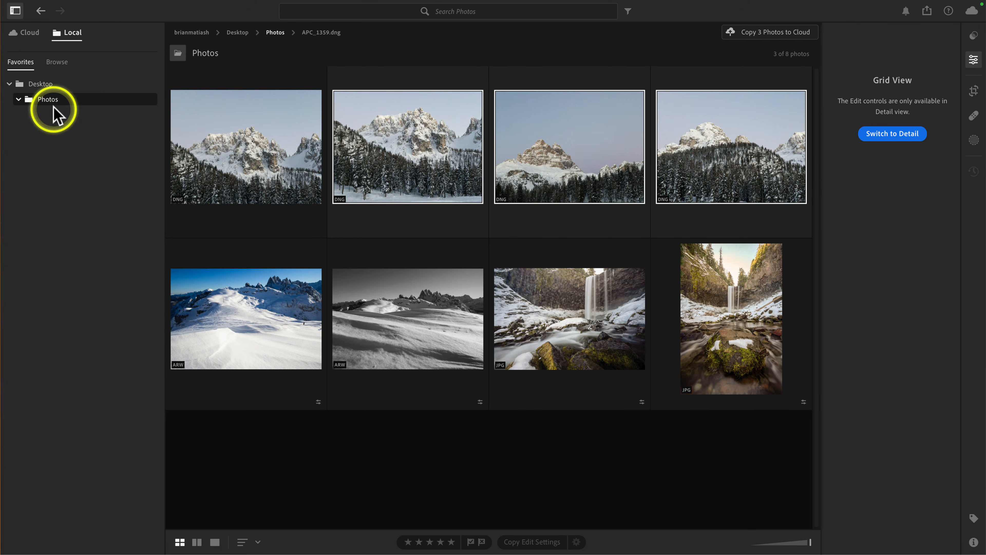
Back in Lightroom, alternate between the local Desktop folder and its Photos subfolder to compare their contents, ending on Photos.
left_click(48, 88)
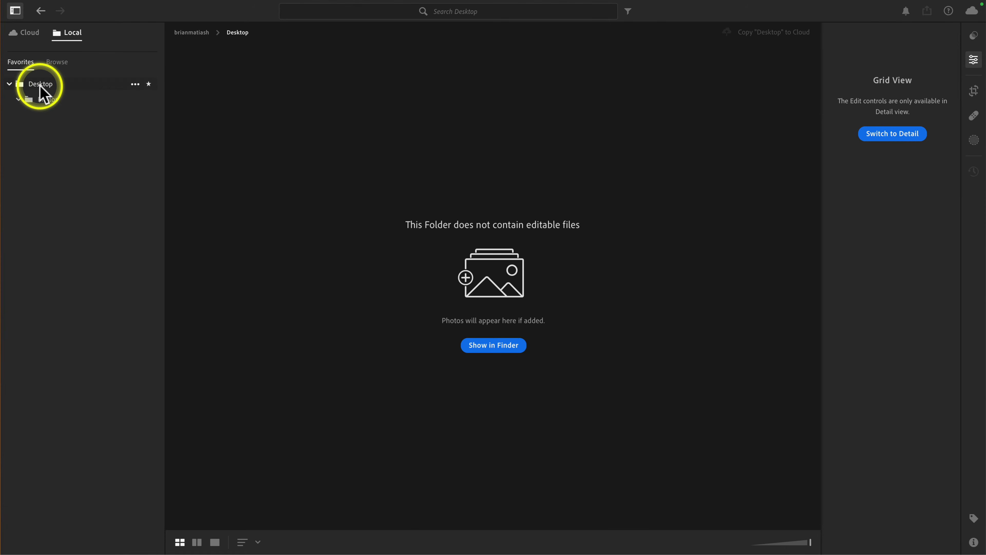
left_click(48, 100)
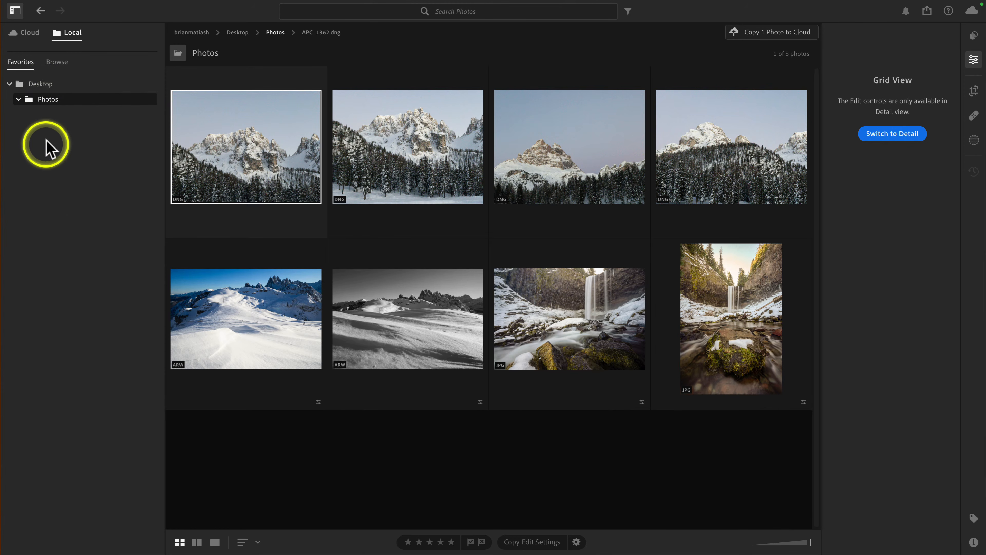
left_click(40, 85)
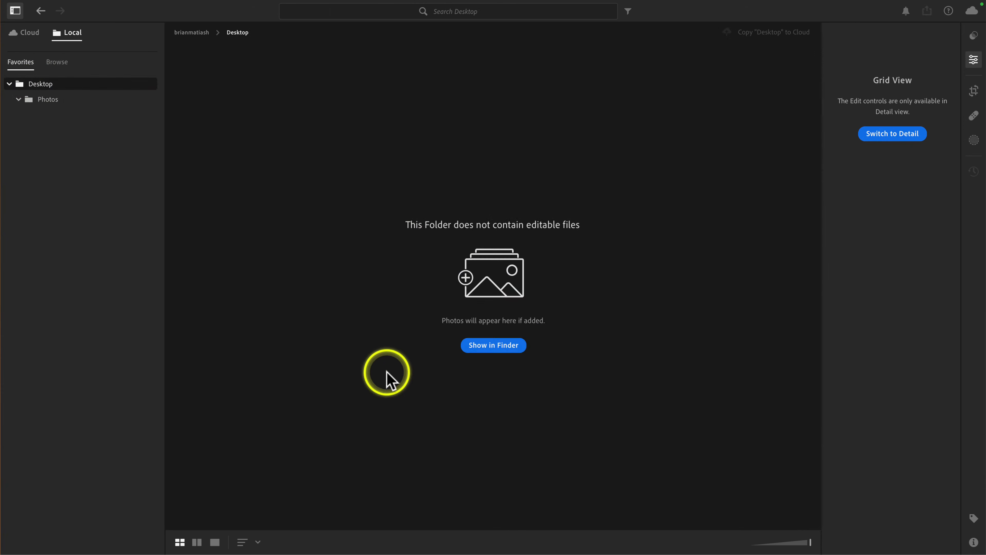
left_click(62, 101)
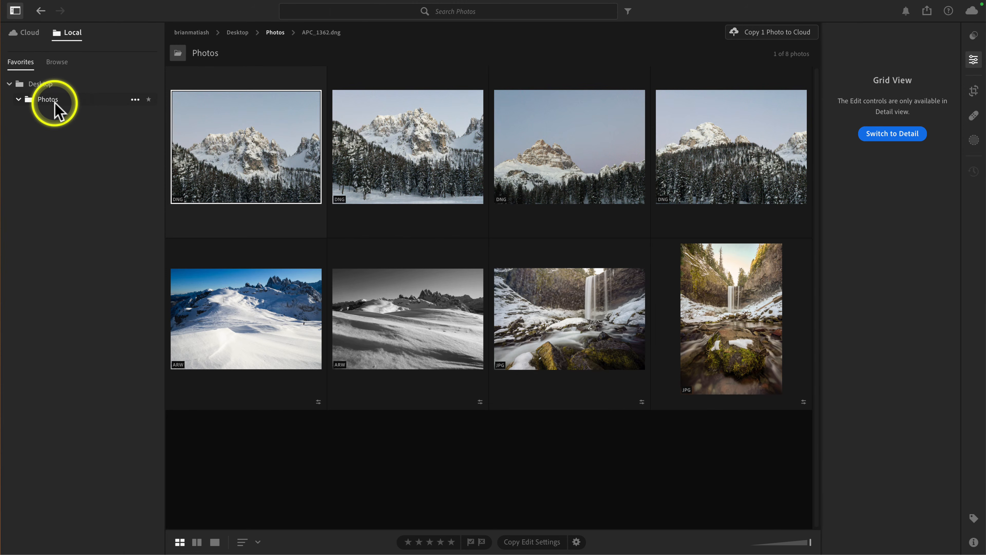
left_click(41, 84)
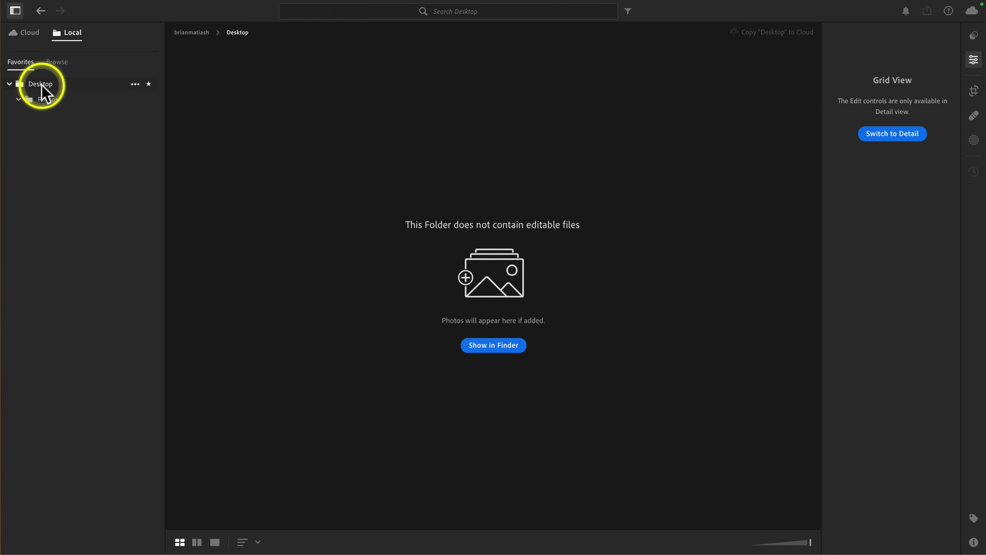
left_click(50, 99)
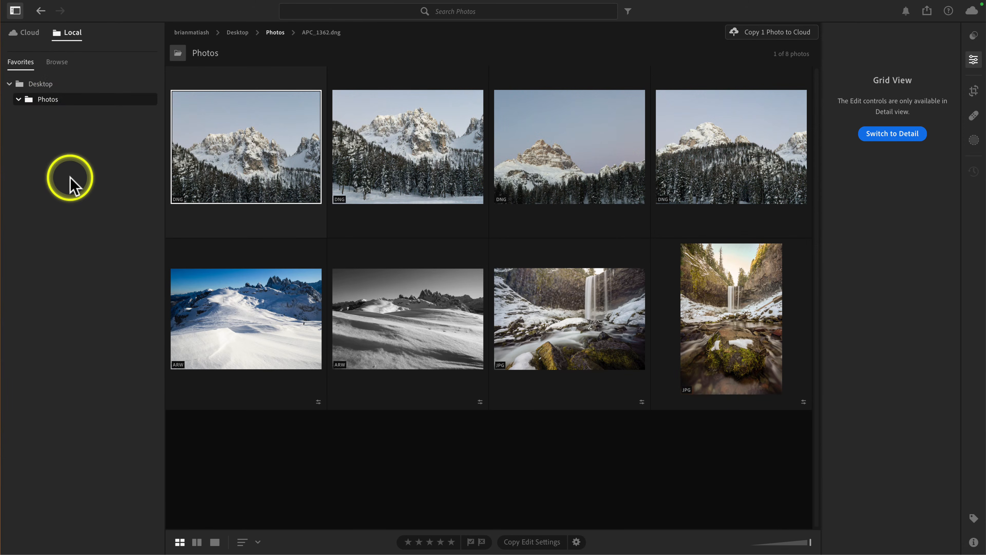